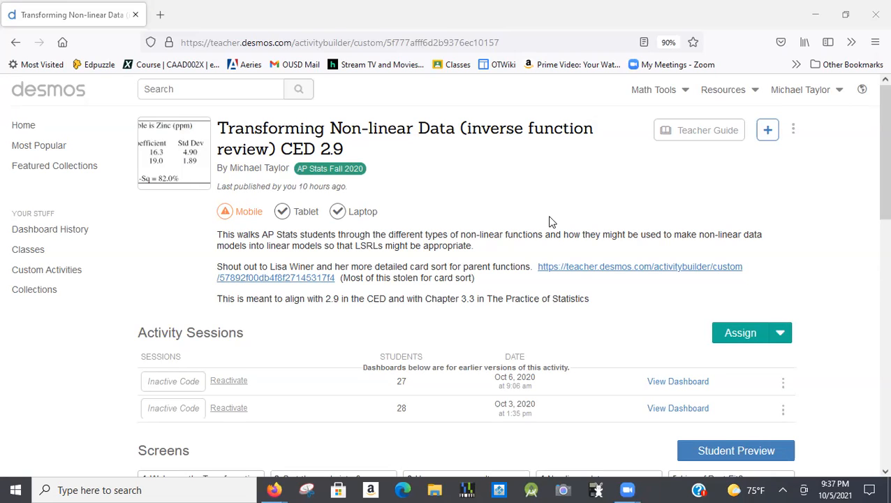
- Switch to the Transforming data spreadsheet in Google Sheets
key(alt+Tab)
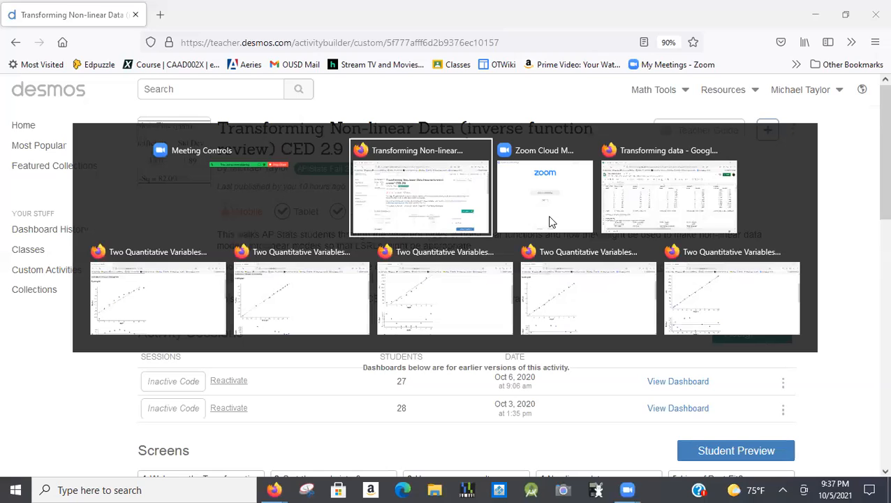
key(alt+Tab)
key(alt+Tab)
key(alt+Tab)
key(alt+Tab)
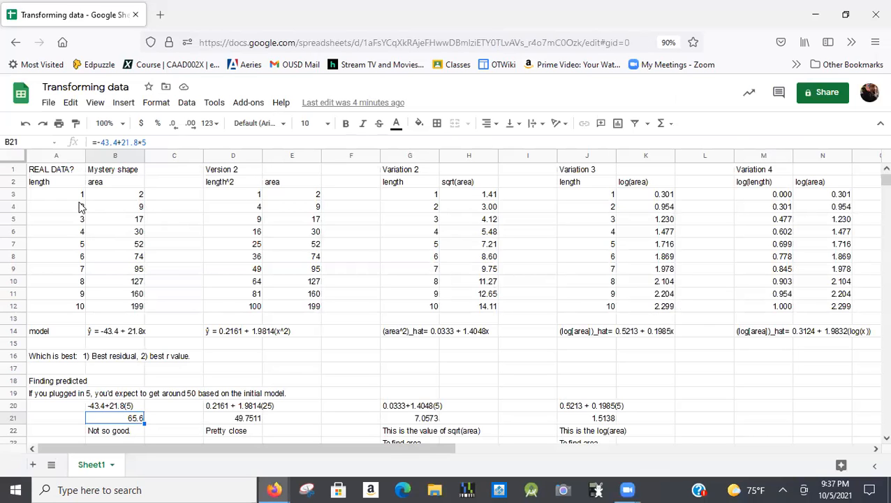
- Examine the mystery shape's original length and area columns, from their headings through the first data rows
click(79, 201)
key(Right)
key(Up)
key(Up)
key(Down)
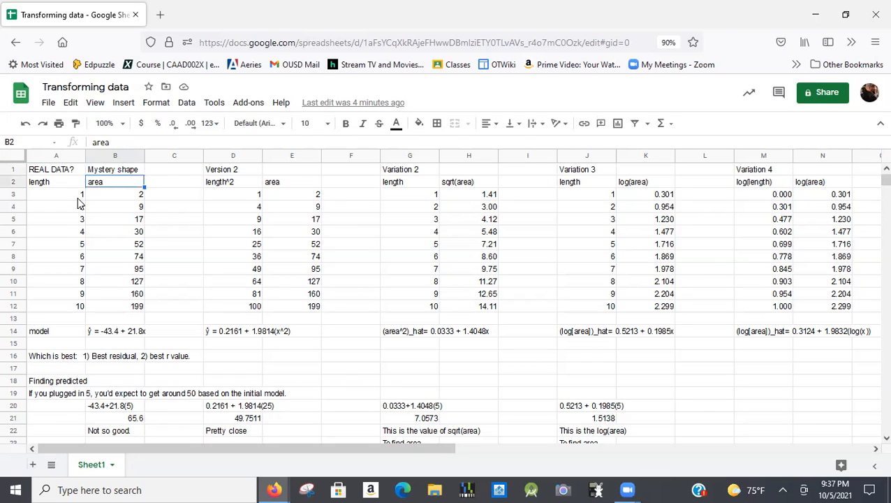
key(Left)
key(Down)
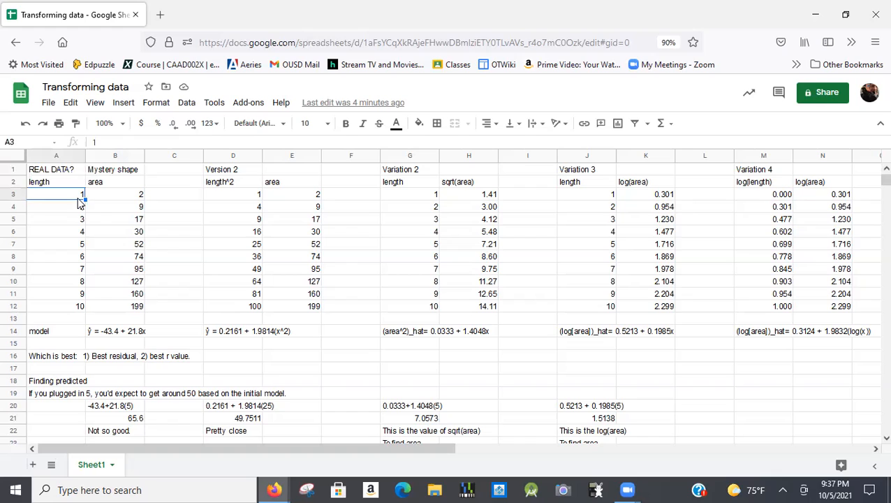
key(Right)
key(Down)
key(Down)
key(Down)
key(Down)
key(Down)
key(Up)
key(Up)
key(Up)
key(Up)
key(Up)
key(Left)
key(Right)
key(Up)
key(Left)
key(Right)
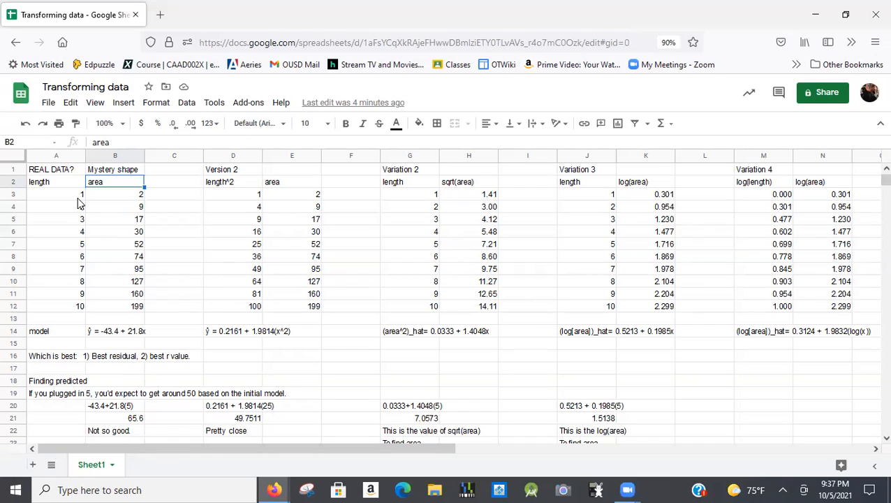
key(Left)
key(Right)
key(Down)
key(Left)
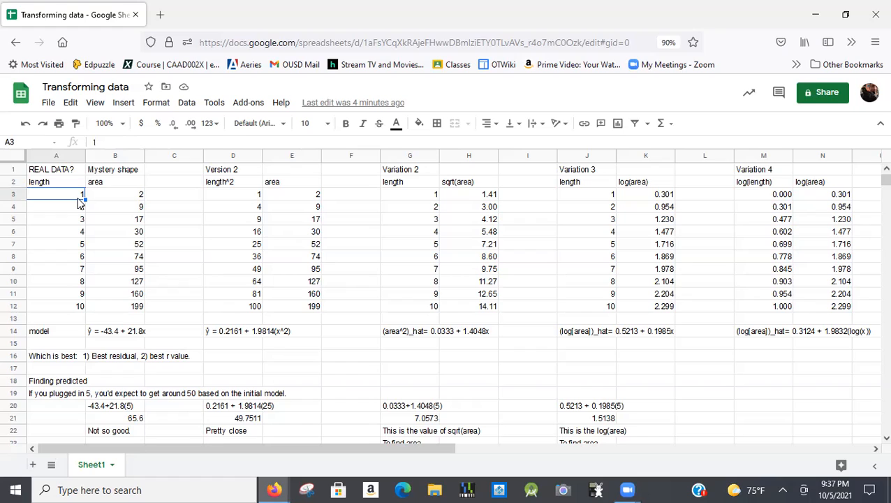
key(Right)
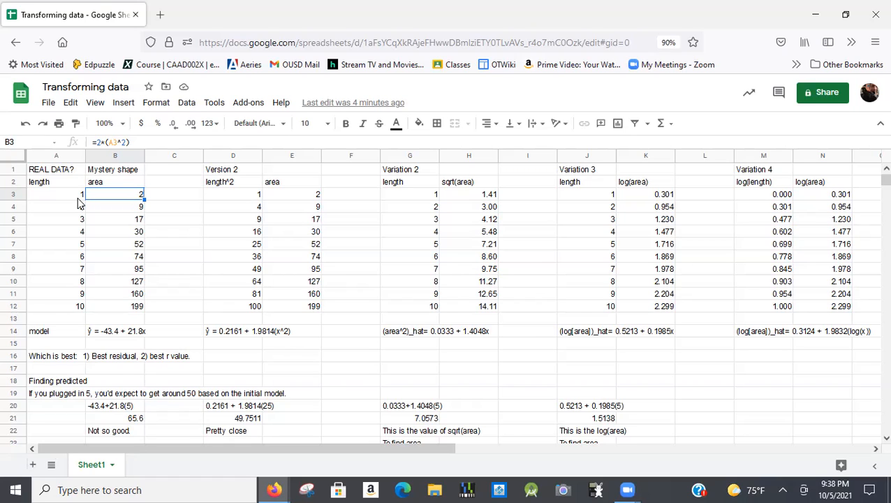
key(Left)
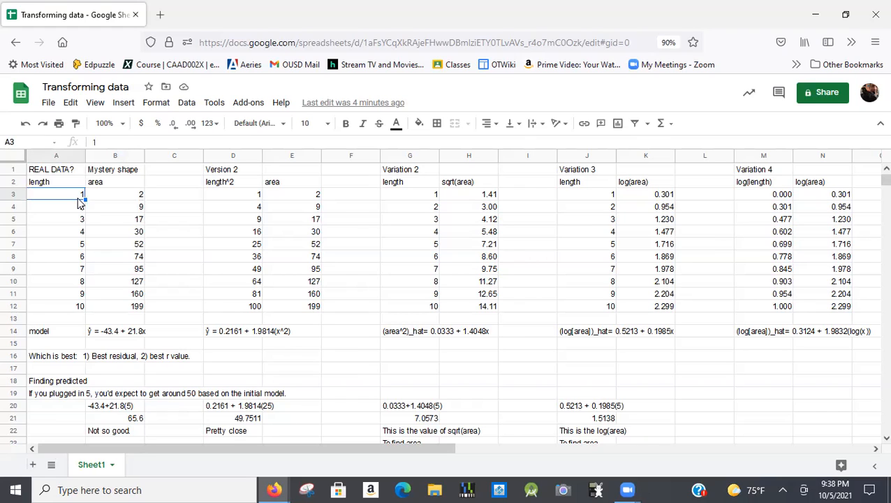
- Compare how the mystery shape's area grows with length across the first six data rows
key(Right)
key(Left)
key(Down)
key(Up)
key(Down)
key(Down)
key(Down)
key(Down)
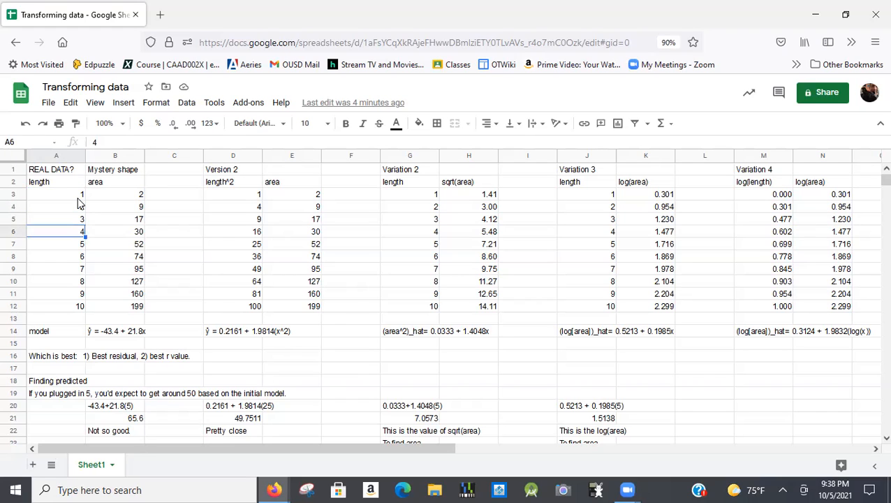
key(Down)
key(Down)
key(Right)
key(Up)
key(Up)
key(Up)
key(Up)
key(Up)
key(Up)
key(Down)
key(Down)
key(Down)
key(Down)
key(Down)
key(Down)
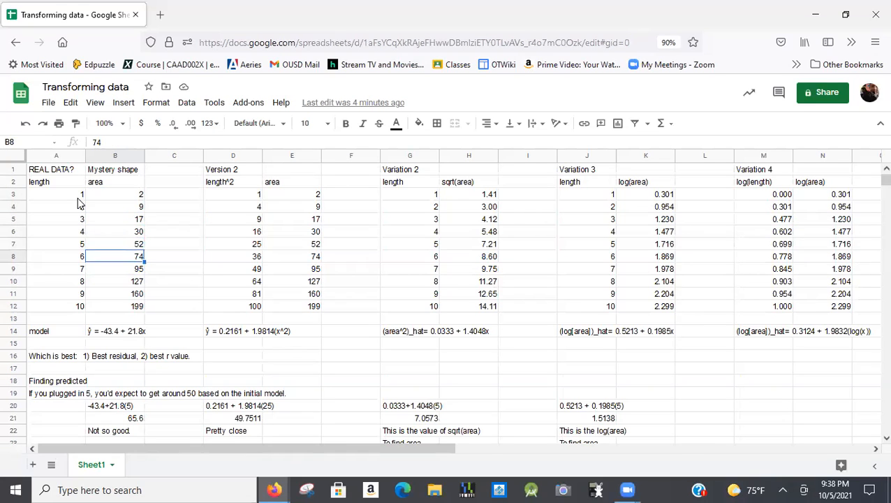
key(Up)
key(Up)
key(Up)
key(Up)
key(Up)
key(Up)
key(Down)
key(Down)
key(Down)
key(Down)
key(Down)
- Switch to the stapplet Two Quantitative Variables window that analyses area against length
key(alt+Tab)
key(alt+Tab)
key(alt+Tab)
key(alt+Tab)
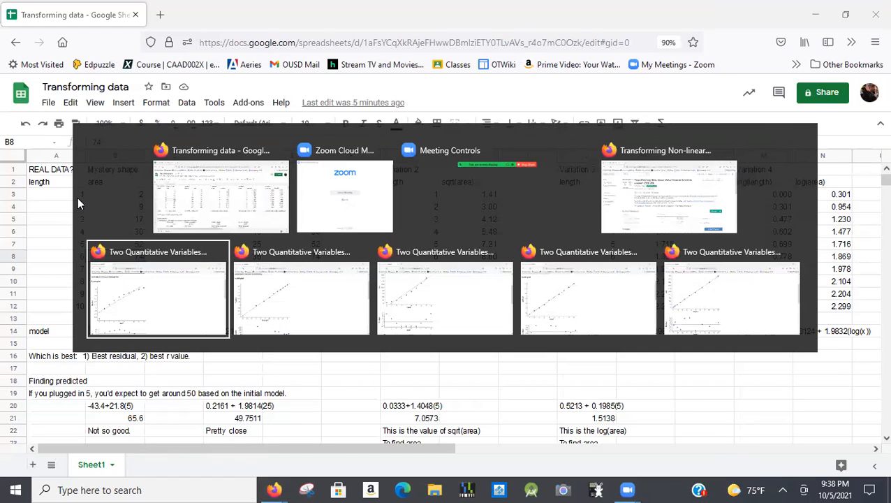
key(alt+Tab)
key(alt+Tab)
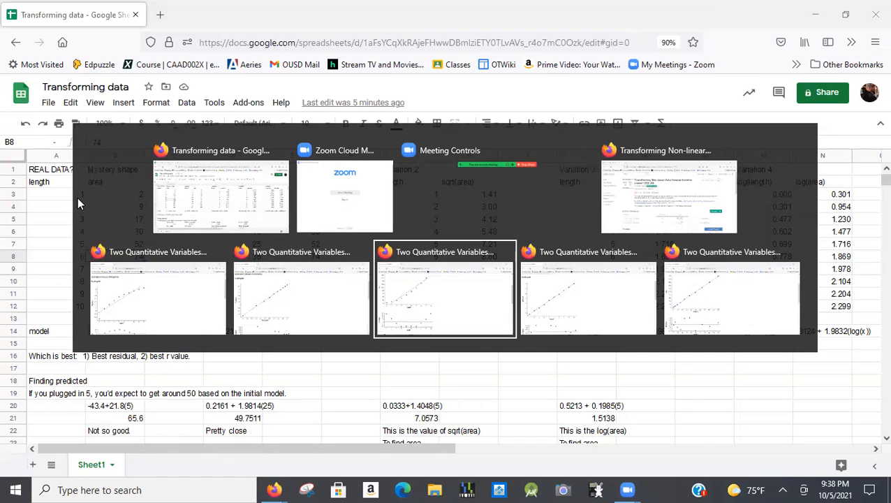
- Examine the area versus length scatterplot with its regression line and the residual plot below it
scroll(81, 203, up, 5)
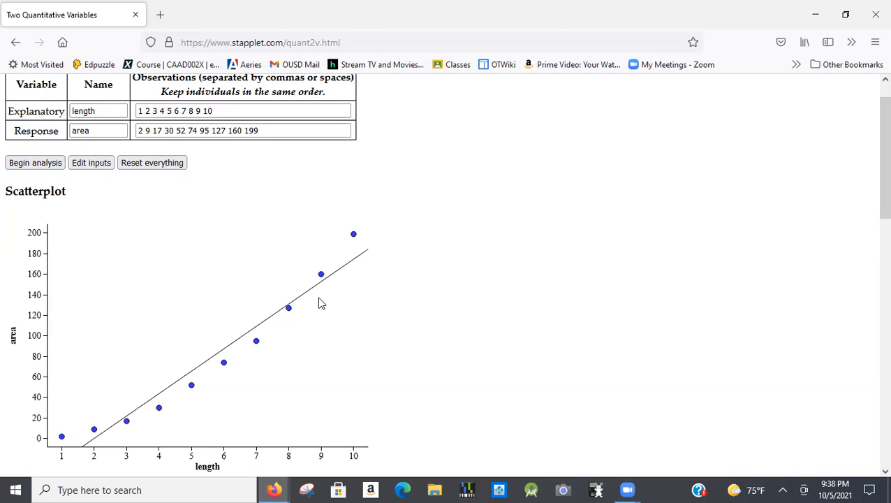
scroll(320, 303, down, 4)
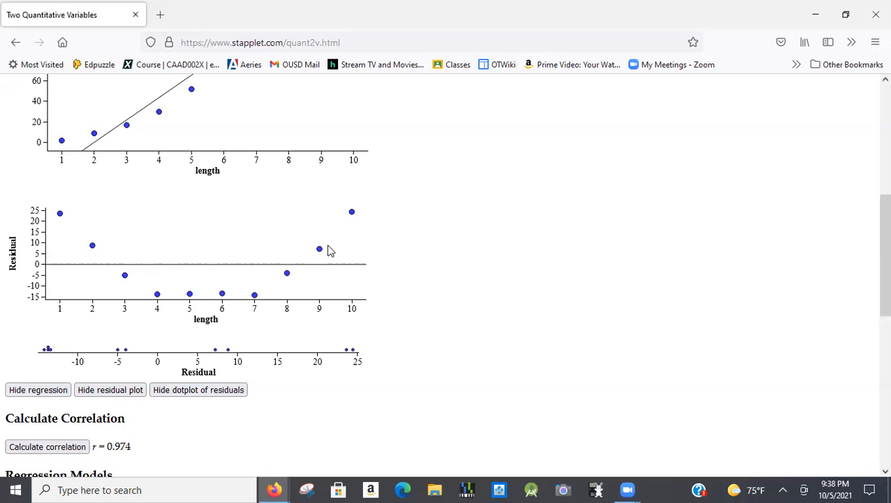
scroll(329, 251, up, 1)
scroll(329, 251, up, 6)
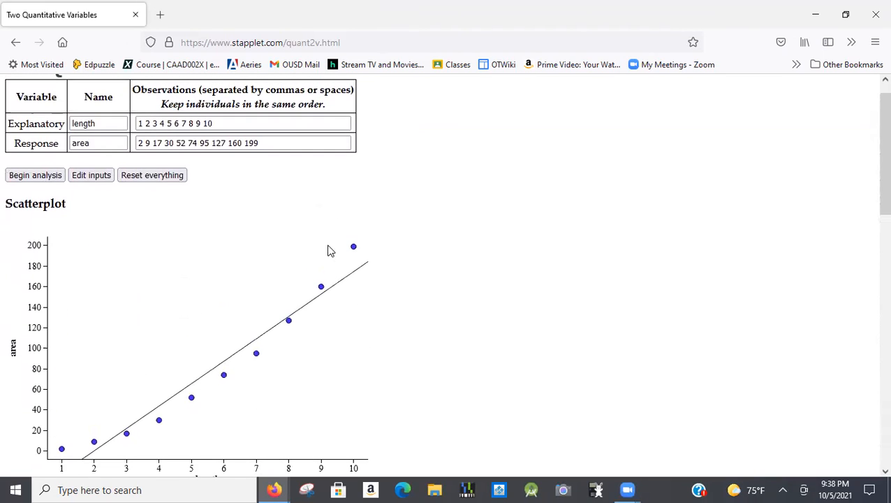
scroll(329, 250, down, 2)
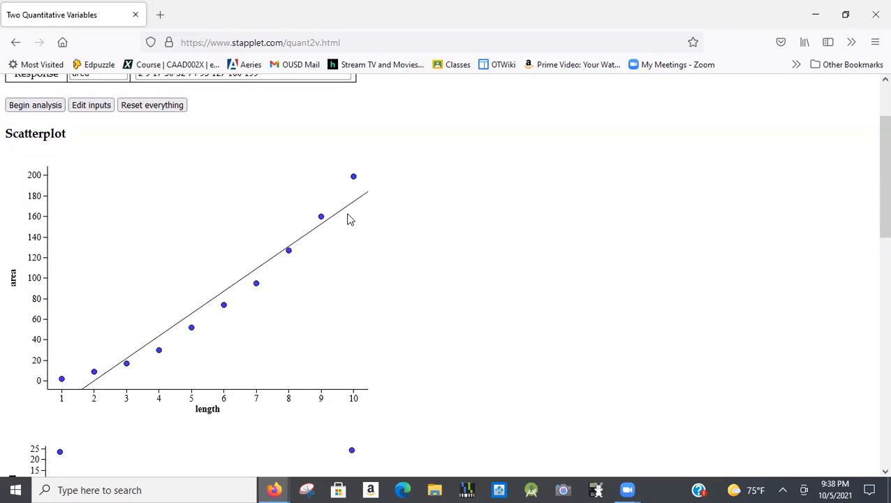
scroll(350, 219, up, 2)
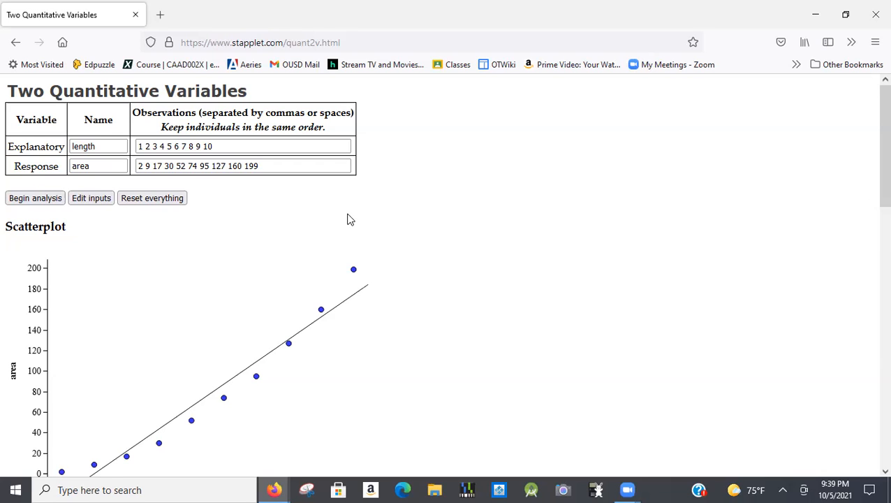
scroll(350, 217, down, 2)
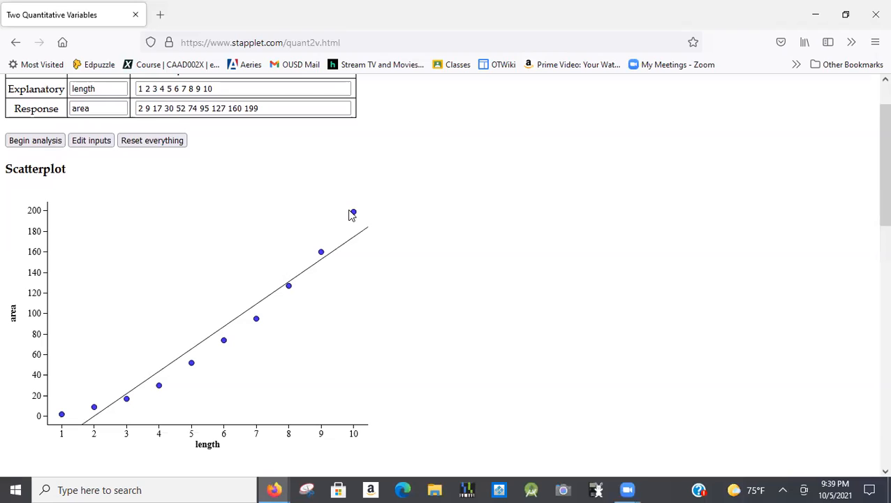
- Return to the Transforming data spreadsheet and compare the original length and area columns with Version 2's length^2 and area
key(alt+Tab)
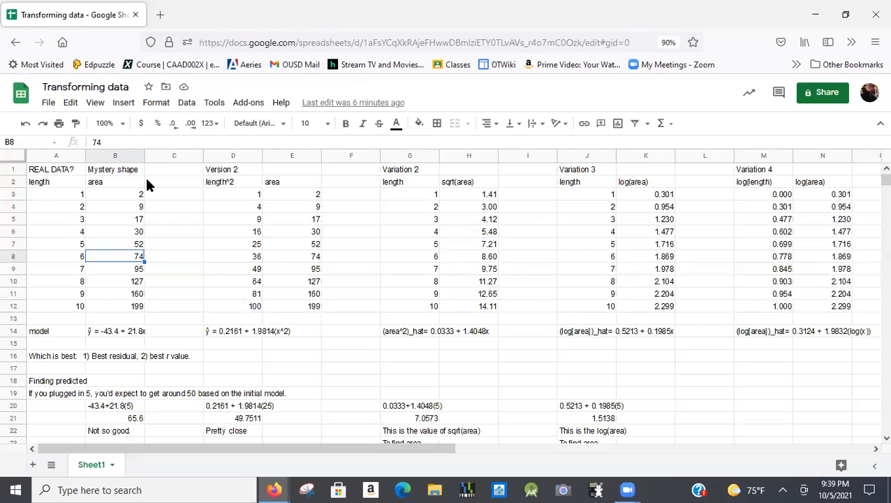
click(82, 196)
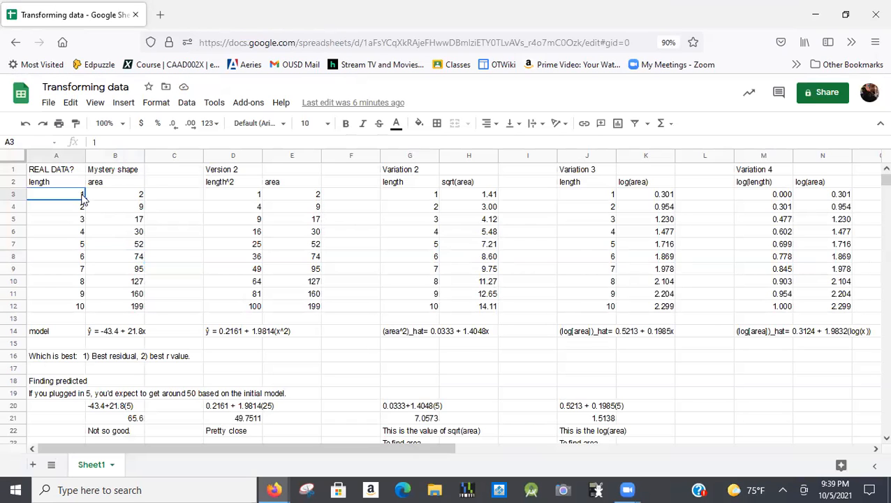
key(Right)
key(Right)
key(Right)
key(Right)
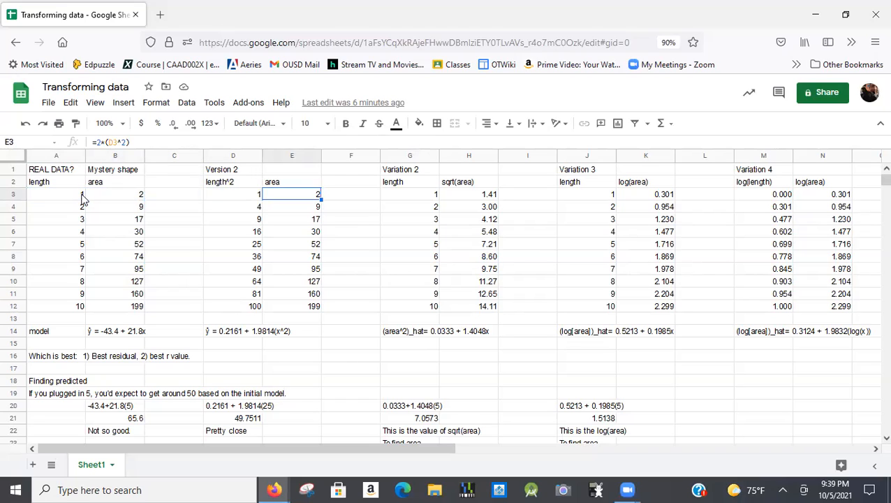
key(Left)
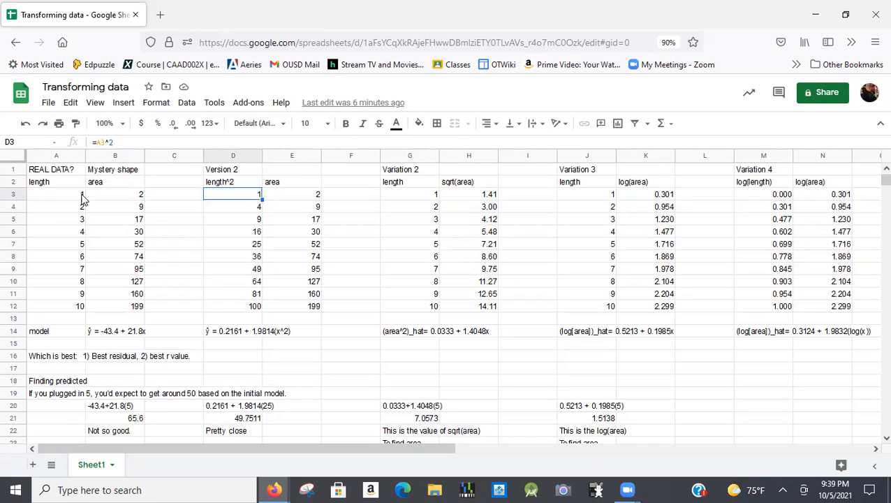
key(Left)
key(Left)
key(Left)
key(Right)
key(Right)
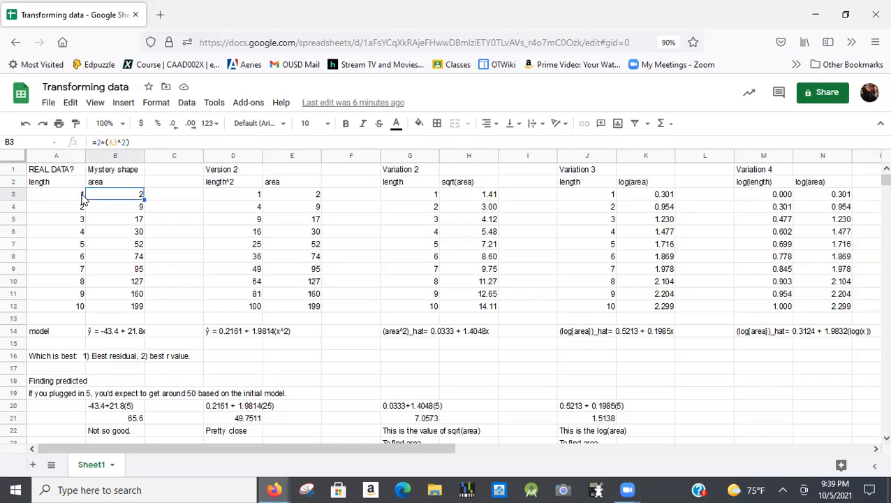
key(Left)
key(Right)
key(Right)
key(Up)
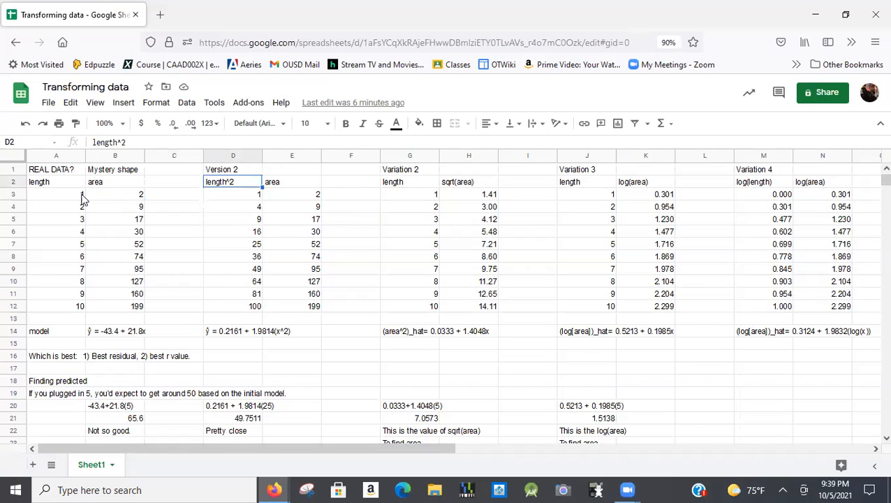
key(shift+Right)
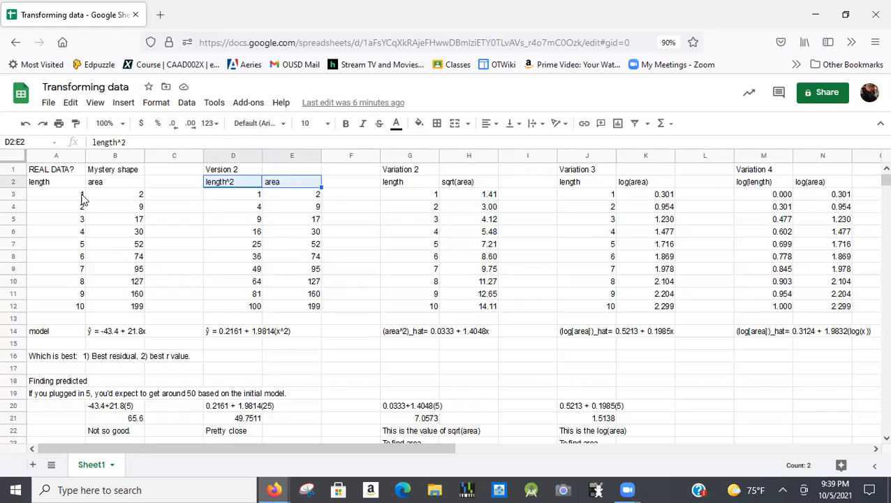
- Compare the original length and area pairs in rows 3 and 4 with the matching Version 2 pairs
key(Left)
key(Left)
key(Down)
key(Left)
key(shift+Right)
key(shift+Left)
key(Right)
key(Left)
key(Down)
key(Right)
key(Left)
key(Down)
key(Right)
key(Right)
key(Right)
key(Right)
key(Left)
key(Up)
key(Up)
key(Down)
key(Down)
key(Up)
key(Up)
key(Right)
key(Right)
key(Left)
key(Left)
key(Left)
key(Down)
key(Right)
key(shift+Right)
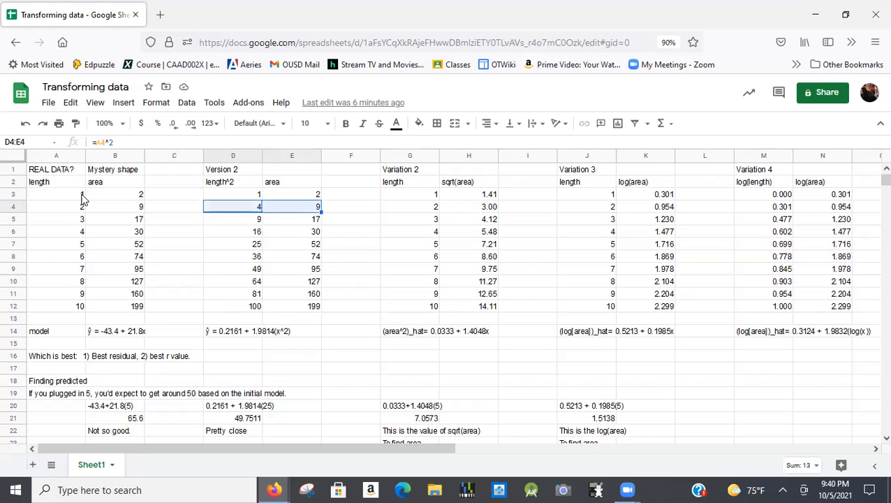
- Compare the row 4 and row 5 data pairs with Version 2, ending on the first length^2 value in D3
key(Left)
key(Left)
key(Left)
key(Right)
key(Right)
key(Right)
key(shift+Right)
key(Left)
key(Left)
key(Left)
key(Down)
key(Right)
key(Right)
key(Right)
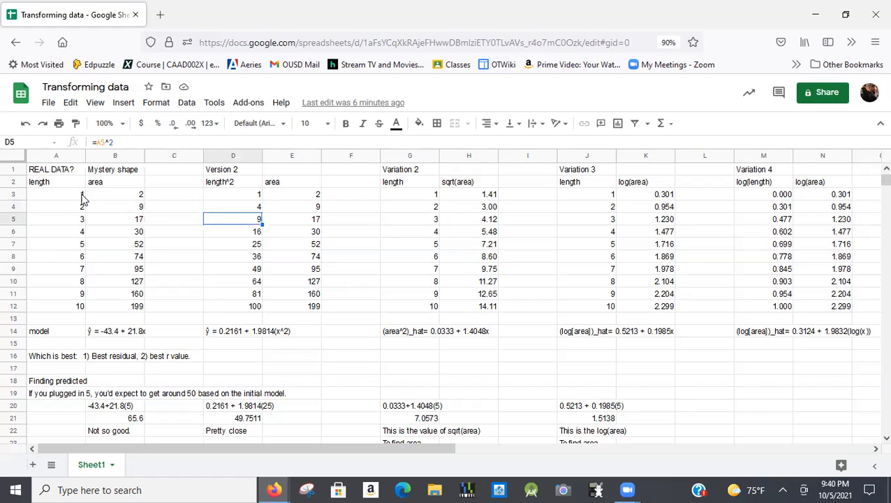
key(shift+Right)
key(Right)
key(Up)
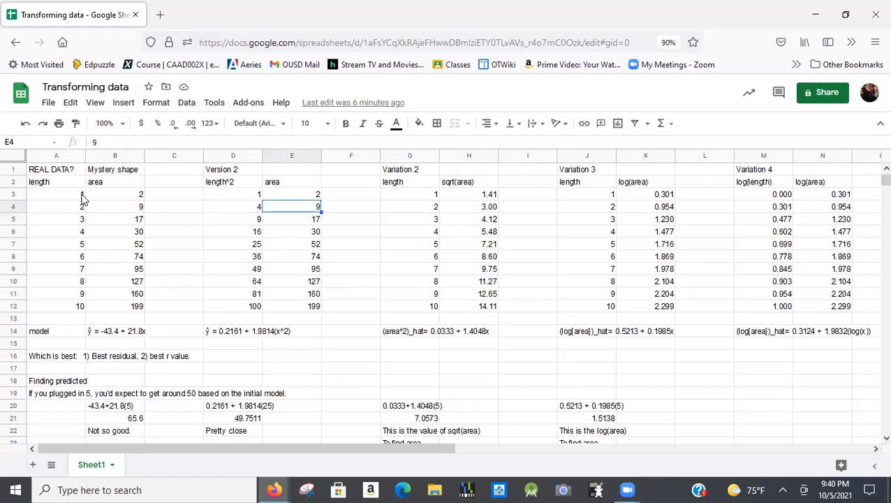
key(Up)
key(Left)
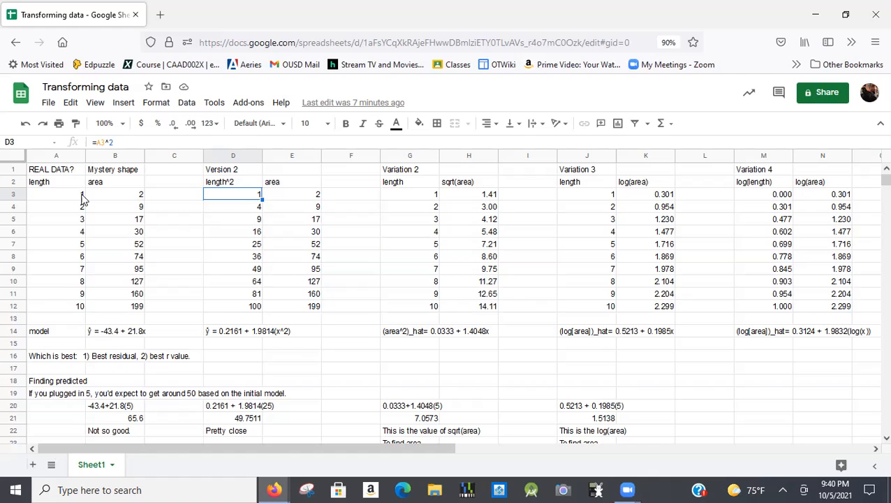
- Switch to the stapplet Two Quantitative Variables window that plots log(area) against length
key(alt+Tab)
key(alt+Tab)
key(alt+Tab)
key(alt+Tab)
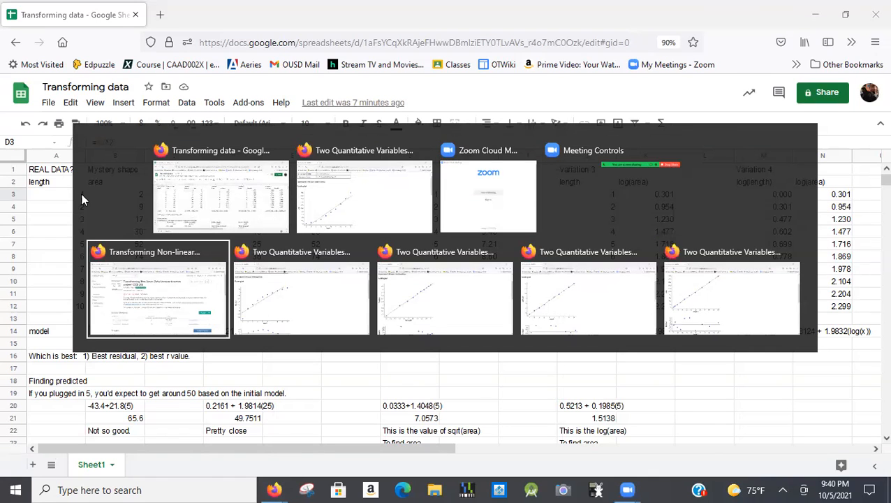
key(alt+Tab)
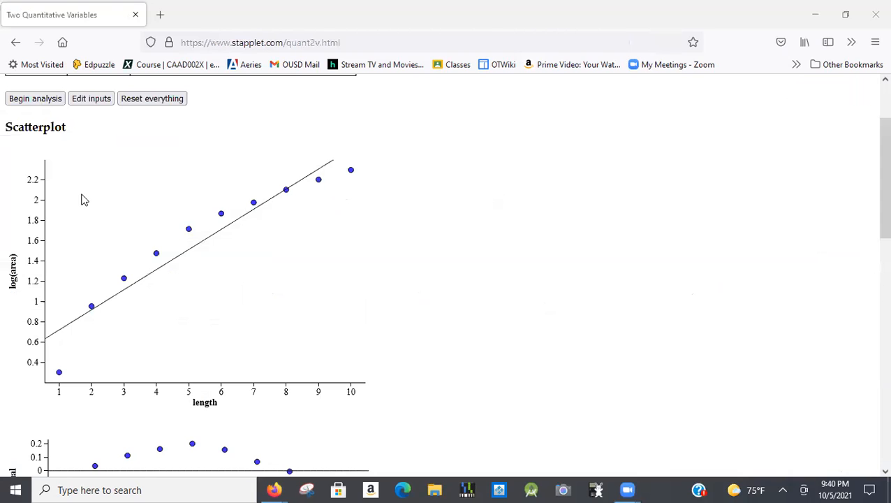
- Switch to the Two Quantitative Variables window that plots sqrt(area) against length
key(alt+Tab)
key(alt+Tab)
key(alt+Tab)
key(alt+Tab)
key(alt+Tab)
key(alt+Tab)
key(alt+Tab)
key(alt+Tab)
key(alt+Tab)
key(alt+Tab)
key(alt+Tab)
key(alt+Tab)
key(alt+Tab)
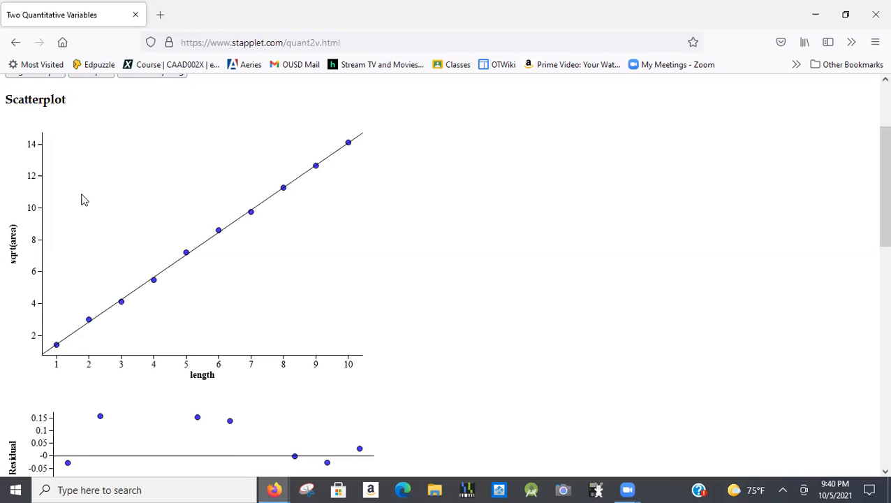
- Switch to the Two Quantitative Variables window that plots area against length^2
key(alt+Tab)
key(alt+Tab)
key(alt+Tab)
key(alt+Tab)
key(alt+Tab)
key(alt+Tab)
key(alt+Tab)
key(alt+Tab)
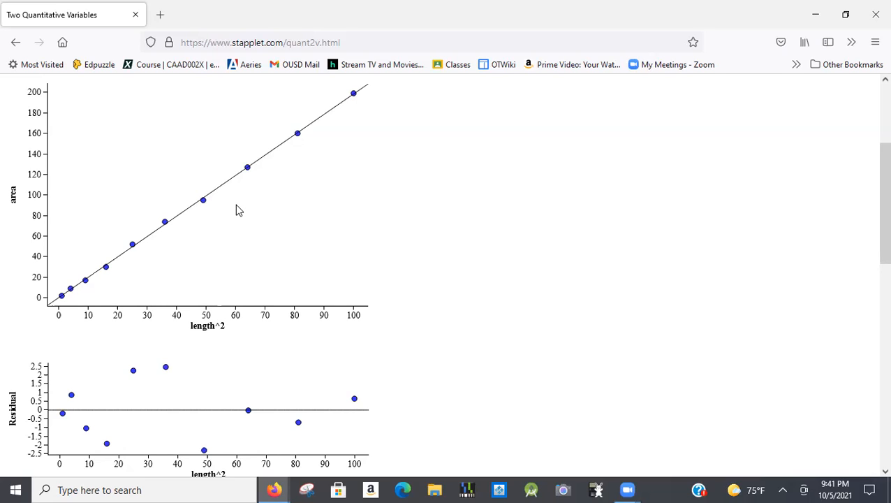
- Examine the length^2 model's residual plot, correlation and regression equation, and return to its input data and scatterplot
scroll(235, 208, down, 1)
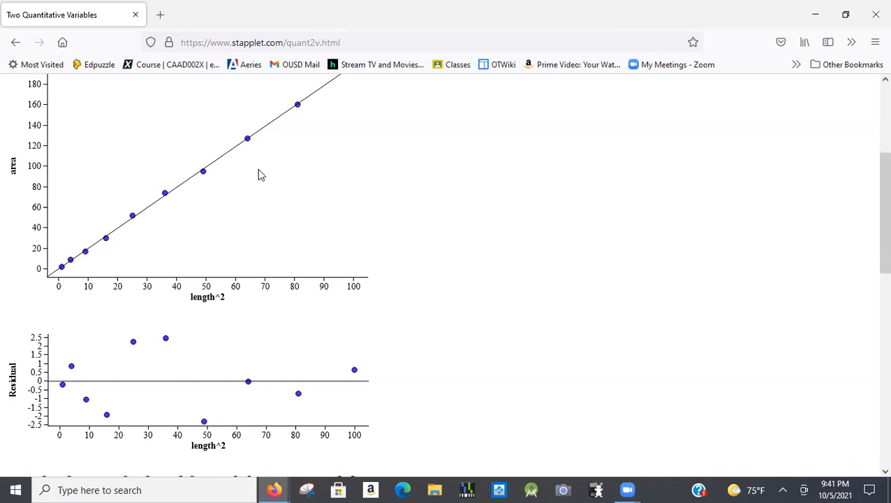
scroll(291, 161, down, 5)
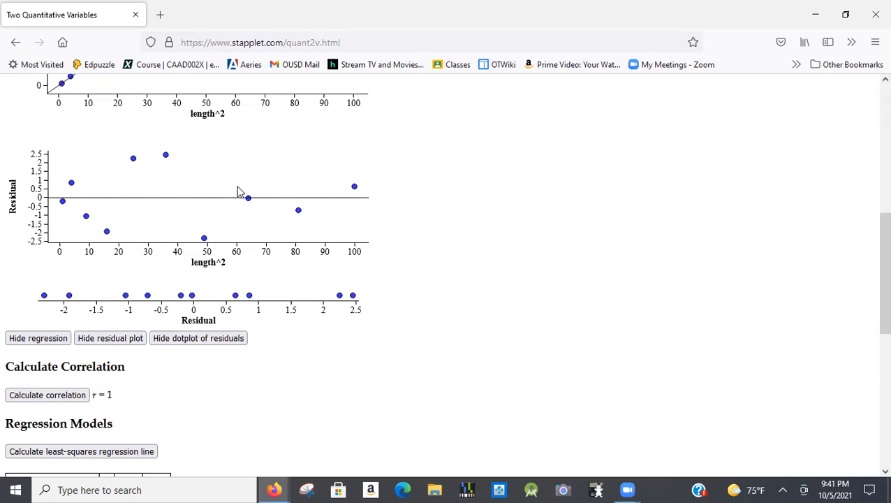
scroll(238, 192, down, 2)
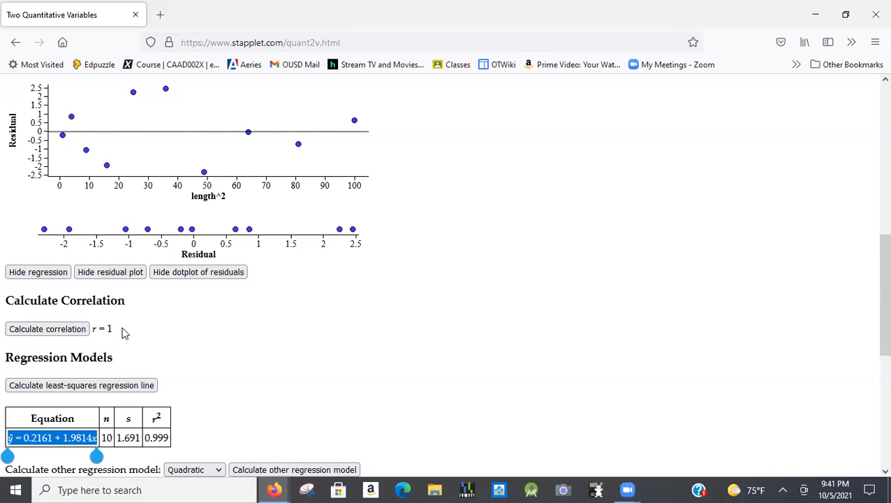
scroll(123, 333, up, 6)
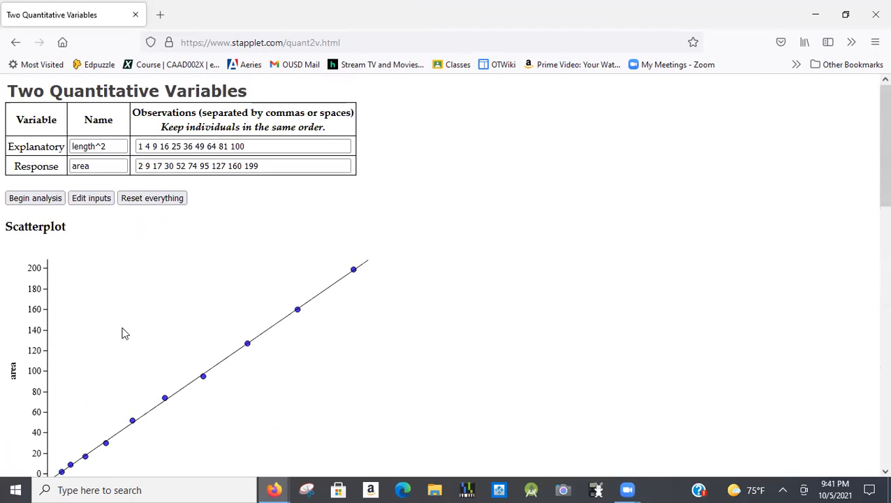
scroll(122, 333, down, 3)
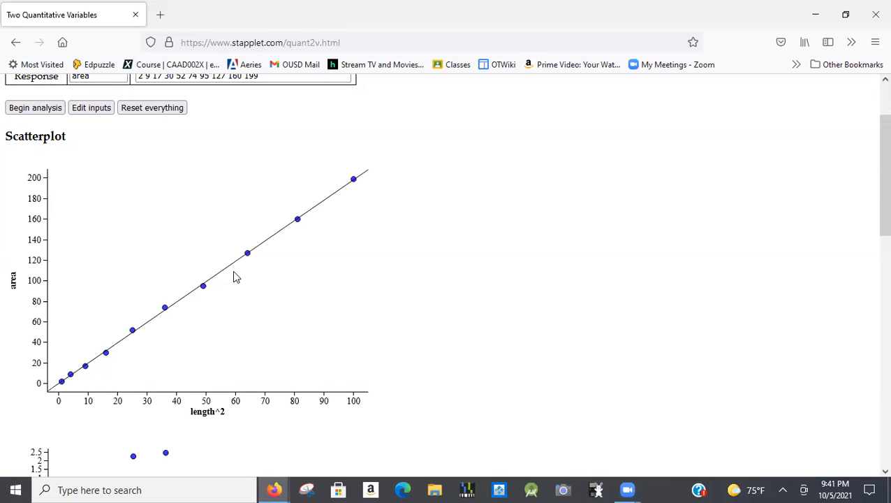
- Return to the Transforming data spreadsheet and point out Version 2's length^2 and area headings
key(alt+Tab)
key(alt+Tab)
key(alt+Tab)
key(alt+Tab)
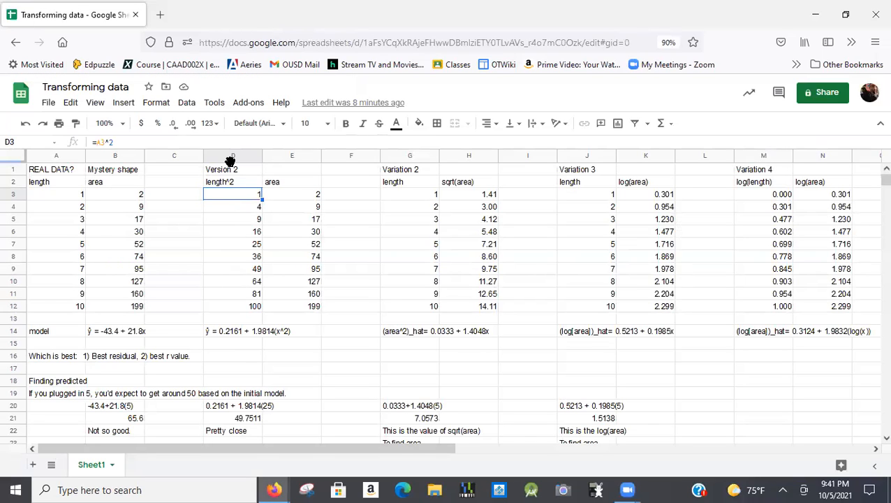
click(231, 169)
click(231, 181)
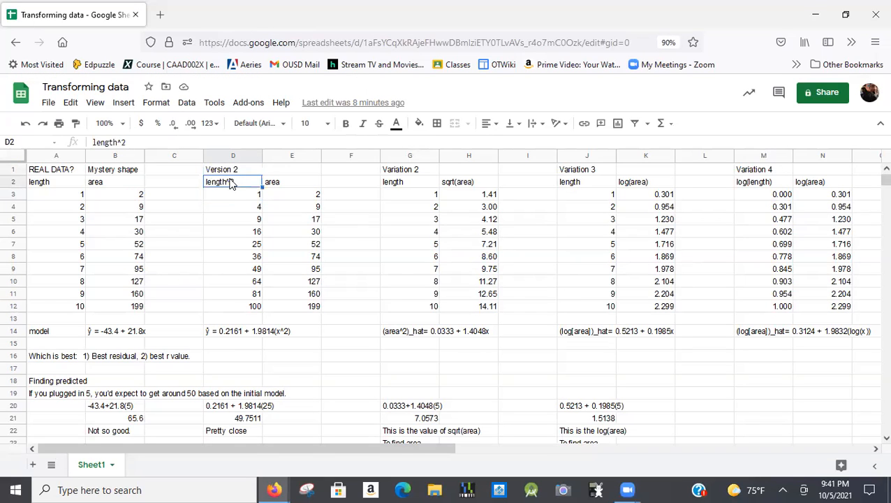
click(272, 189)
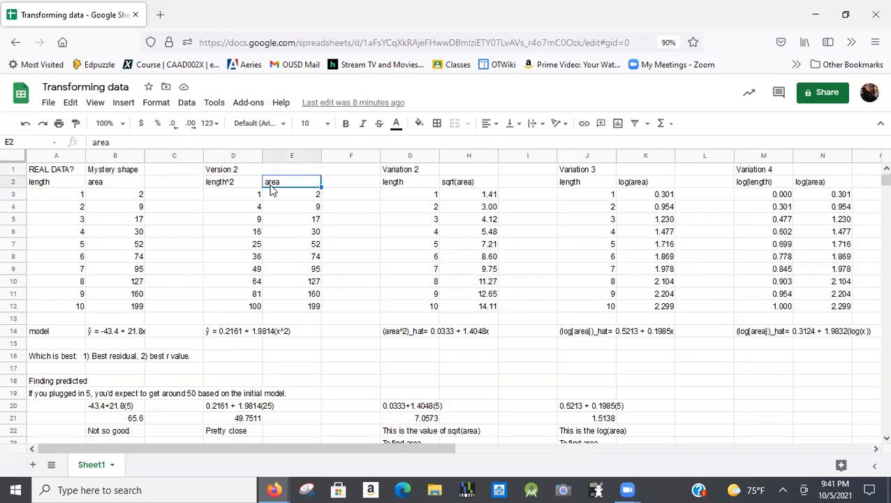
- Point out the length and sqrt(area) columns of Variation 2
click(411, 185)
click(412, 196)
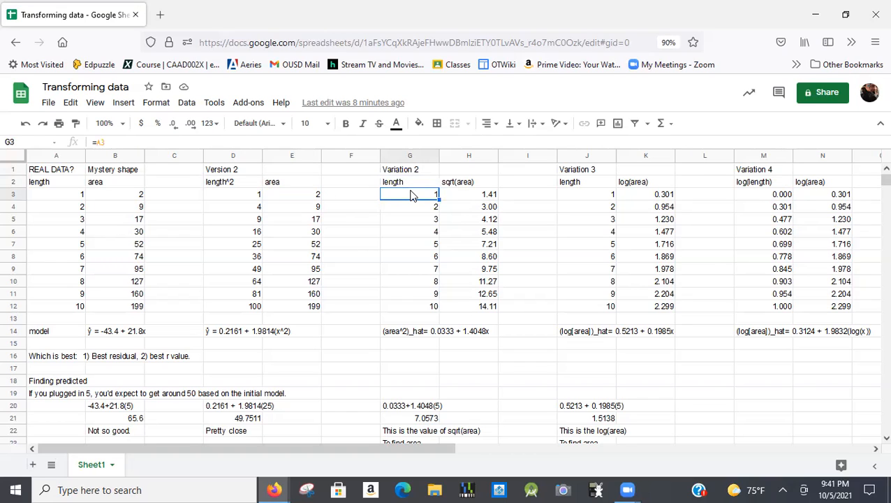
key(Up)
key(Up)
key(Right)
key(Down)
- Go back to the original Mystery shape area column and review its first values down to B5
key(Left)
key(Left)
key(Left)
key(Left)
key(Left)
key(Left)
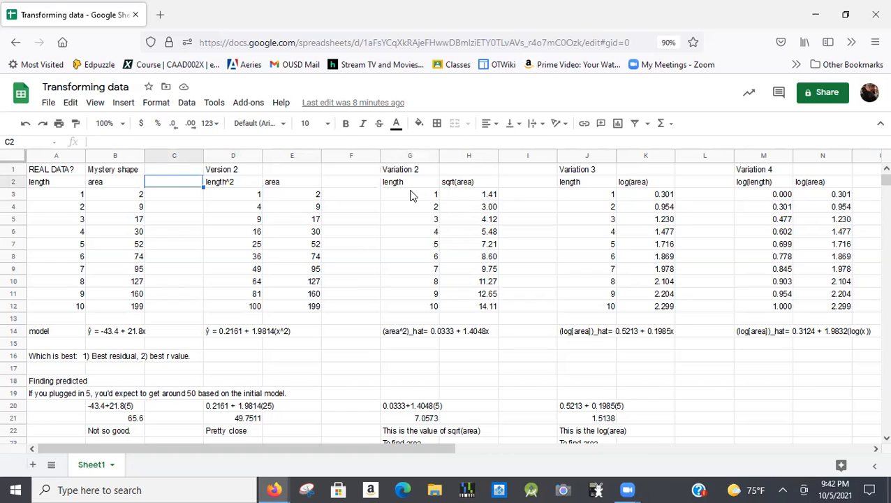
key(Down)
key(Down)
key(Down)
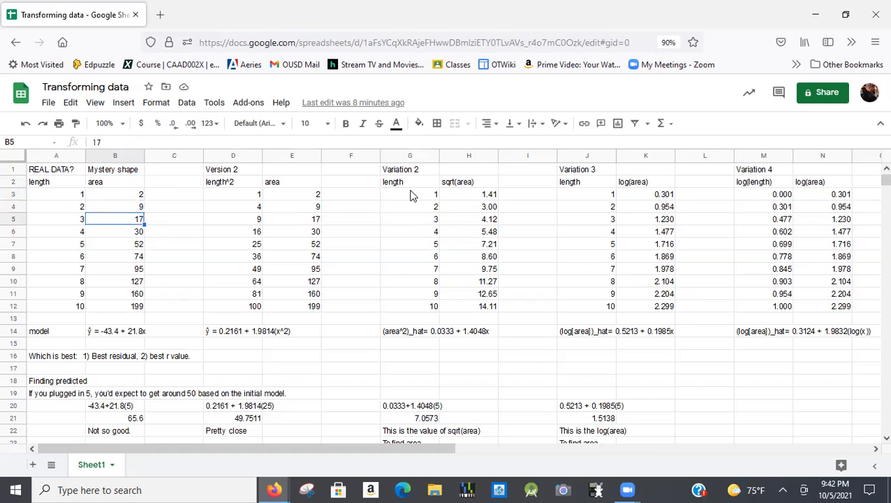
- Review the first sqrt(area) values of Variation 2 in H3:H5, ending on cell H5
key(Right)
key(Right)
key(Right)
key(Right)
key(Right)
key(Right)
key(Up)
key(Up)
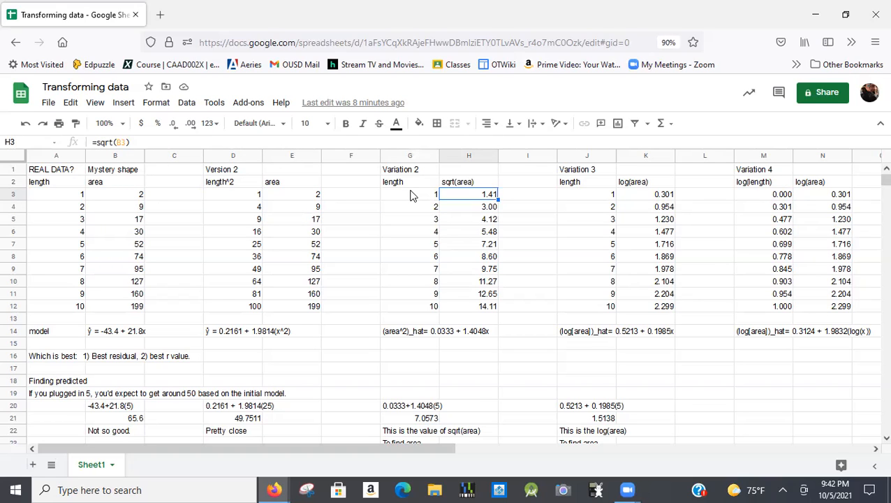
key(shift+Down)
key(shift+Down)
key(shift+Down)
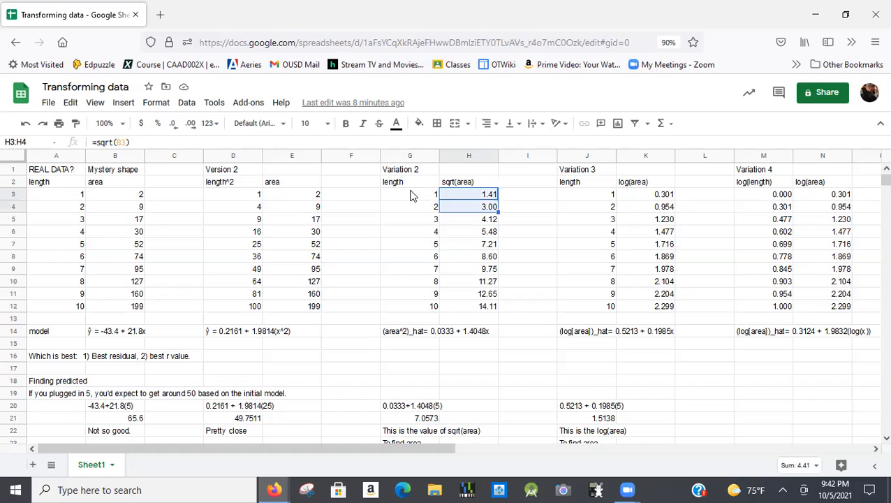
key(shift+Up)
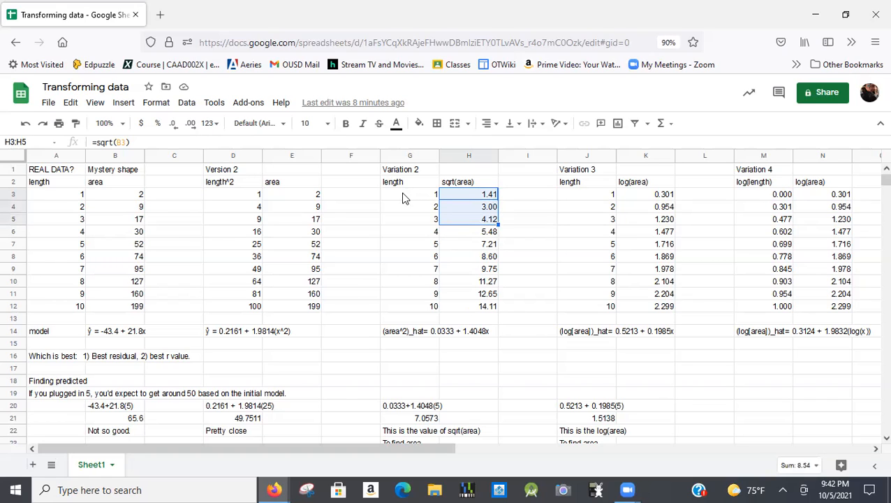
click(493, 221)
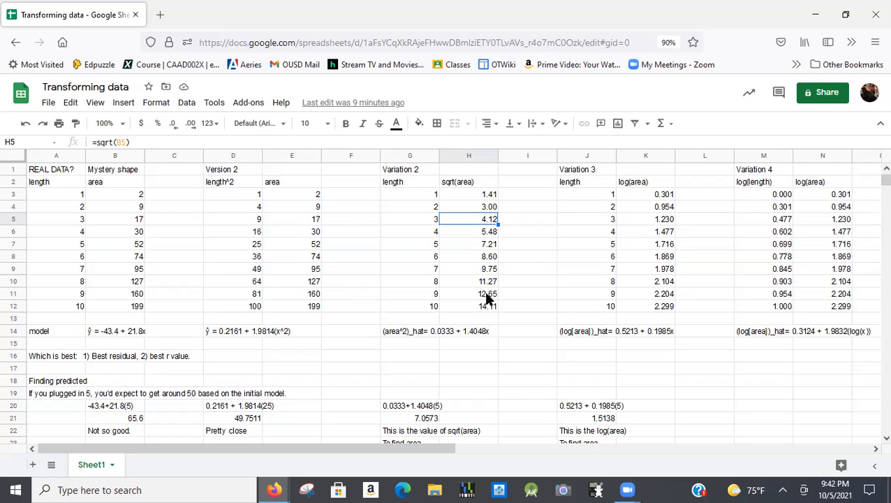
- Switch to the stapplet plot of sqrt(area) against length and examine its residual plot, correlation and regression equation
key(alt+Tab)
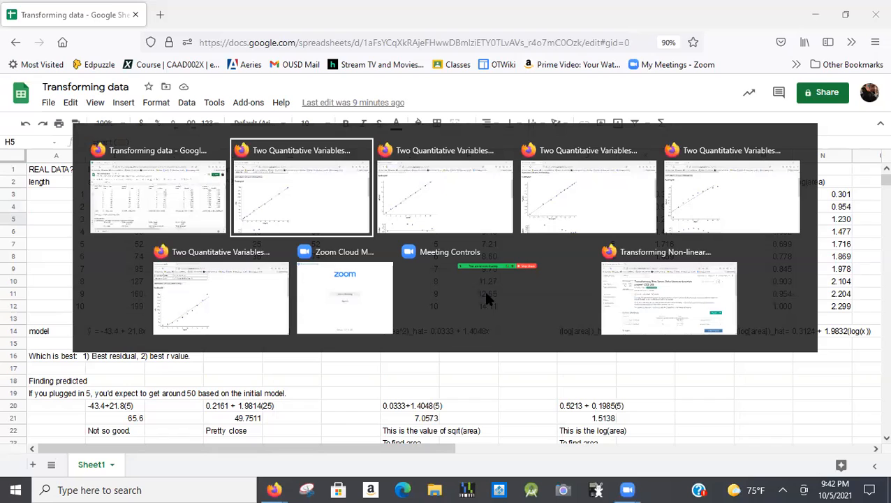
key(Tab)
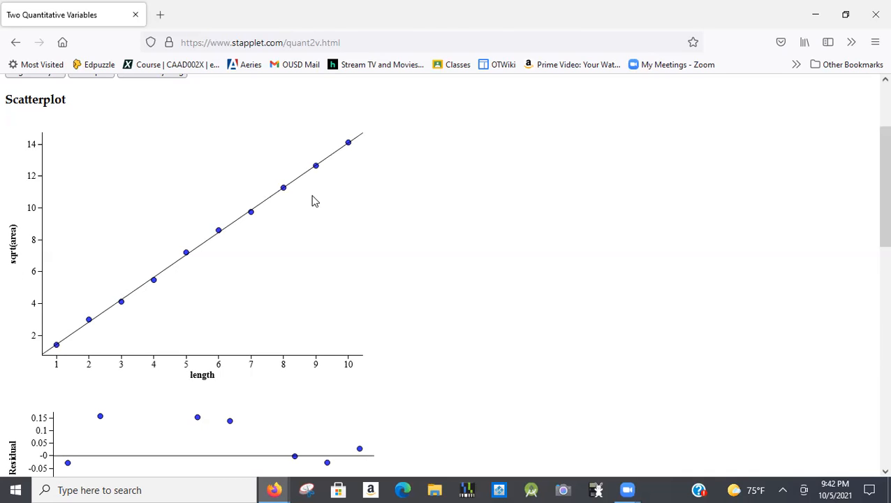
scroll(313, 201, down, 3)
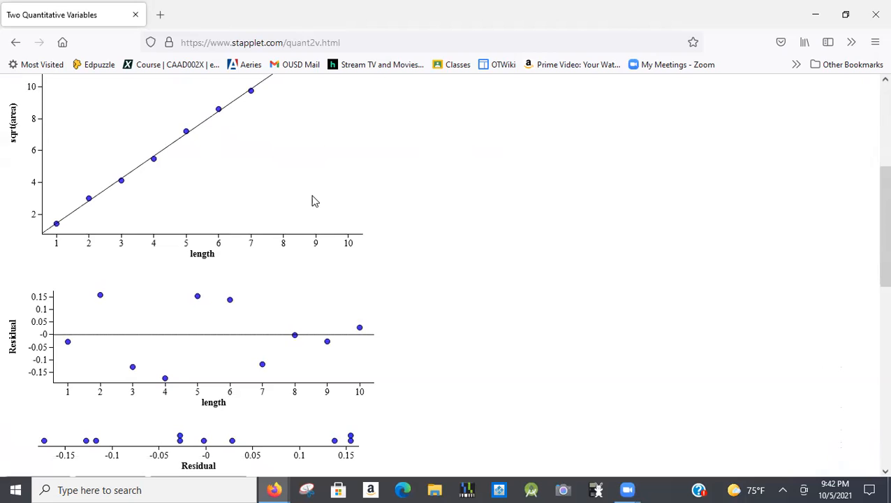
scroll(313, 200, down, 3)
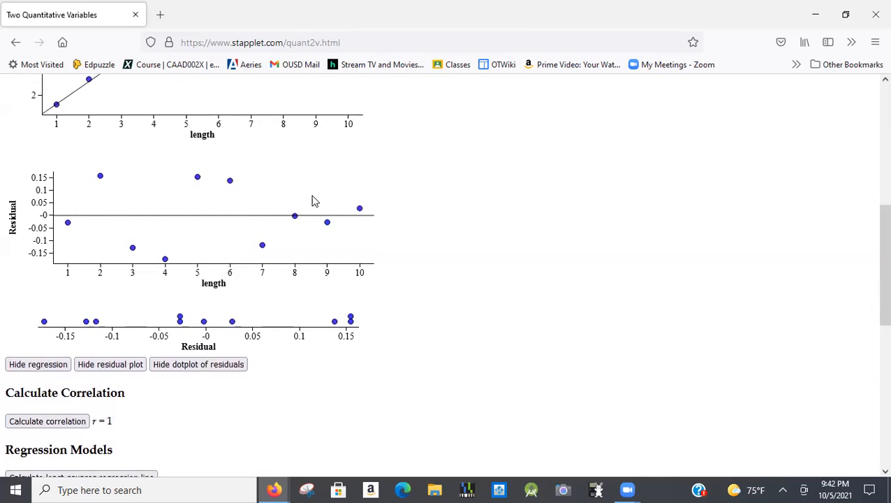
scroll(314, 201, down, 2)
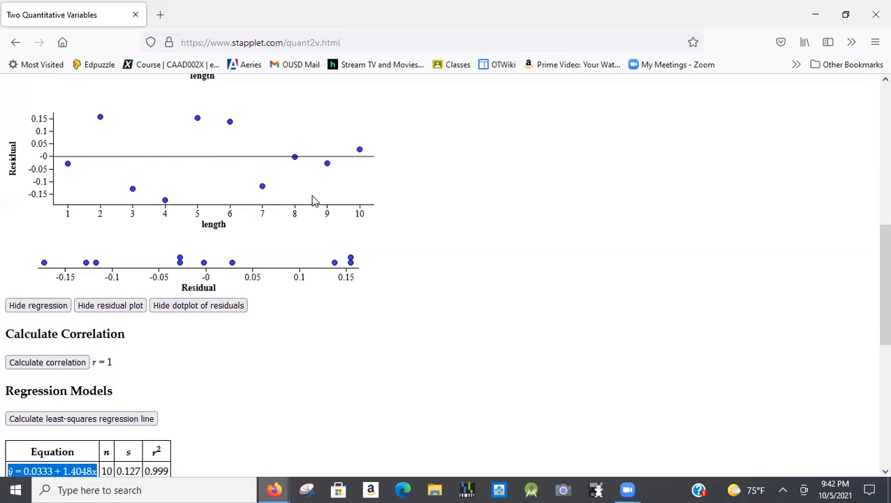
scroll(314, 201, down, 1)
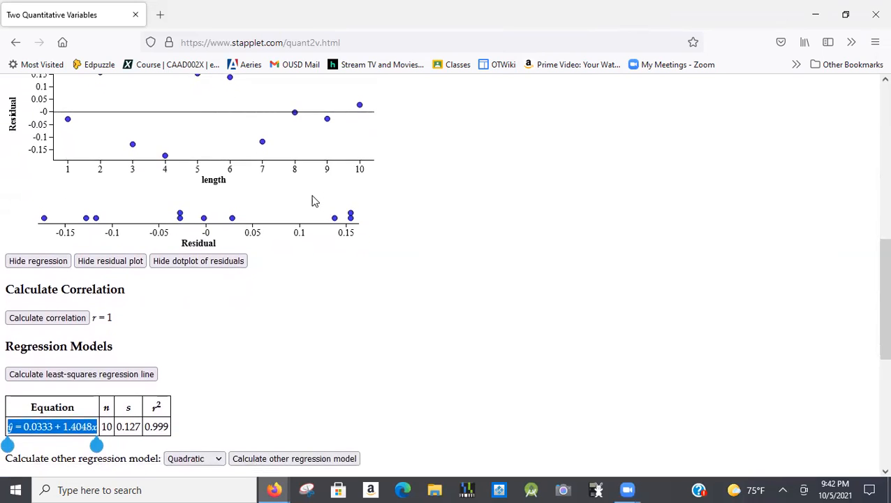
scroll(314, 201, up, 10)
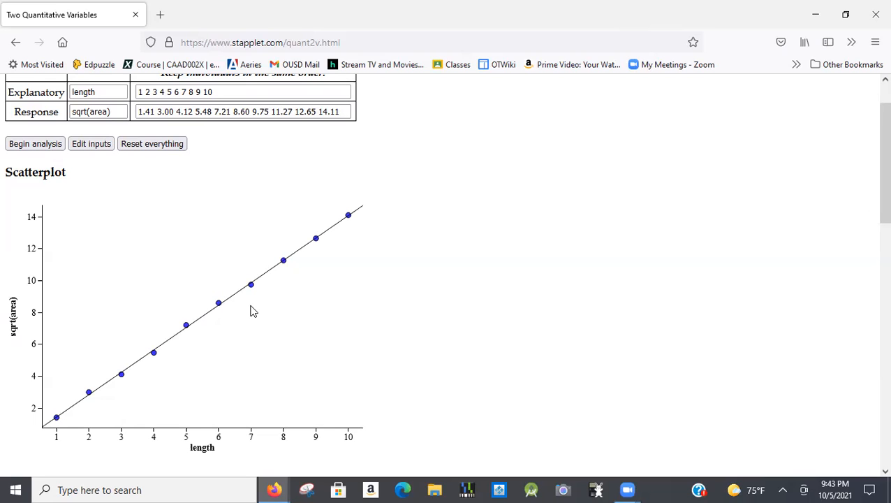
- Return to the Transforming data spreadsheet and go through the column headings from Variation 3 to Variation 5's ln(area)
key(alt+Tab)
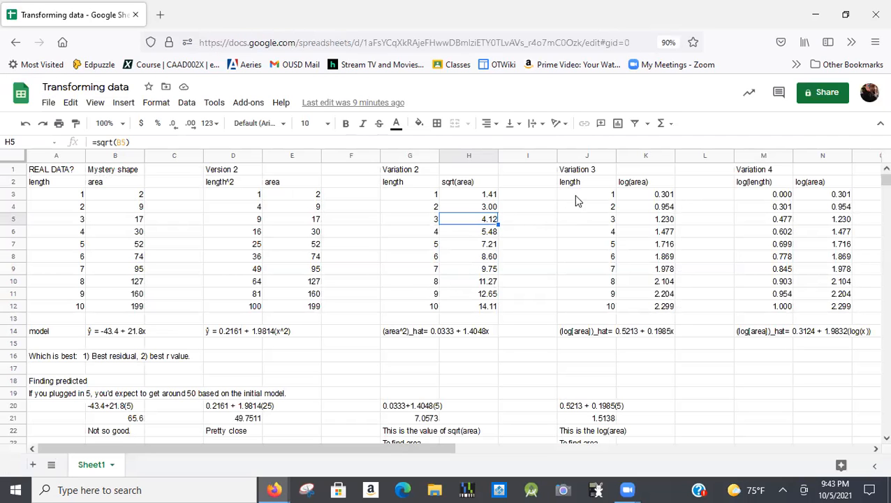
click(578, 188)
key(Right)
key(Right)
key(Right)
key(Right)
key(Right)
key(Right)
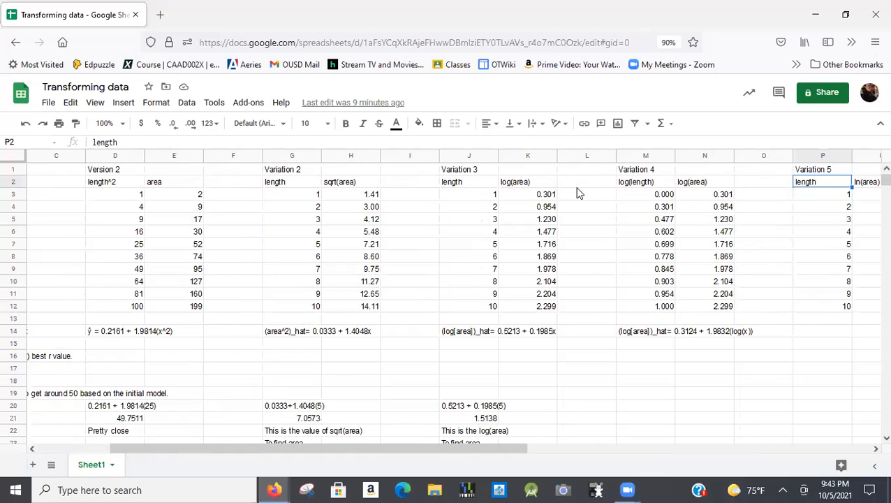
key(Right)
- Go back along the row 2 headings from Variation 5 to Variation 2's sqrt(area)
key(Left)
key(Left)
key(Left)
key(Left)
key(Left)
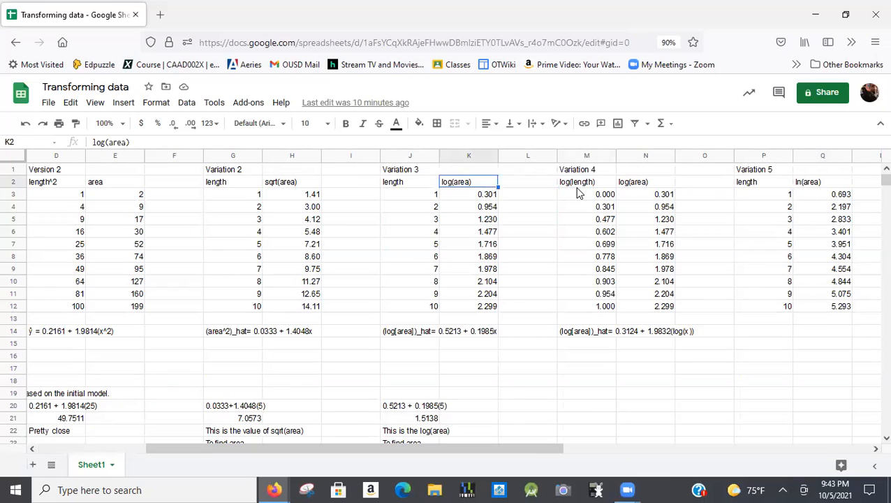
key(Left)
key(Left)
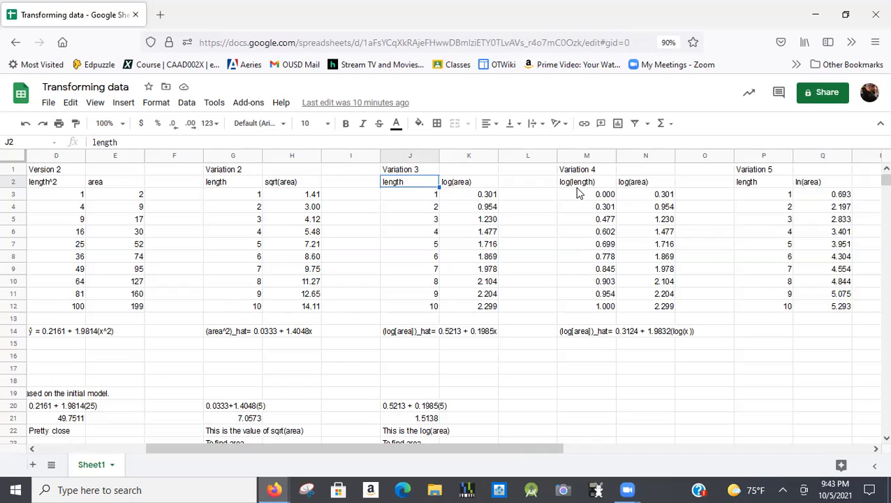
key(Left)
key(Left)
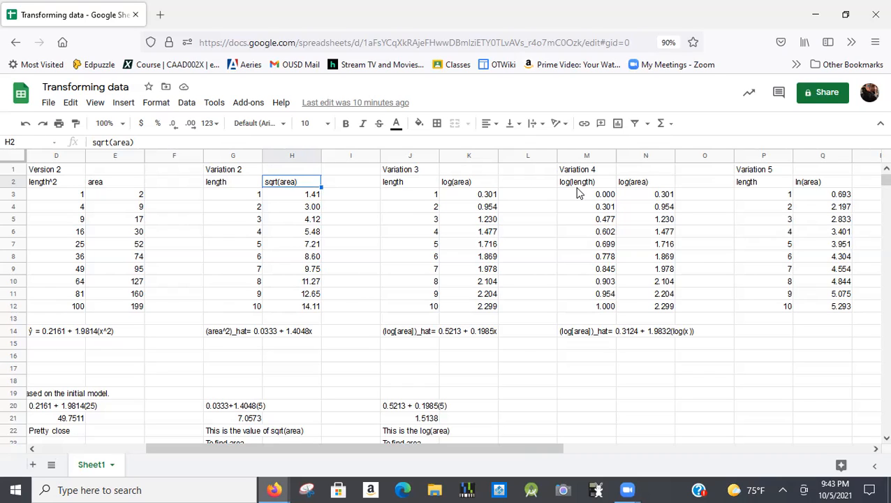
- Point out Variation 3's log(area) heading and inspect the formula of its first value in K3
key(Right)
key(Right)
key(Right)
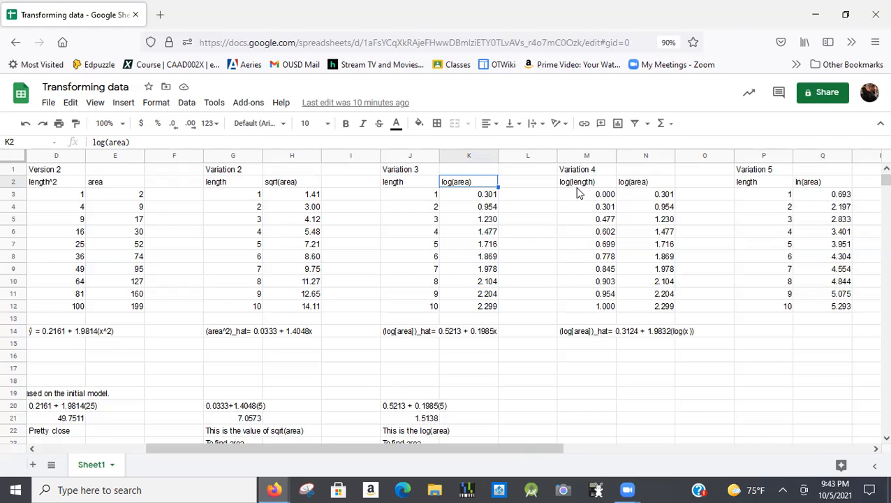
key(Right)
key(Left)
key(Down)
key(Up)
key(Left)
key(Right)
key(Down)
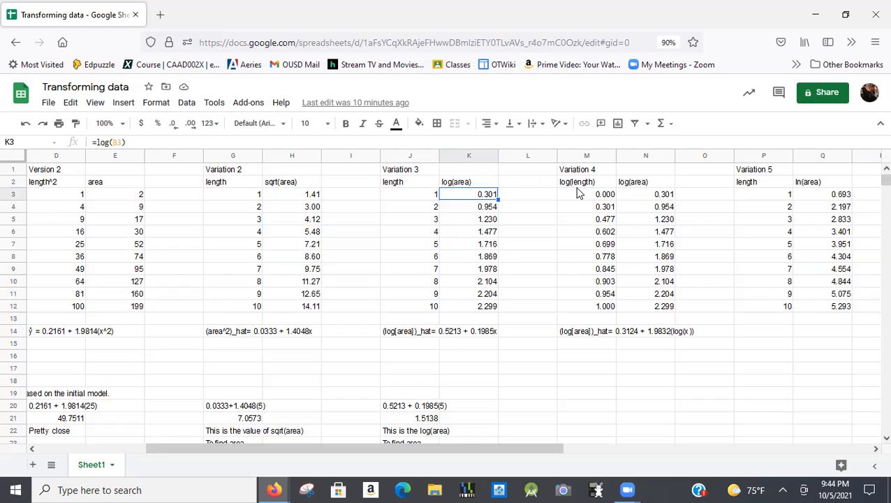
- Compare the sqrt(area) formula in H3 with the log(area) formula in K3
key(Left)
key(Left)
key(Left)
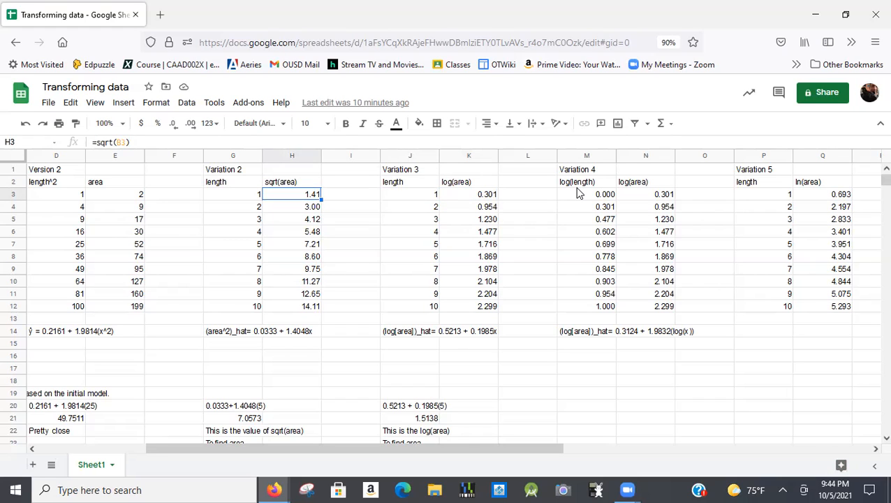
key(Right)
key(Right)
key(Right)
- Highlight the log(area) values in K3:K12 and compare them with Version 2's area values, starting at E3
key(shift+Down)
key(shift+Down)
key(shift+Down)
key(shift+Down)
key(shift+Down)
key(shift+Down)
key(shift+Down)
key(shift+Down)
key(shift+Down)
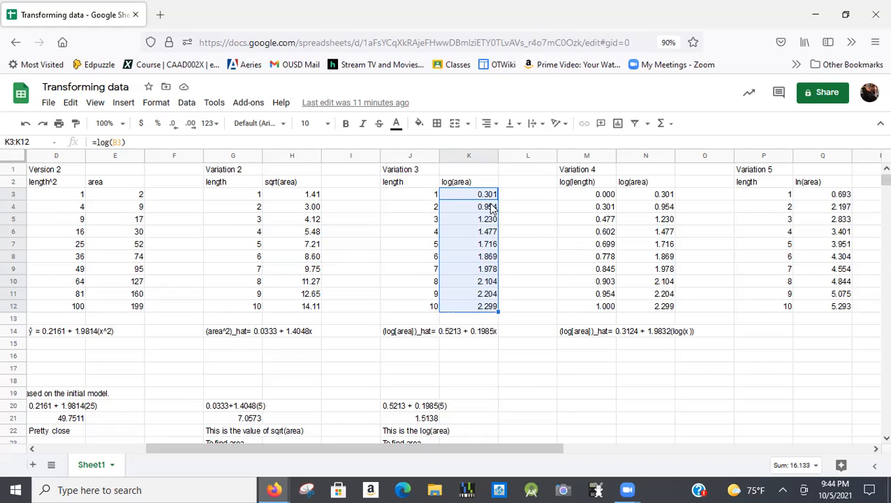
click(141, 197)
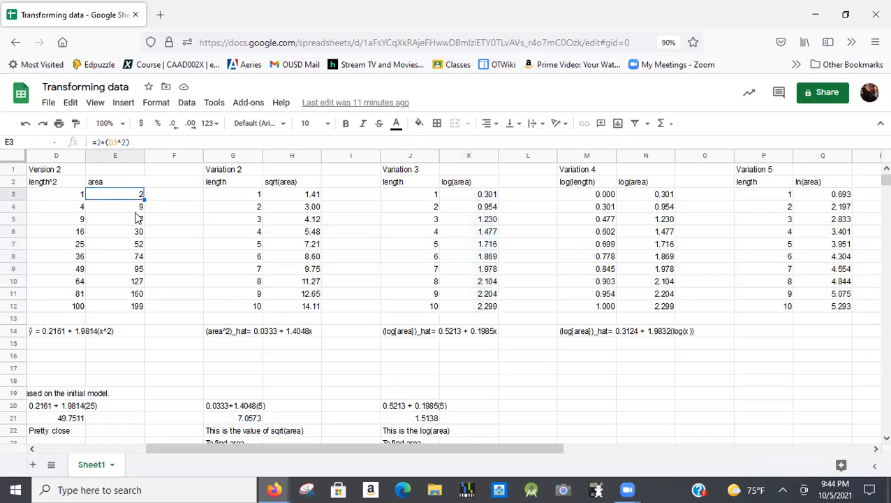
click(419, 394)
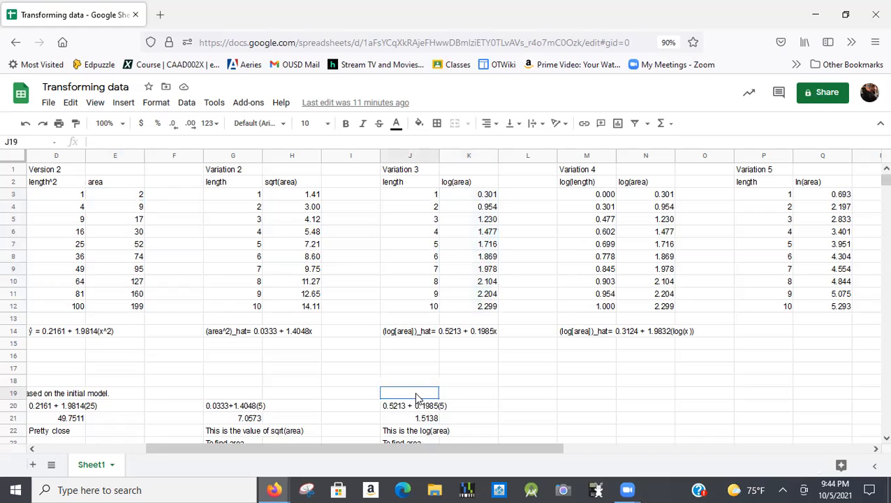
- Inspect Variation 3's log(area) values around K4 and K5, then view the stapplet scatterplot of log(area) against length
click(492, 207)
key(Down)
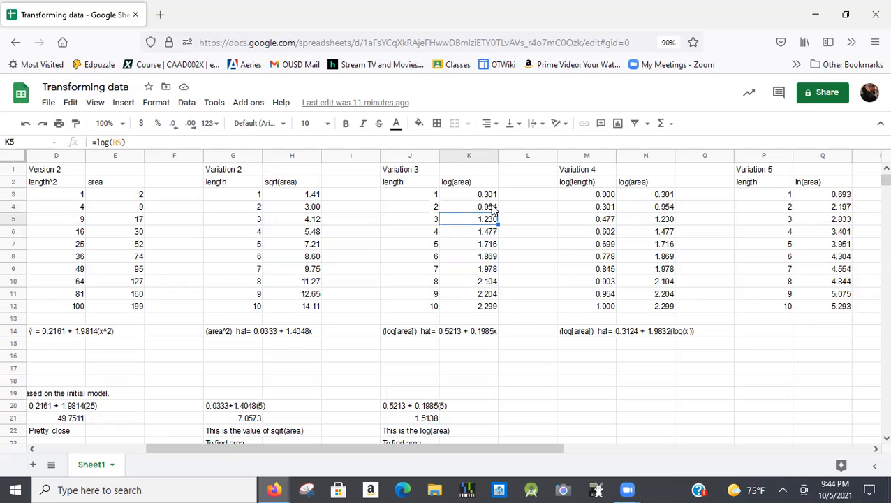
key(alt+Tab)
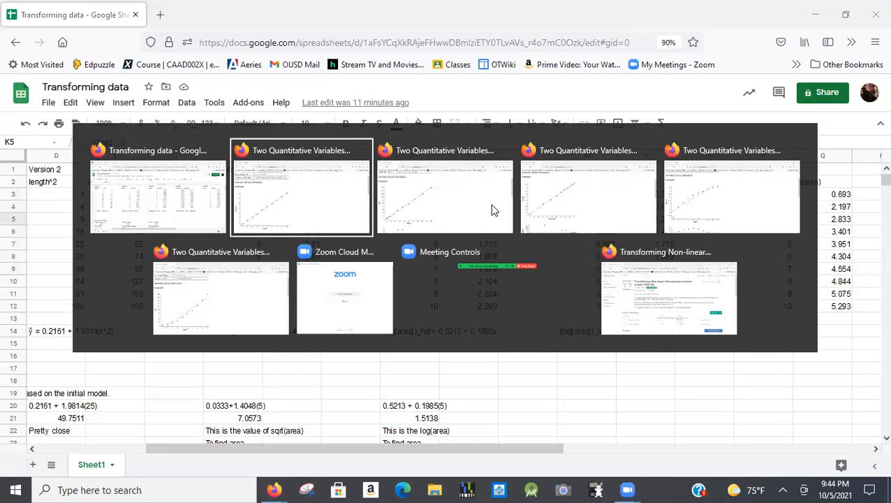
key(alt+Tab)
key(alt+Tab)
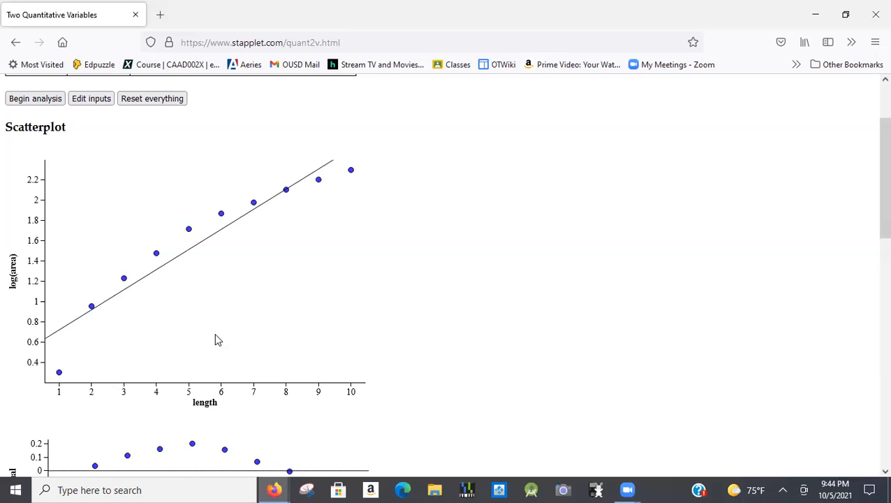
- Return to the Transforming data sheet and compare Variation 4's headings and the log formulas in M3 and N3
key(alt+Tab)
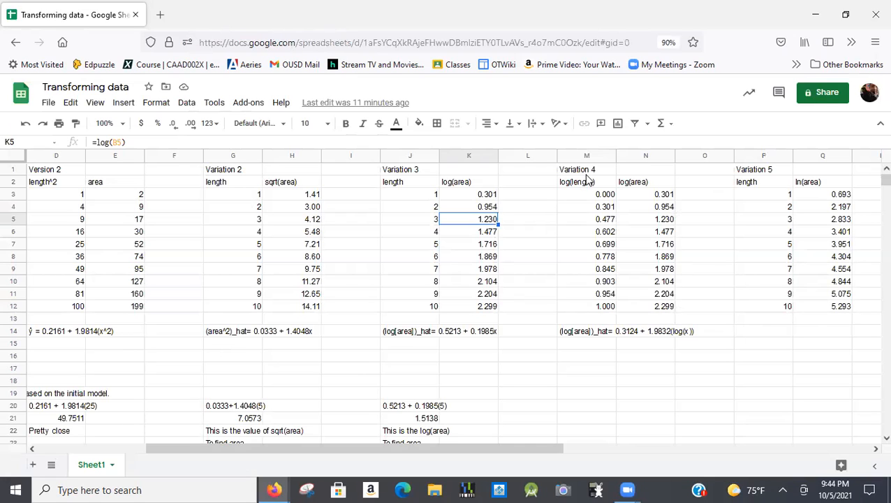
click(587, 174)
click(586, 181)
key(Right)
key(Left)
key(Down)
key(Right)
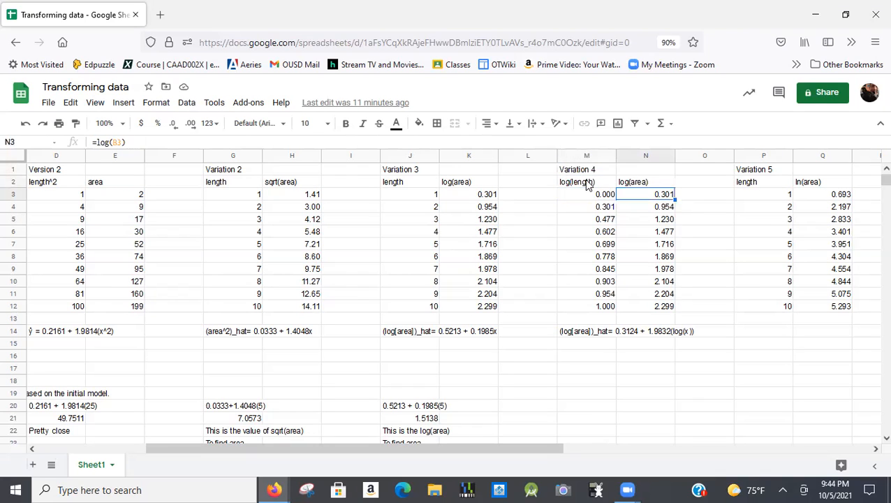
key(Left)
key(Right)
key(Left)
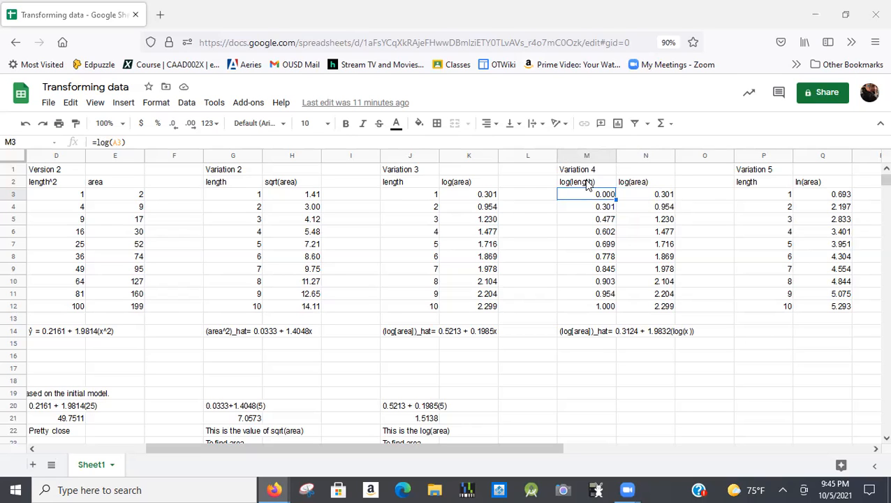
- Go through the open stapplet windows to the scatterplot of log(area) against log(length)
key(alt+Tab)
key(alt+Tab)
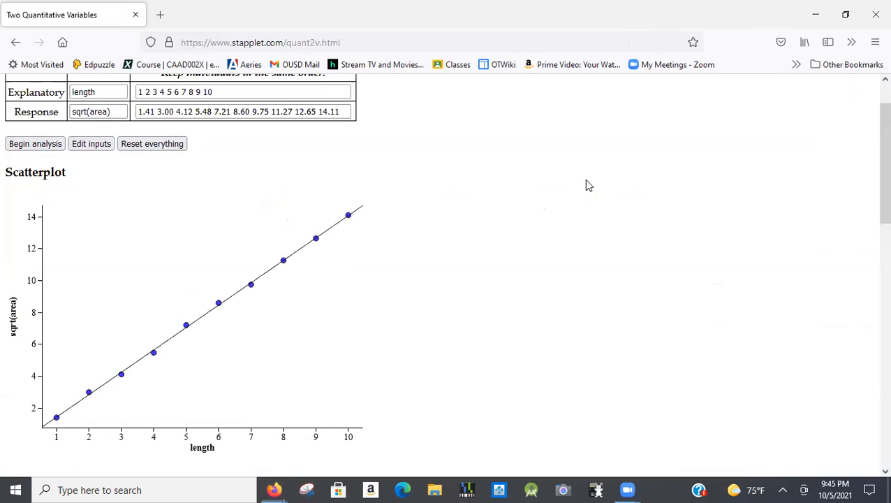
key(alt+Tab)
key(alt+Tab)
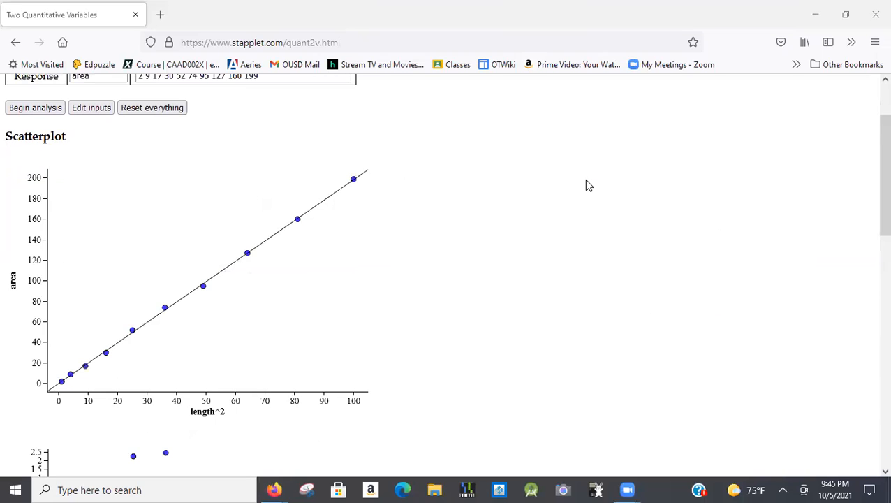
key(alt+Tab)
key(alt+Tab)
key(alt+Tab)
key(alt+Tab)
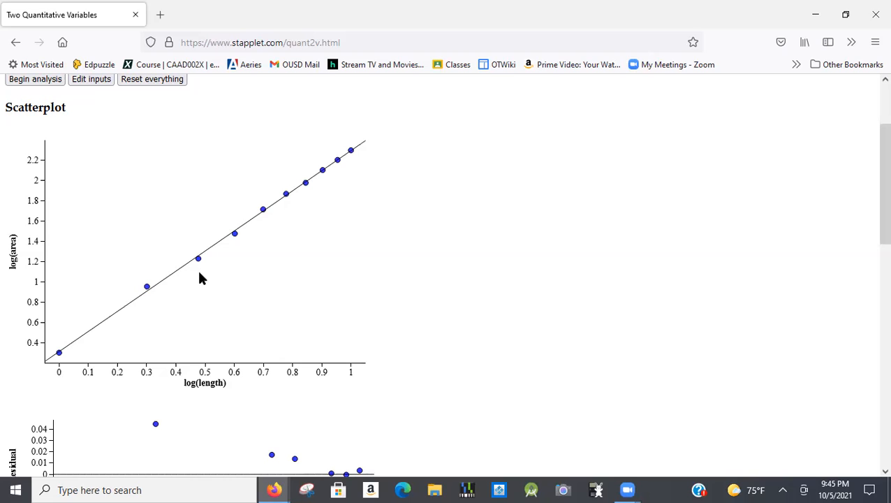
- Return to the Transforming data sheet and point out Variation 5's length values and ln(area) heading
key(alt+Tab)
key(alt+Tab)
key(alt+Tab)
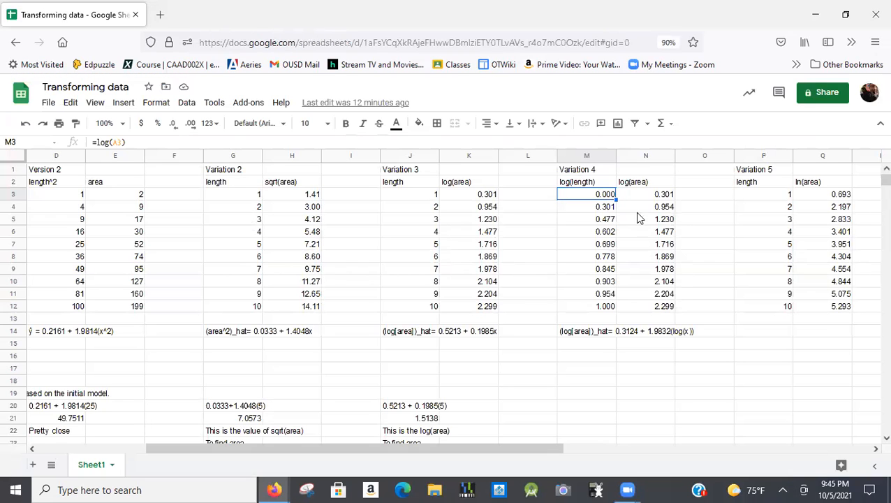
click(779, 196)
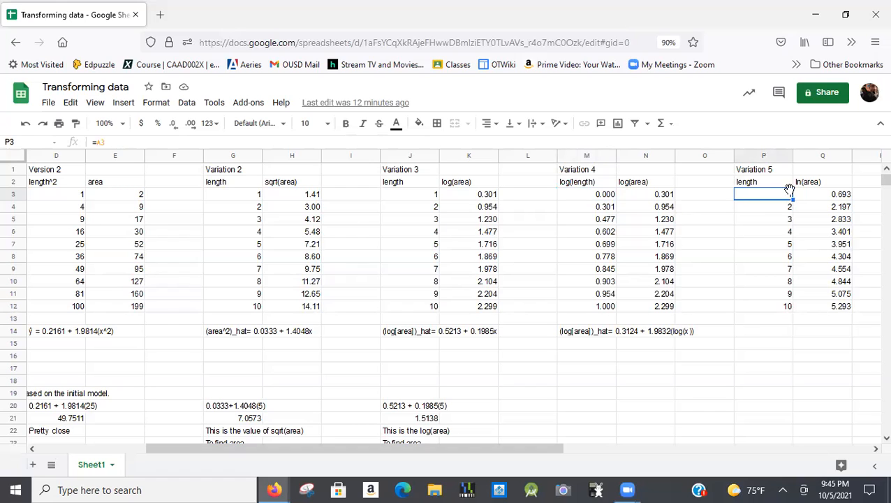
click(801, 187)
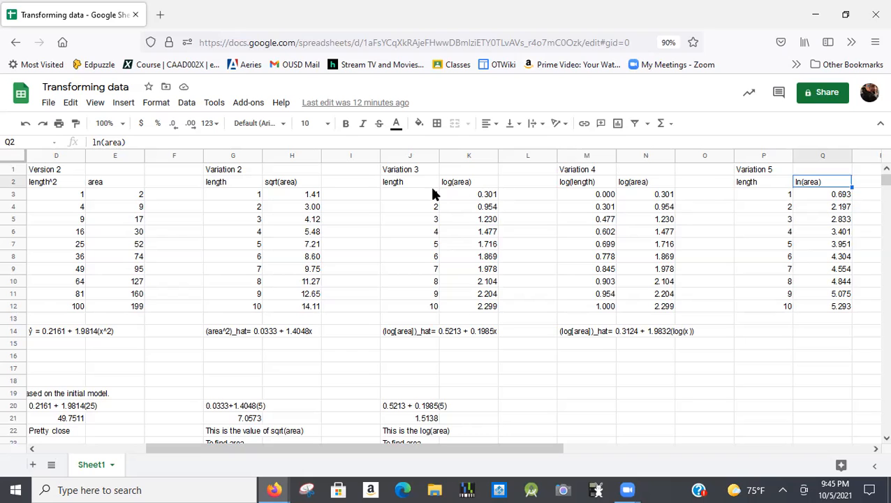
- Go back along row 3 to compare the original area formula in B3 with Version 2's area formula in E3
click(308, 197)
key(Left)
key(Left)
key(Left)
key(Left)
key(Left)
key(Left)
key(Left)
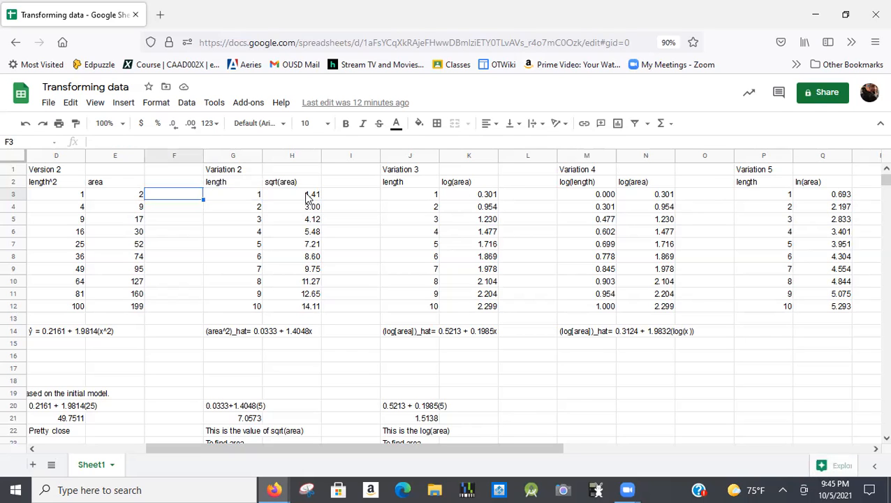
key(Right)
key(Right)
key(Right)
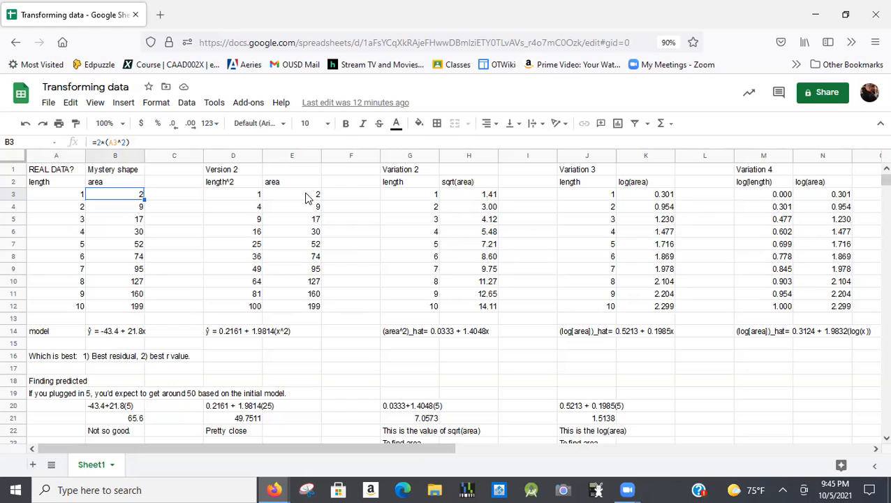
key(Right)
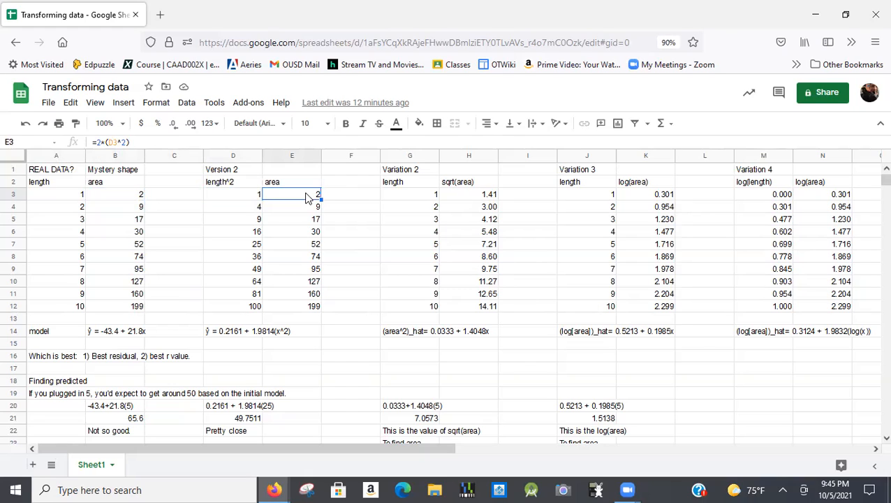
- Point out Version 2's length^2 heading in D2 and Variation 2's sqrt(area) heading in H2
key(Up)
key(Left)
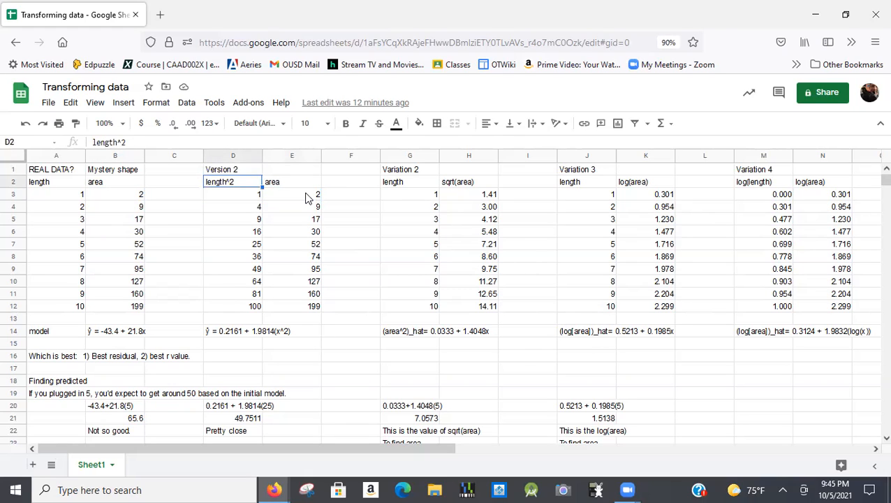
key(Right)
key(Right)
key(Right)
key(Right)
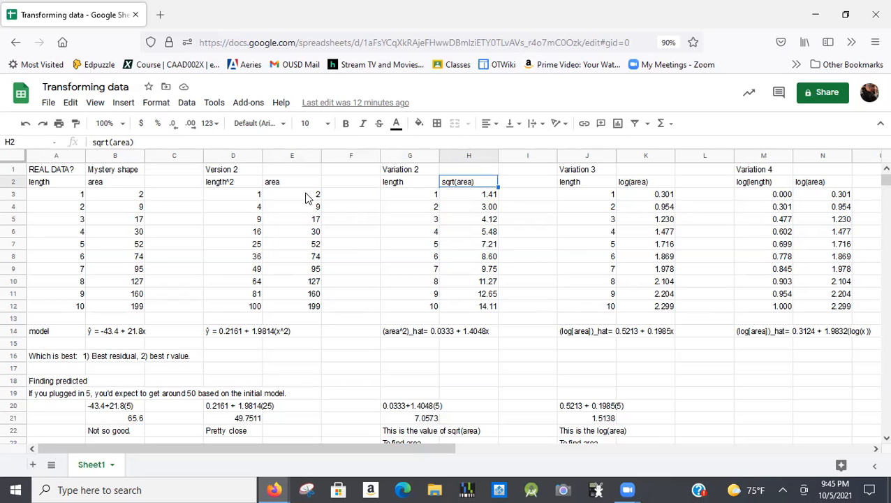
key(Page_Down)
key(Page_Down)
key(Up)
key(Up)
key(Up)
key(Up)
key(Up)
key(Up)
key(Up)
key(Up)
key(Up)
key(Up)
key(Up)
key(Up)
key(Up)
key(Up)
key(Up)
key(Up)
key(Up)
key(Up)
key(Up)
key(Up)
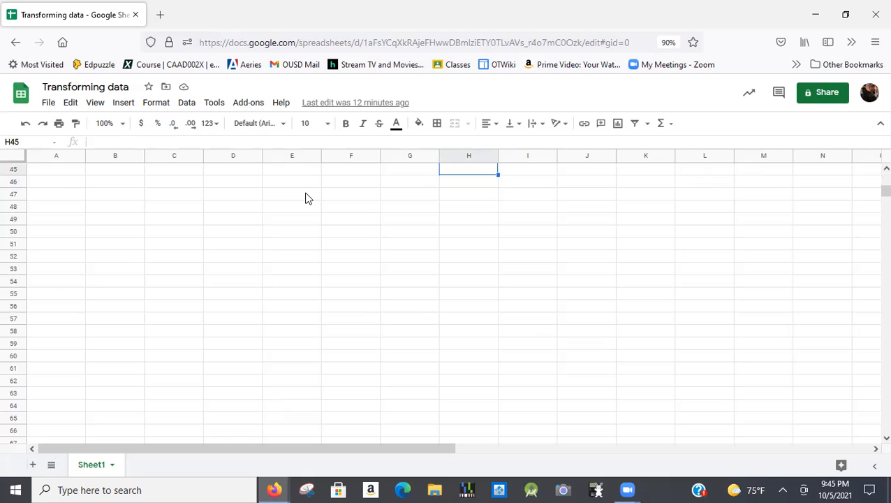
key(Up)
key(Up)
key(Up)
key(Up)
key(Up)
key(Up)
key(Up)
key(Up)
key(Up)
key(Up)
key(Up)
key(Up)
key(Up)
key(Up)
key(Up)
key(Up)
key(Up)
key(Up)
key(Up)
key(Up)
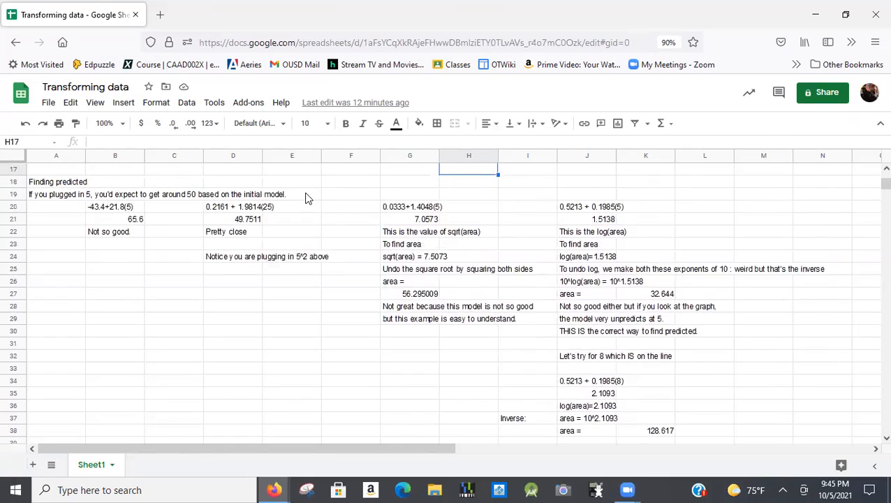
key(Down)
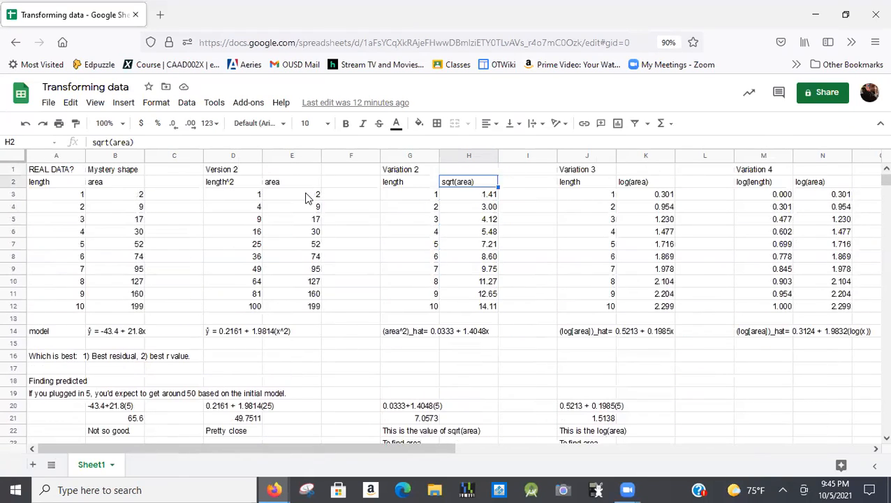
- Point out Variation 3's log(area) heading in K2 and step down through the values beneath it
key(Right)
key(Right)
key(Right)
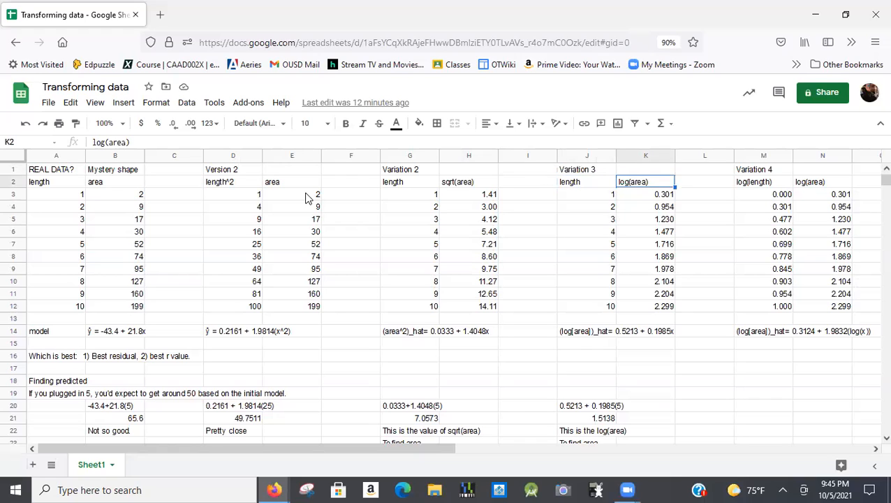
key(Down)
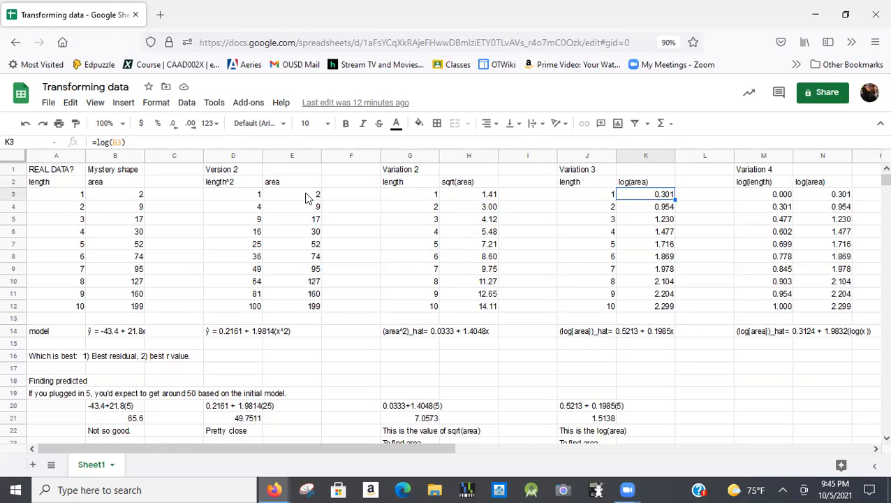
key(Down)
key(Down)
key(Down)
key(Down)
key(Down)
key(Down)
key(Down)
key(Down)
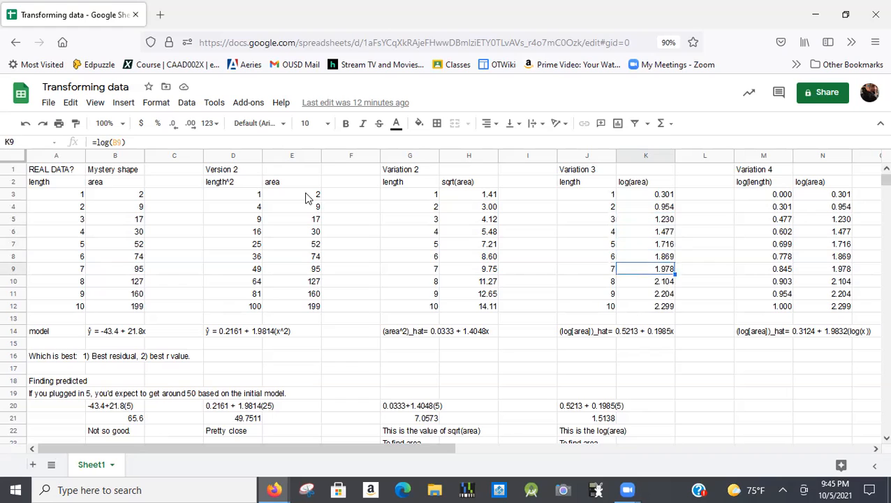
key(Down)
key(Down)
- Go to the "Which is best" note in A16 and review its residual and r value criteria
key(Left)
key(Left)
key(Left)
key(Left)
key(Left)
key(Left)
key(Left)
key(Left)
key(Left)
key(Left)
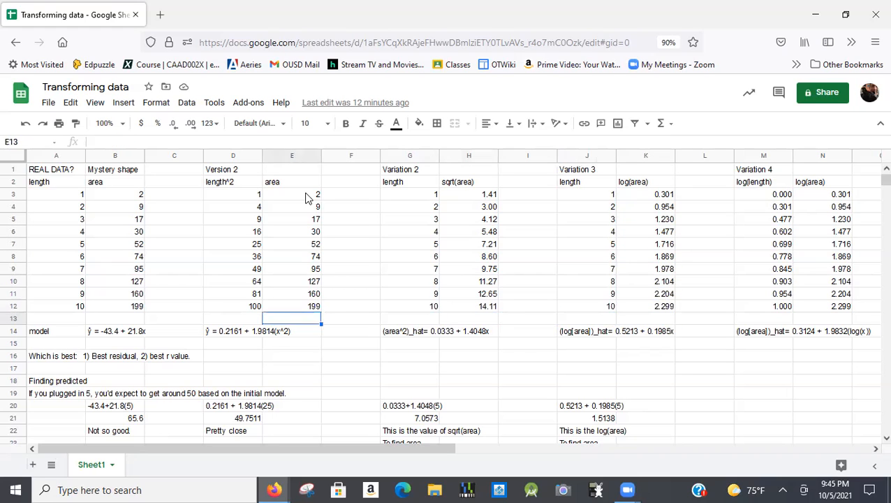
key(Down)
key(Right)
key(Left)
key(Down)
key(Down)
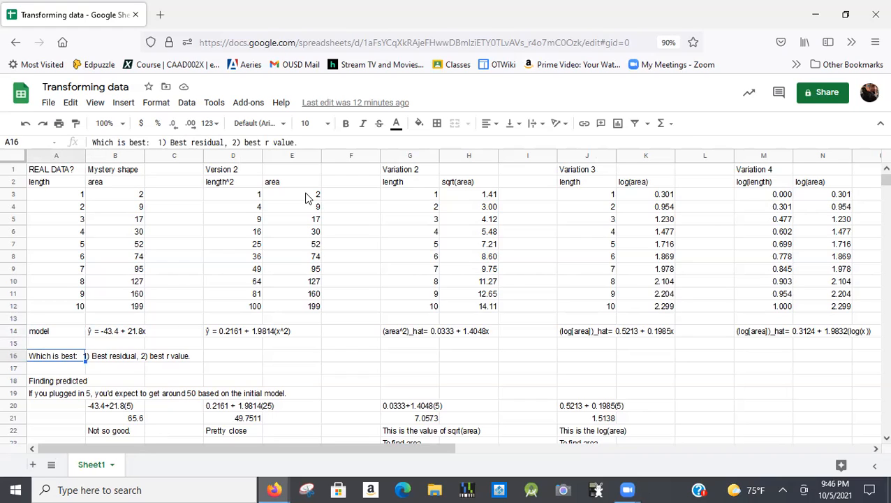
key(Up)
key(Down)
key(Right)
key(Left)
- Switch to the stapplet window for log(area) against log(length) and examine its residual plot, correlation and scatterplot
key(alt+Tab)
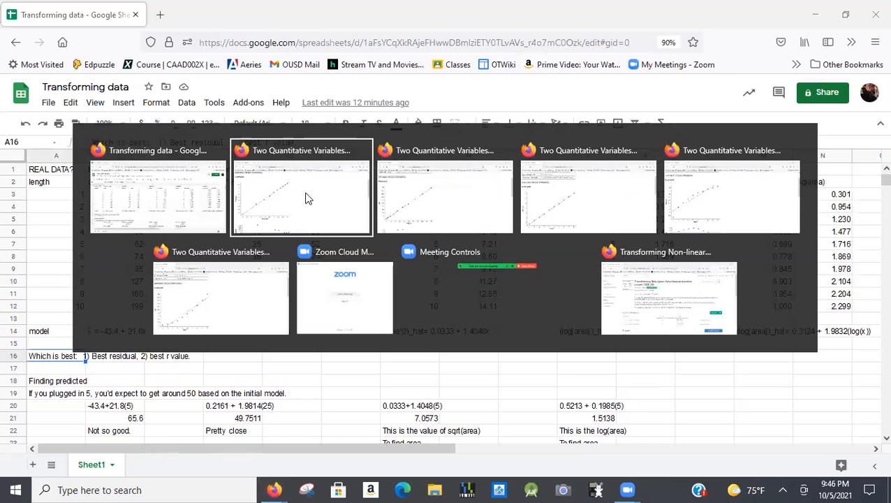
scroll(305, 180, down, 3)
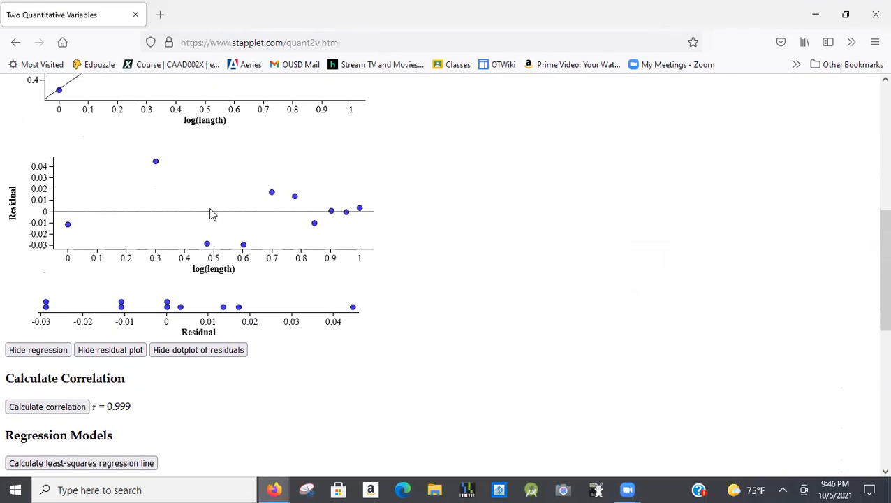
scroll(272, 216, up, 3)
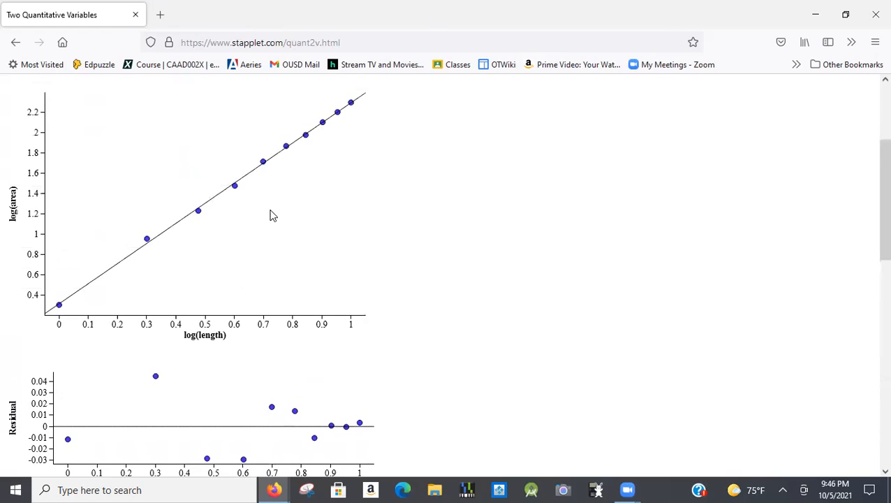
- Switch to the stapplet window for area against length^2 and examine its residual plot and correlation
key(alt+Tab)
key(Tab)
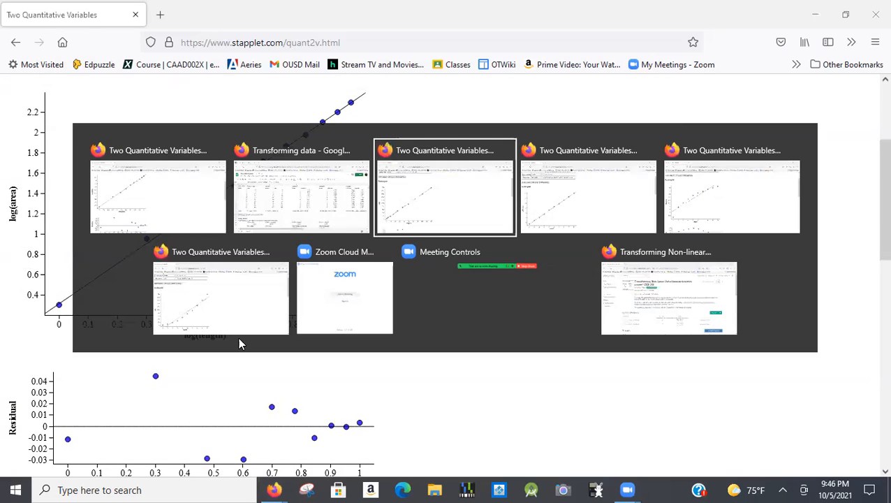
scroll(242, 337, up, 1)
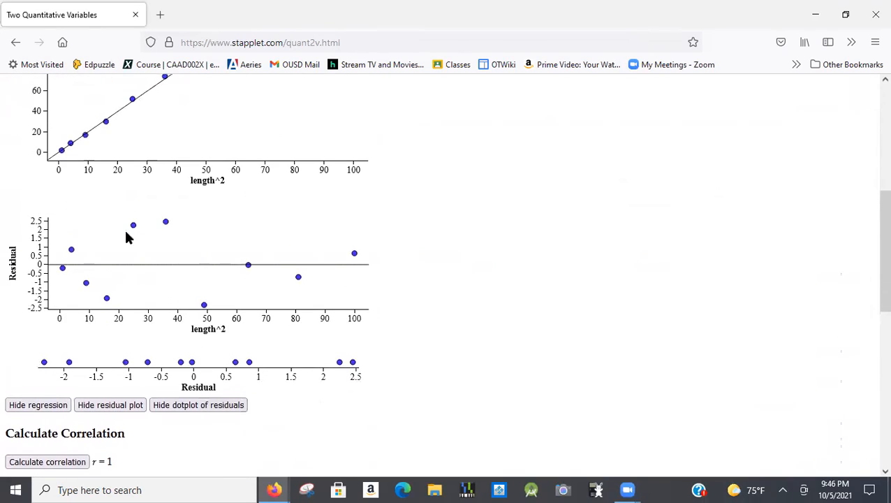
- Switch to the stapplet window for log(area) against length and examine its scatterplot, residual plot and correlation
key(alt+Tab)
key(Tab)
key(Tab)
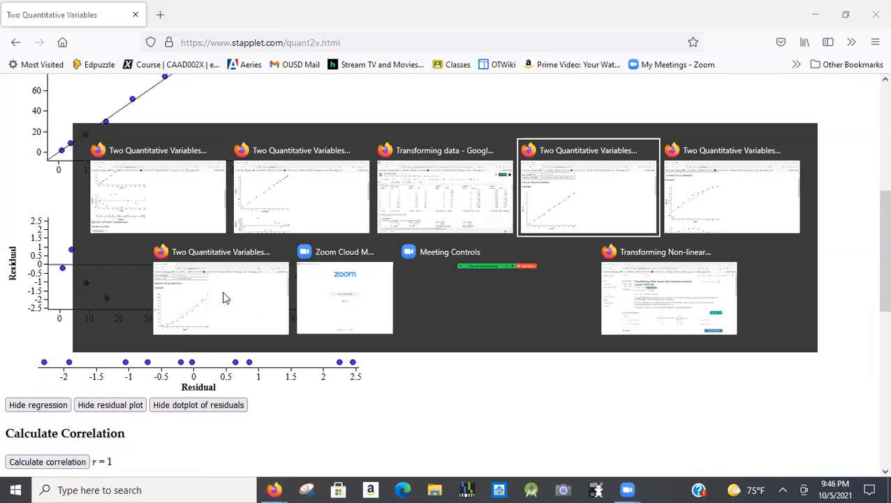
key(Tab)
scroll(222, 298, down, 2)
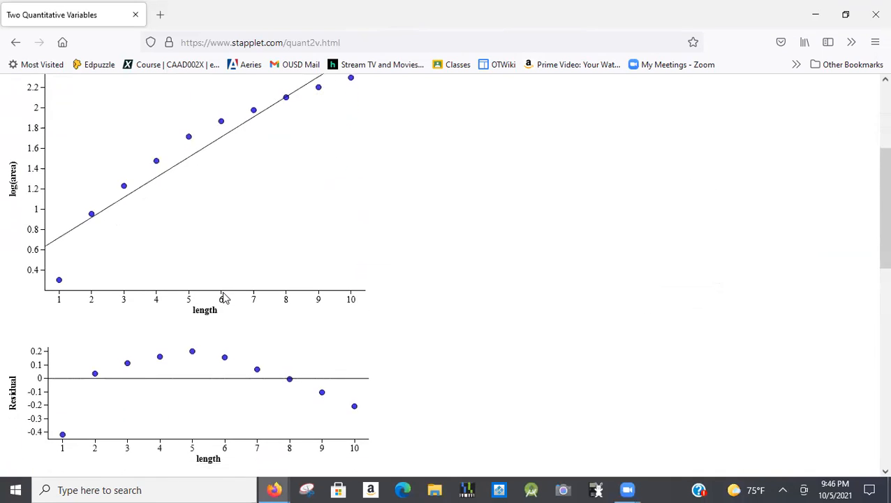
scroll(216, 314, up, 3)
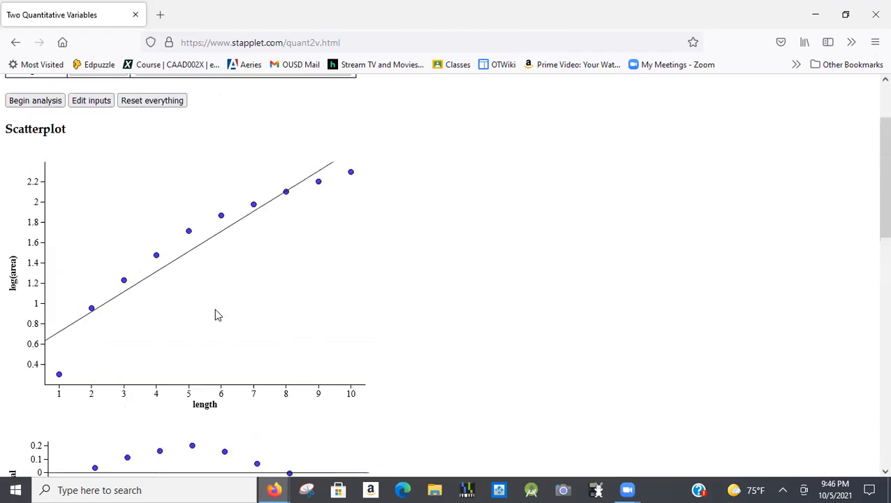
scroll(215, 315, down, 5)
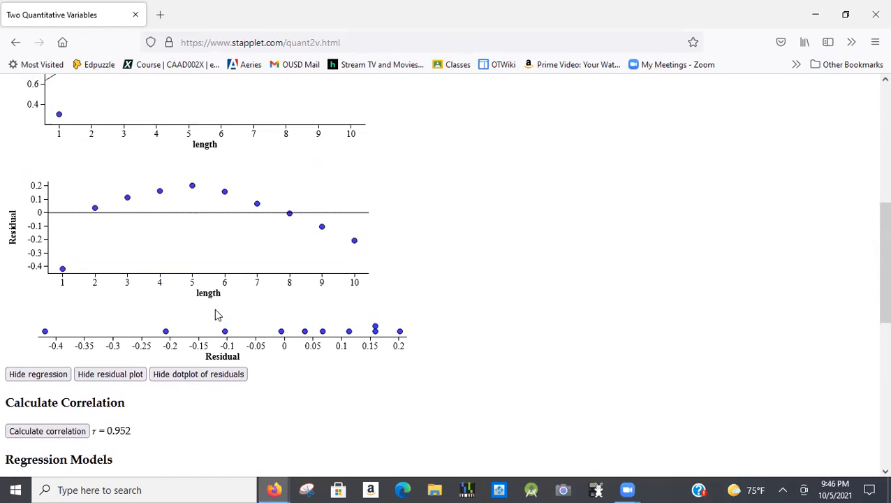
- Bring up the stapplet scatterplot of sqrt(area) against length
key(alt+Tab)
key(Tab)
key(Tab)
key(Tab)
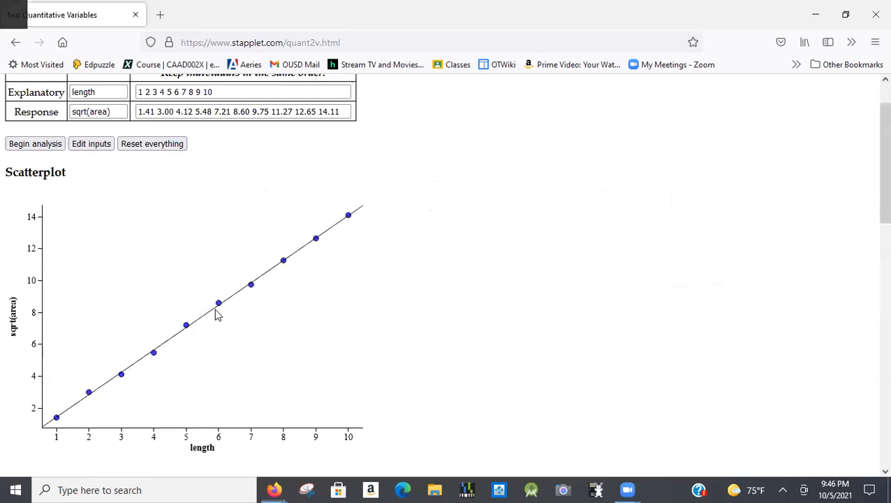
- Switch to the stapplet window for area against length and examine its residual plot and scatterplot
key(alt+Tab)
key(Tab)
key(Tab)
key(Tab)
key(Tab)
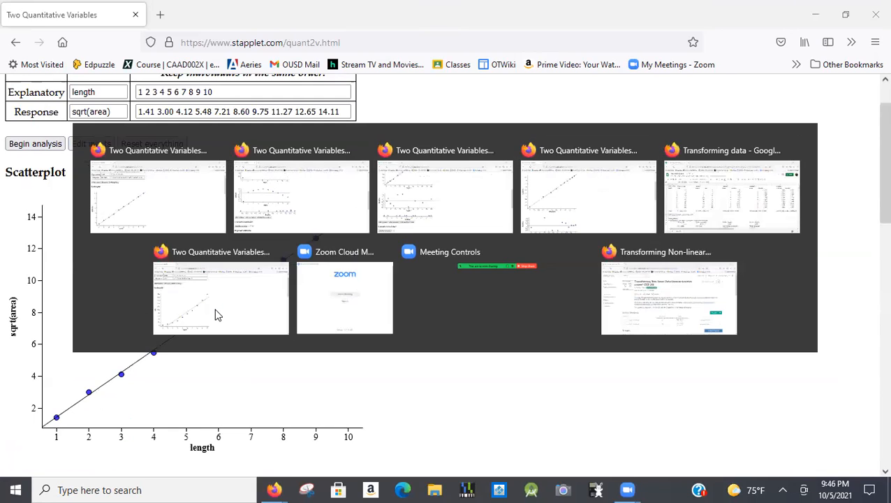
scroll(191, 283, down, 2)
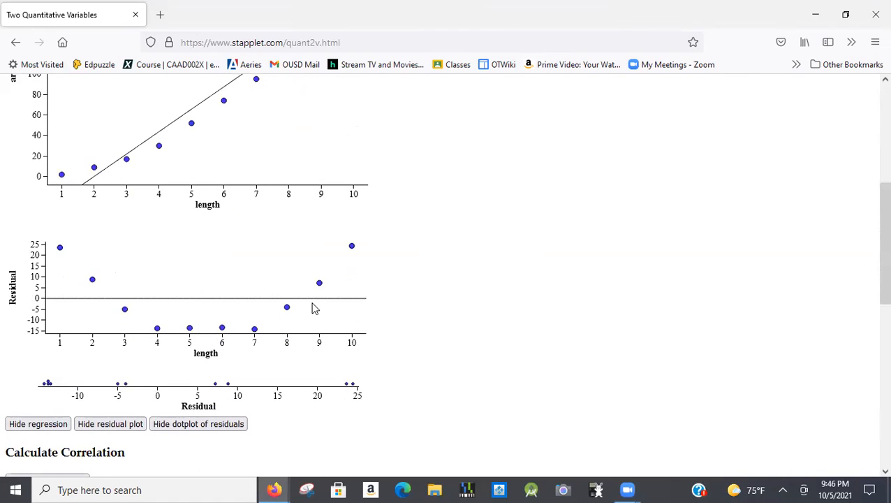
scroll(313, 308, up, 5)
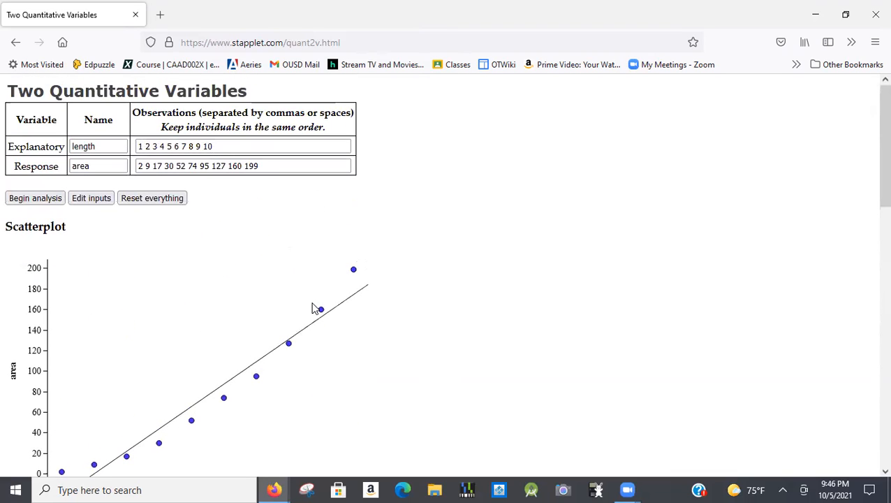
- Switch to the stapplet window for area against length^2 and review its residual plot, correlation and regression equation
key(alt+Tab)
key(Tab)
key(Tab)
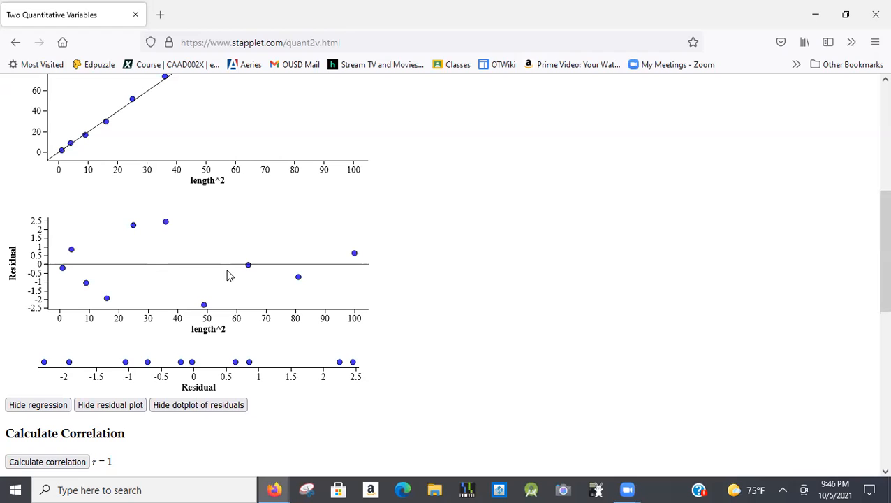
scroll(227, 276, down, 3)
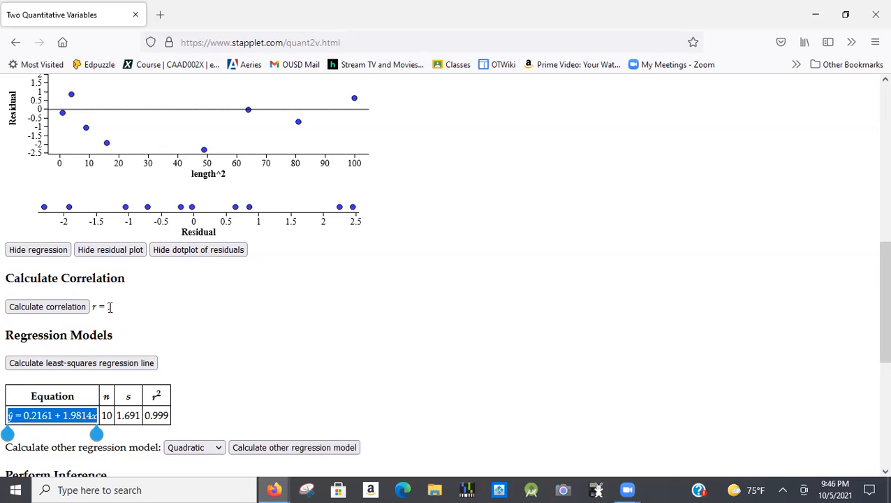
scroll(123, 357, up, 3)
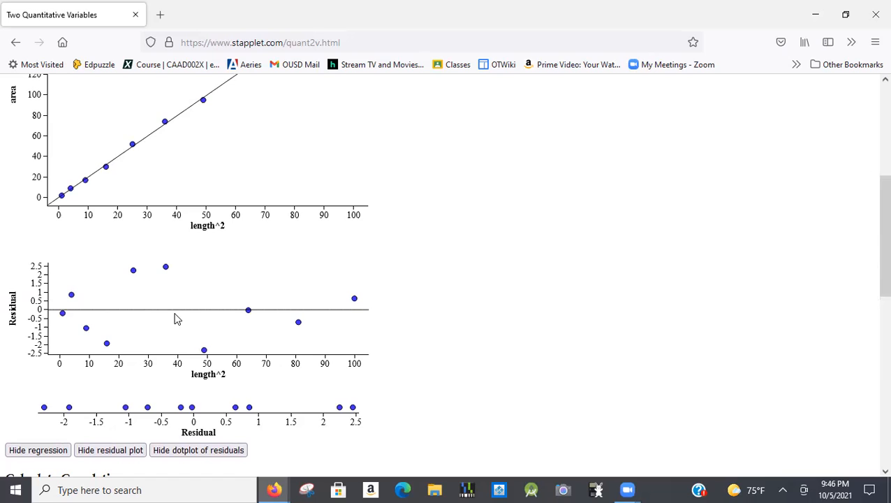
scroll(176, 319, down, 1)
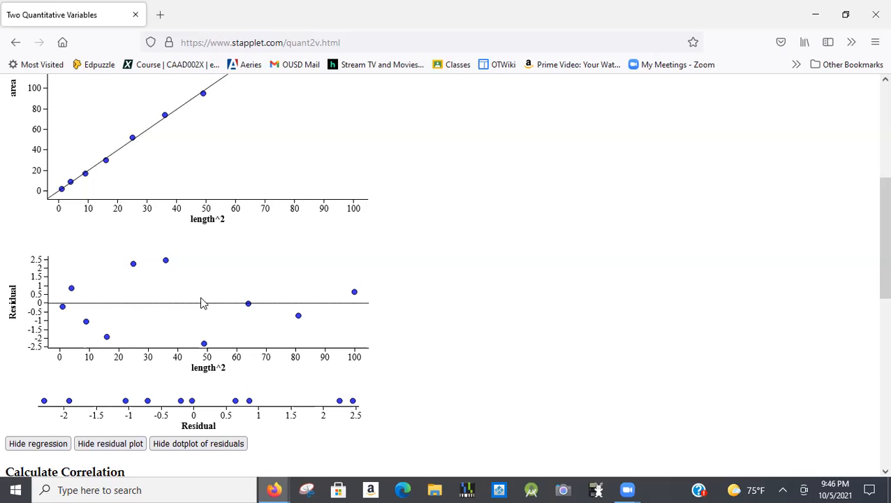
- Switch to the Transforming data spreadsheet and select the untransformed model's worked prediction in B20
key(alt+Tab)
key(alt+Tab)
key(alt+Tab)
key(alt+Tab)
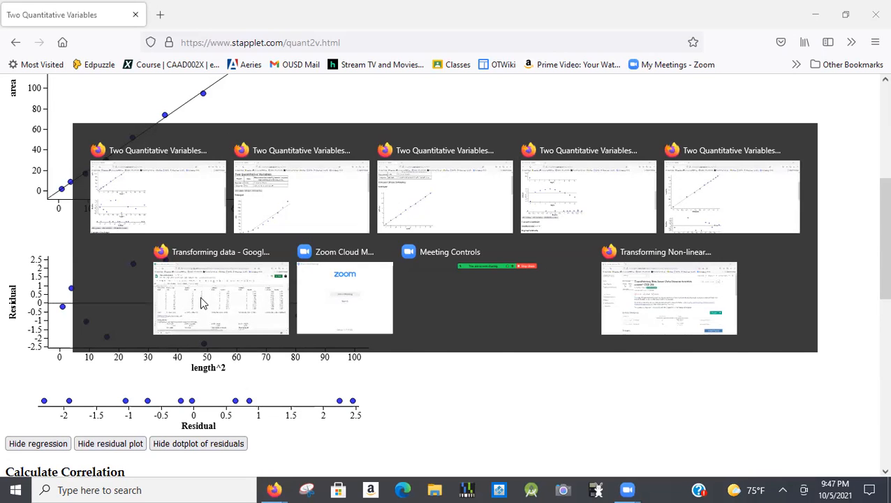
click(201, 302)
scroll(200, 302, up, 1)
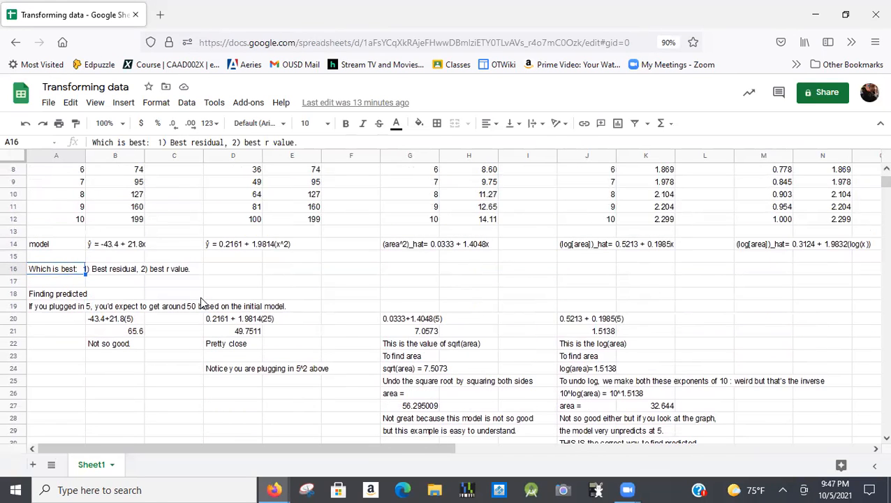
click(139, 320)
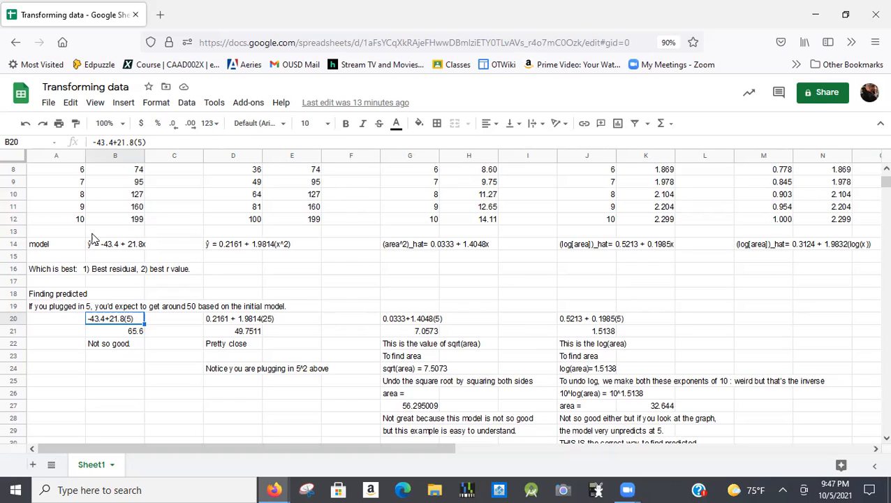
- Look up the original data row for length 5 and its area in columns A and B
click(79, 209)
key(Up)
key(Up)
key(Up)
key(Up)
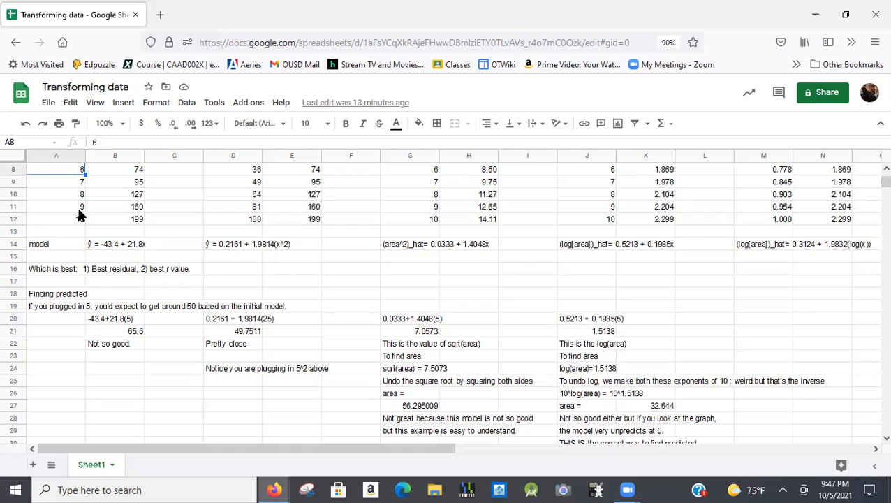
key(Up)
key(Down)
key(Right)
key(Left)
key(shift+Right)
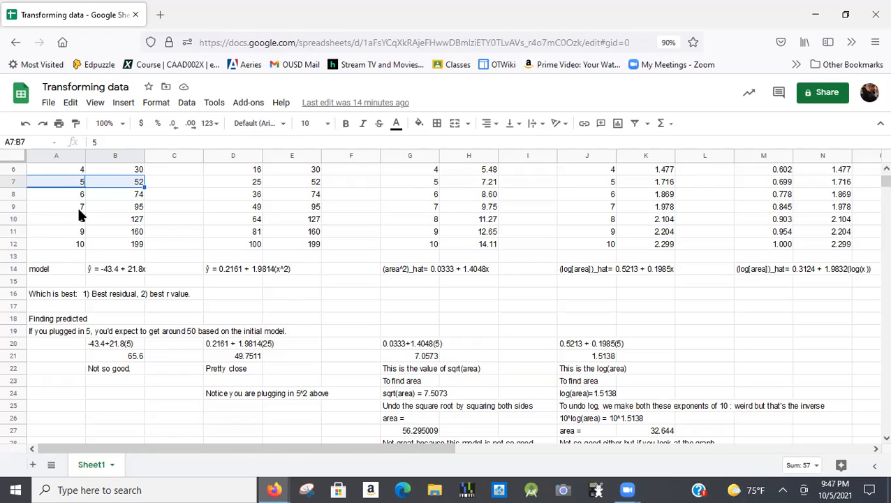
key(shift+Left)
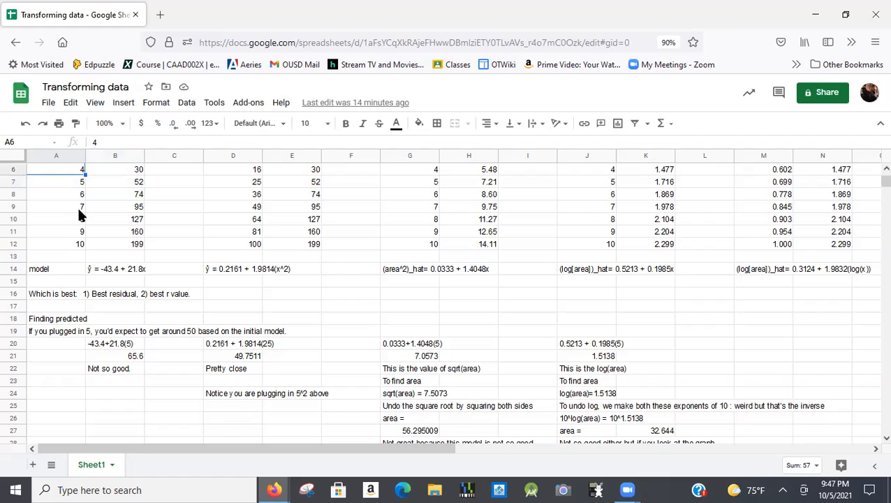
key(Right)
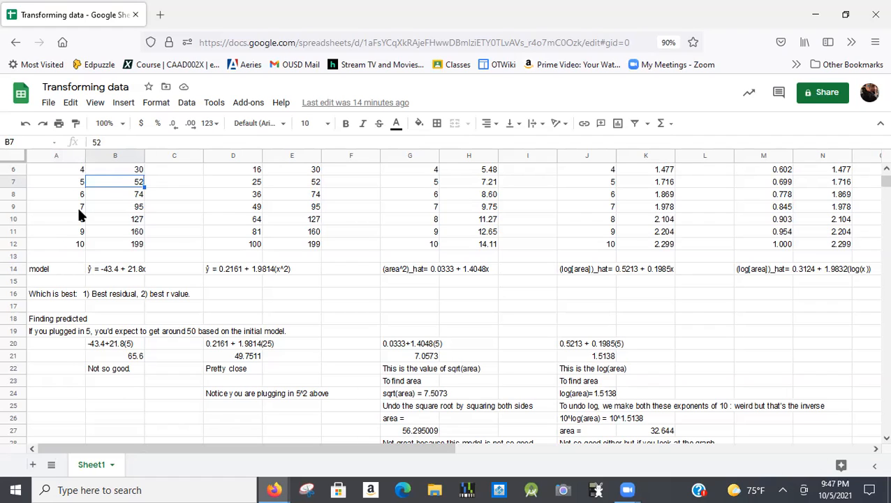
- Examine the untransformed model equation in B14 and its worked prediction for length 5 in B20:B22
key(Down)
key(Down)
key(Down)
key(Down)
key(Down)
key(Down)
key(Down)
key(Down)
key(Down)
key(Down)
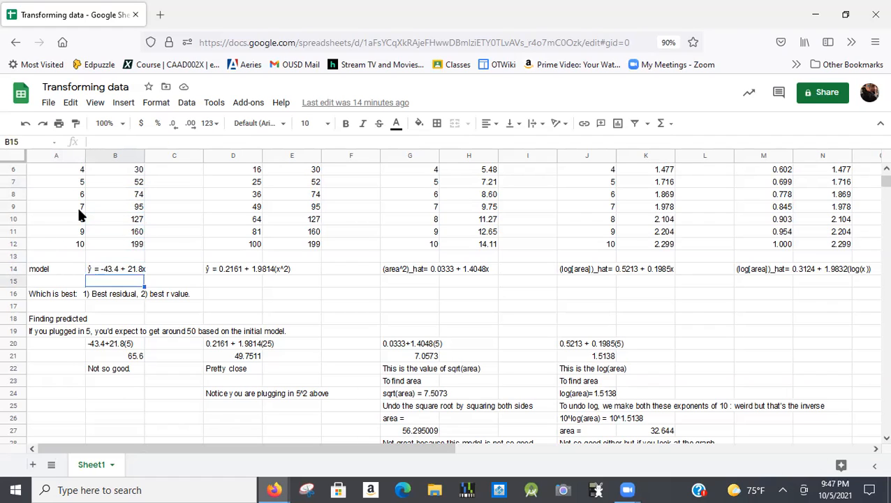
key(Down)
key(Down)
key(Down)
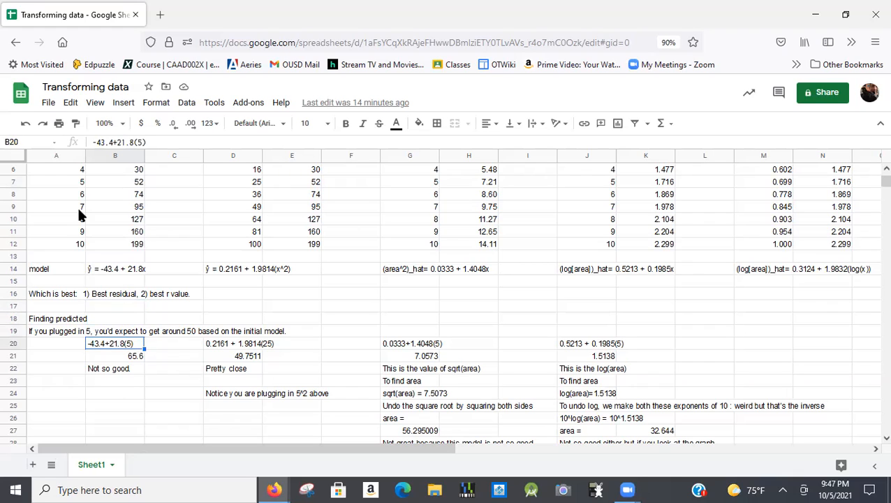
click(115, 268)
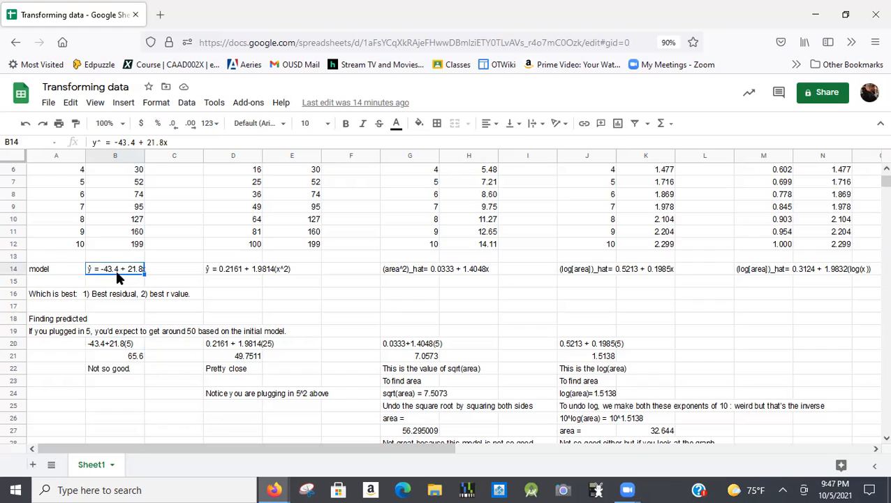
click(116, 347)
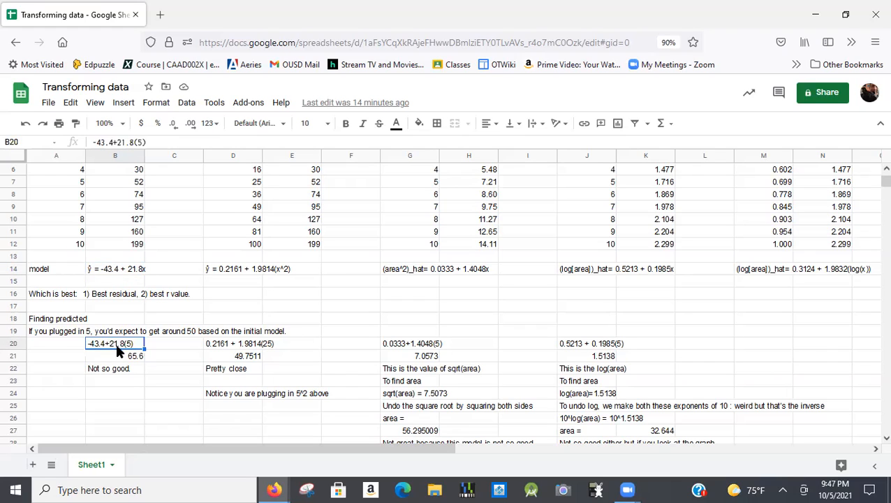
key(Down)
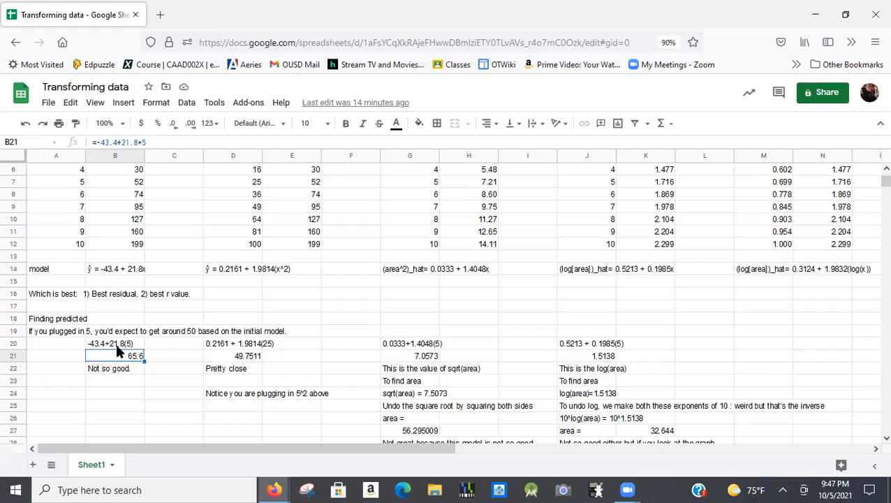
key(Down)
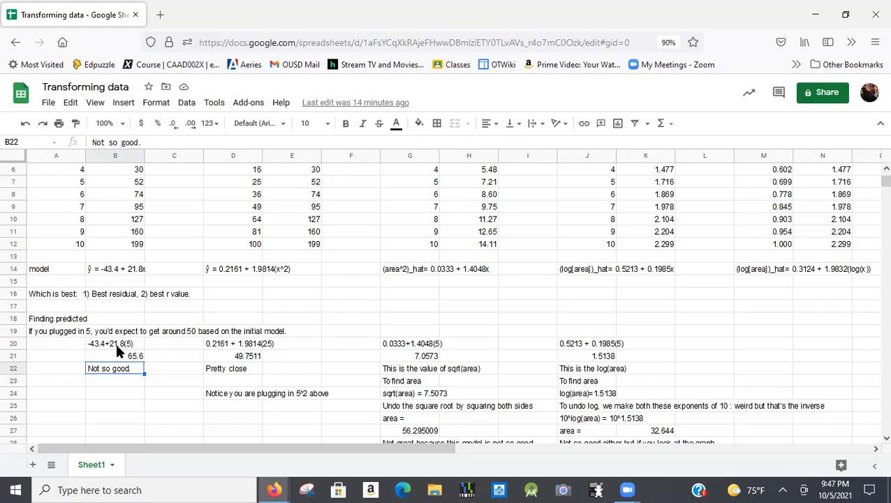
key(Up)
key(Up)
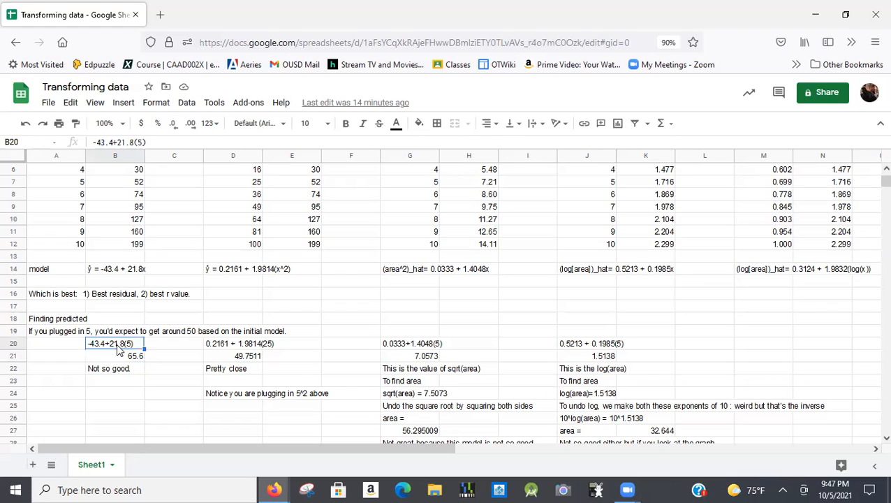
- Examine the length^2 model equation in D14 and its substitution of 25 in D20
key(Down)
key(Right)
key(Right)
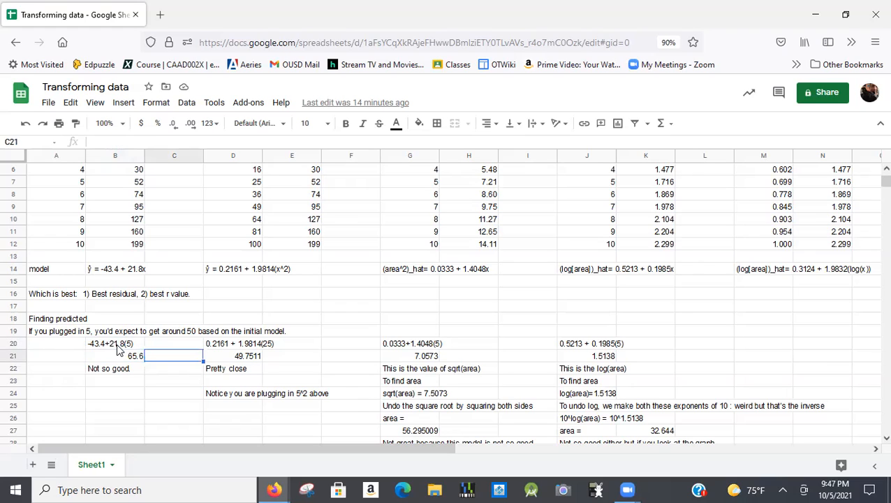
key(Up)
key(Up)
key(Up)
key(Up)
key(Up)
key(Up)
key(Up)
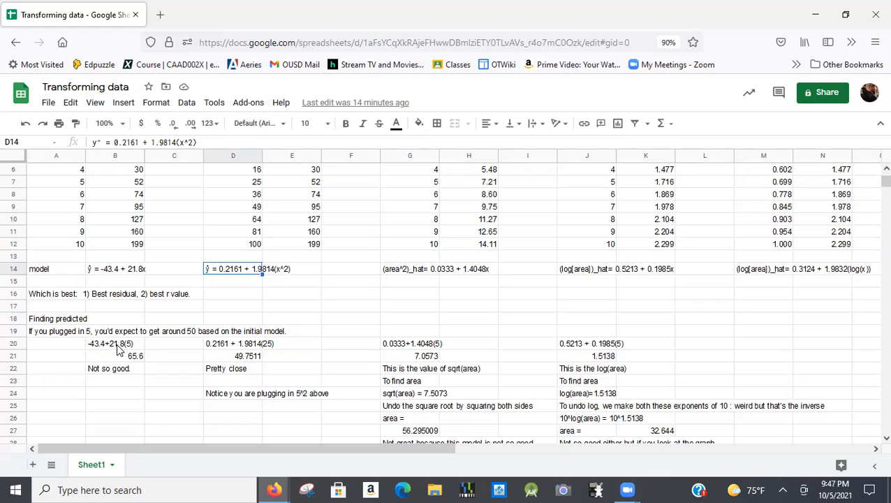
key(Down)
key(Down)
key(Down)
key(Down)
key(Down)
key(Down)
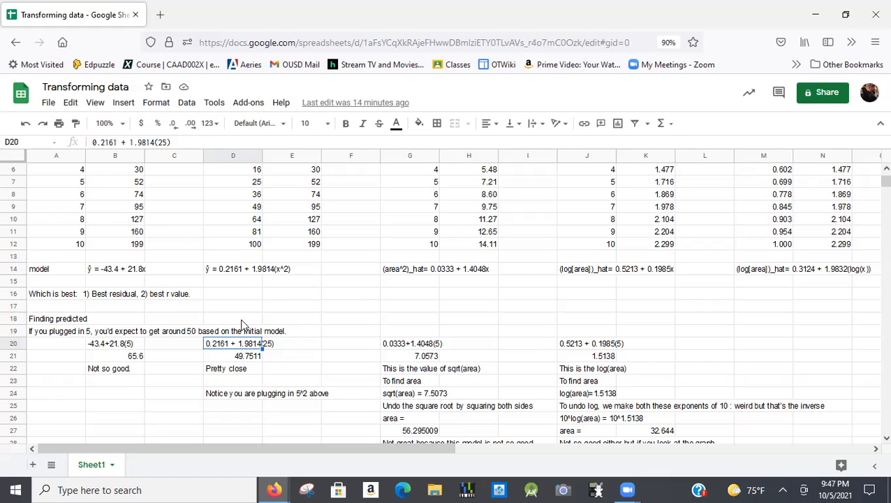
- Review the length^2 model's predicted area and the note on plugging in 5^2, then return to its equation in D14
click(249, 359)
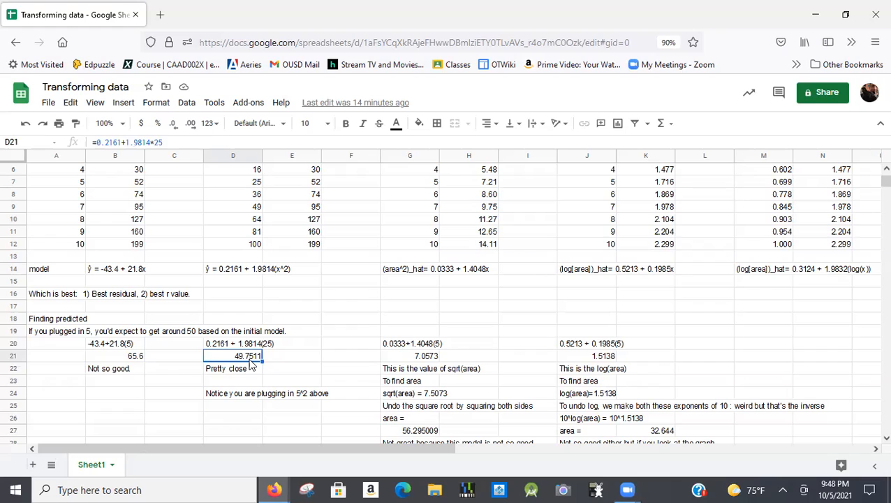
key(Down)
key(Up)
key(Up)
key(Down)
key(Down)
key(Up)
key(Down)
key(Down)
key(Down)
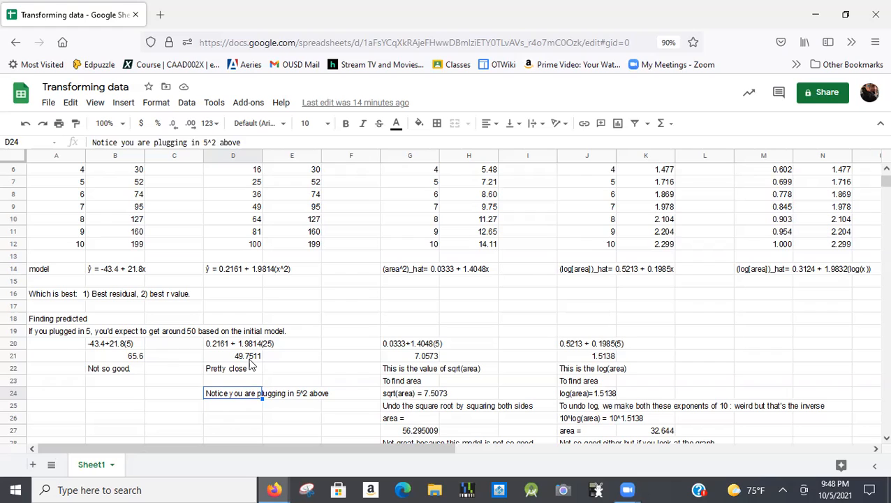
key(Up)
key(Up)
key(Up)
key(Up)
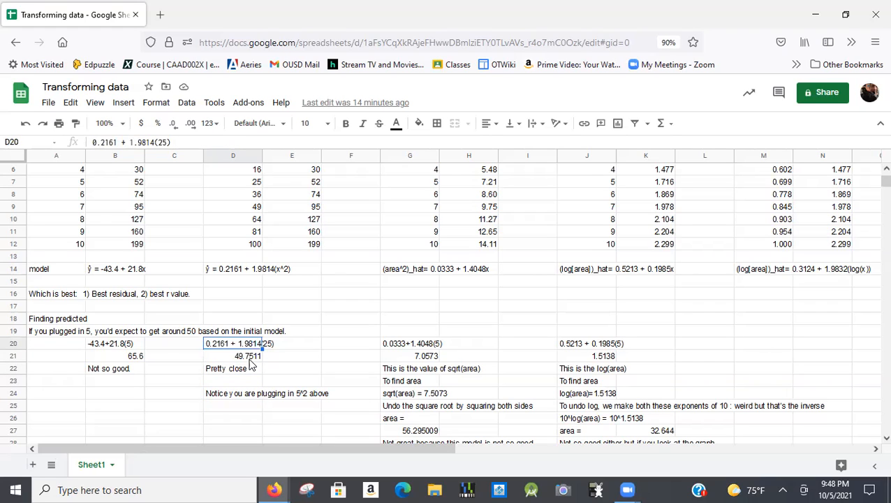
key(Up)
key(Up)
key(Up)
key(Up)
key(Up)
key(Up)
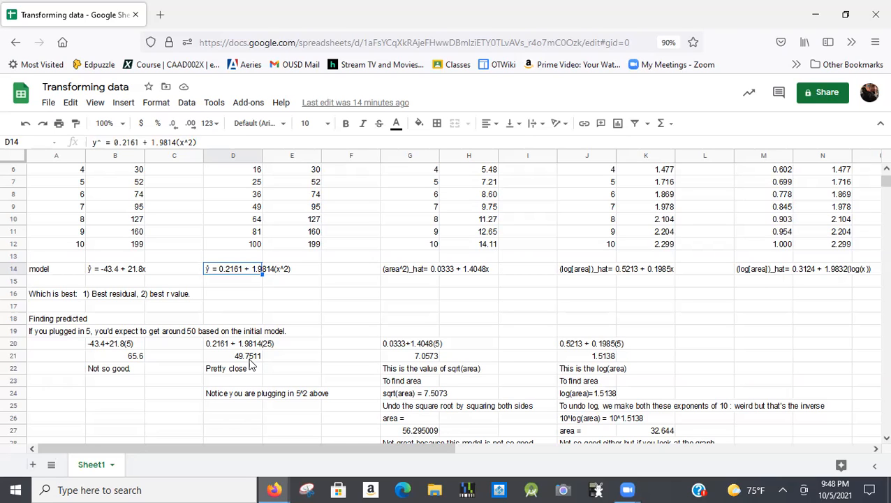
- Compare the square-root model equation in G14 with the log(area) model equation and the data column headings
key(Right)
key(Right)
key(Right)
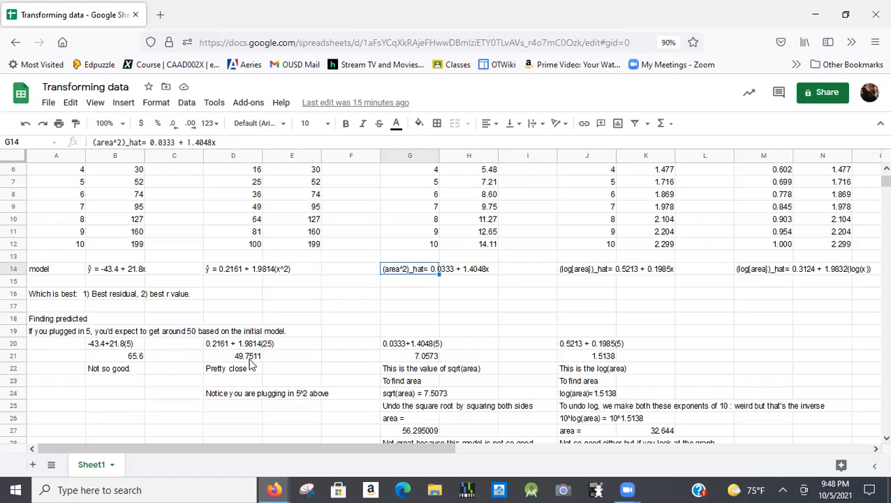
key(Right)
key(Right)
key(Right)
key(Left)
key(Left)
key(Left)
scroll(250, 364, up, 2)
scroll(251, 364, down, 1)
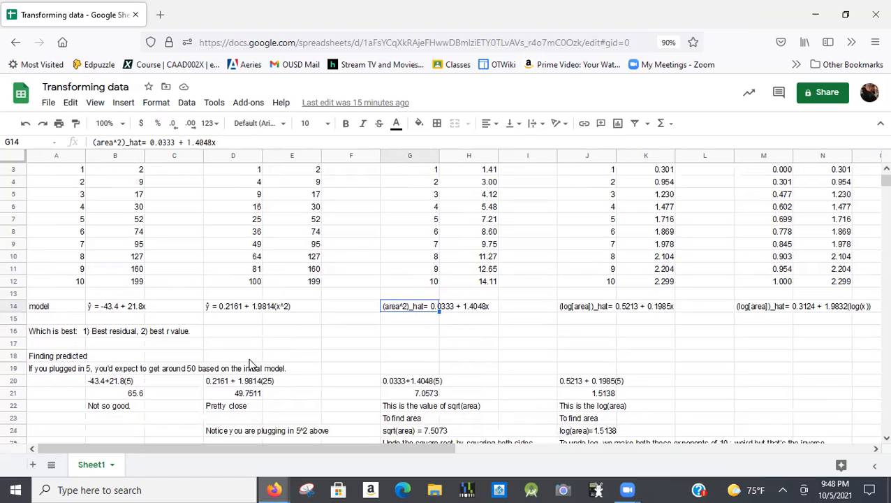
click(250, 363)
scroll(252, 364, up, 1)
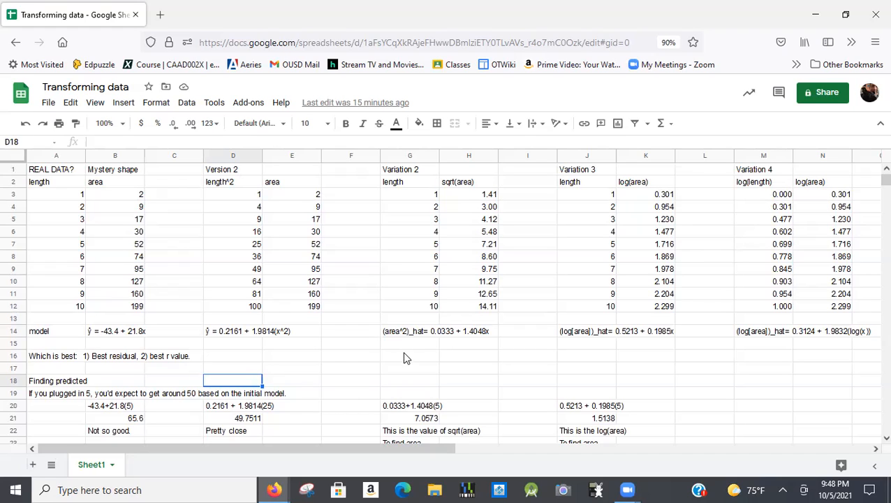
- Correct the square-root model equation in G14 to read (SQRT(AREA))_hat= 0.0333 + 1.4048x
click(401, 333)
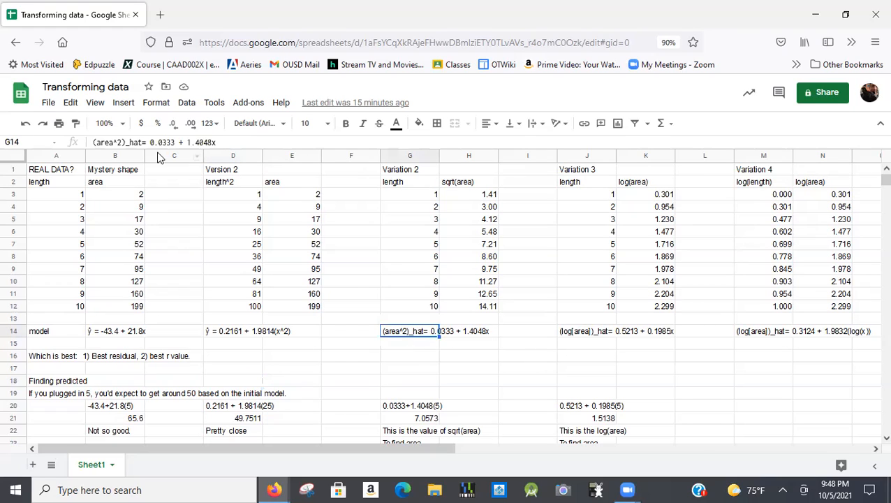
click(116, 141)
drag(117, 142, 100, 139)
text(SQRT()
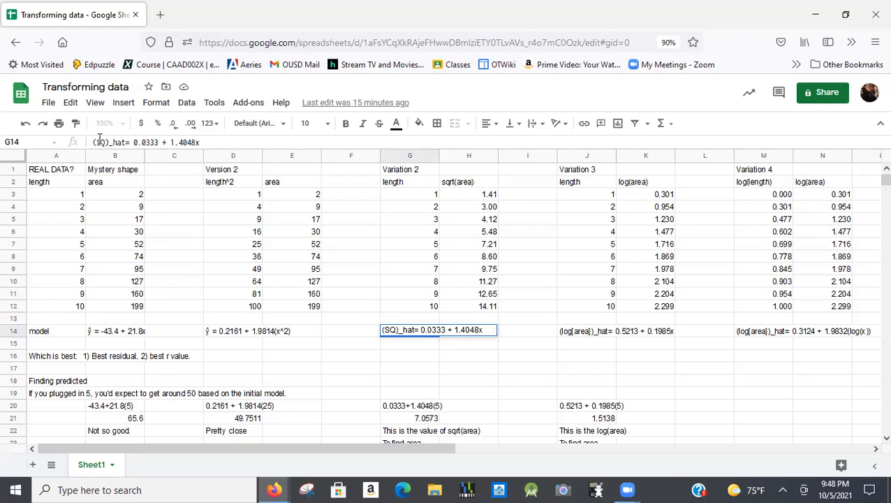
text(AREA))
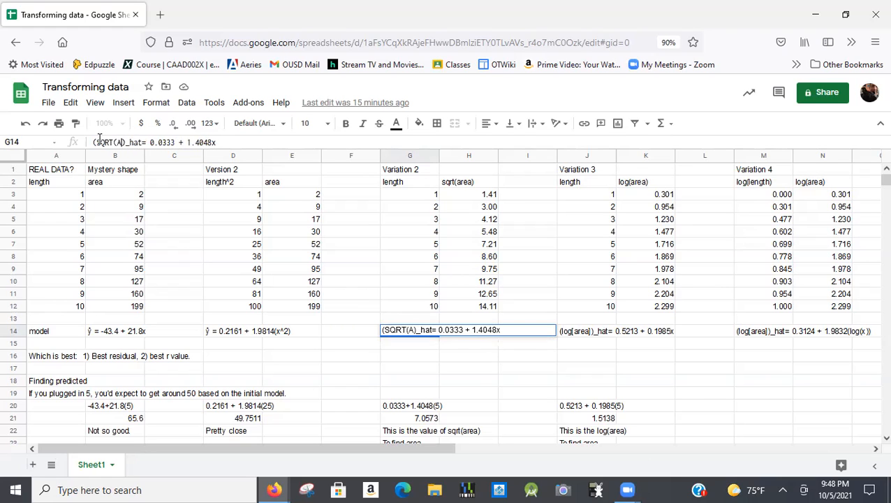
key(Return)
key(Up)
key(Right)
key(Left)
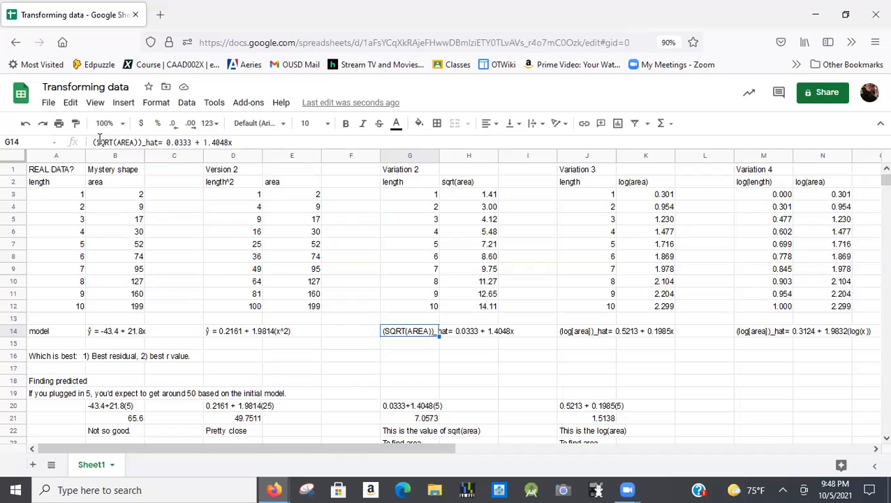
- Examine the sqrt(area) data in H12, the square-root model equation in G14, and its substitution of 5 in G20 and G21
key(Up)
key(Up)
key(Up)
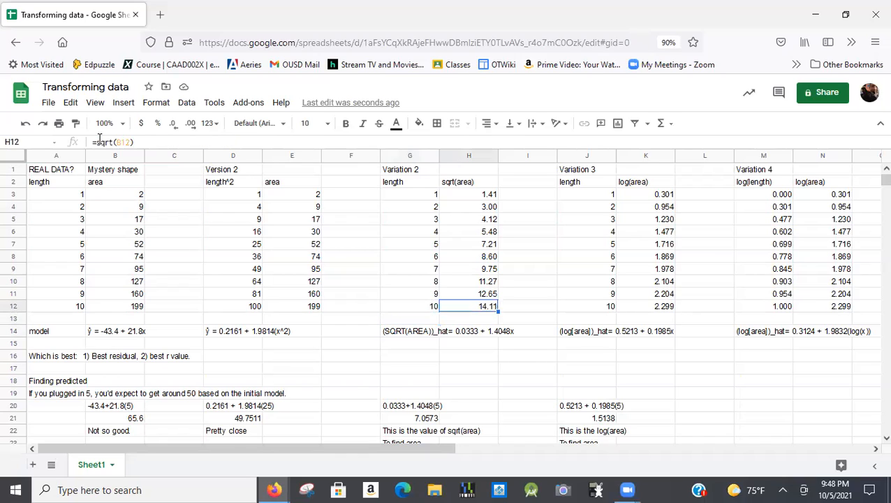
key(Down)
key(Down)
key(Down)
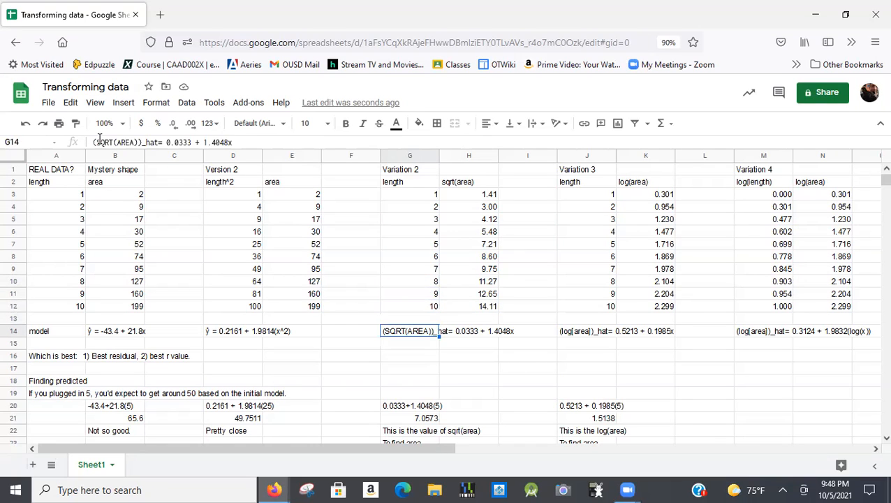
key(Down)
key(Down)
key(Down)
key(Down)
key(Down)
key(Down)
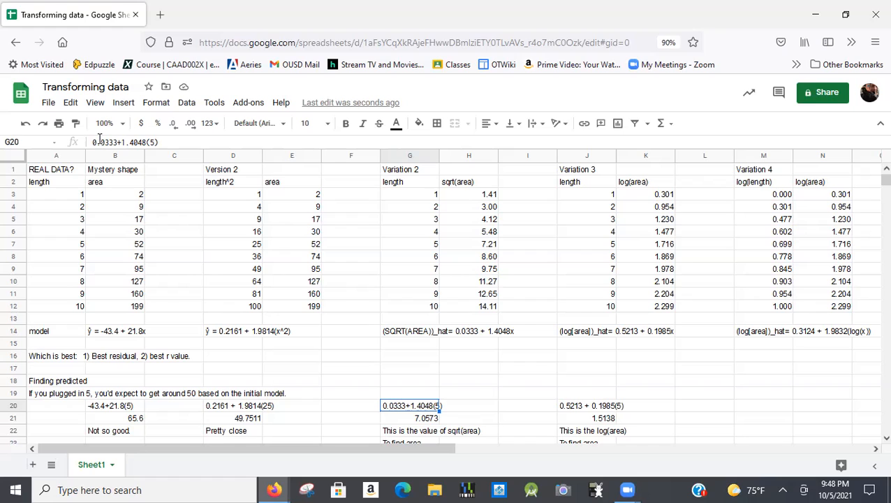
key(Down)
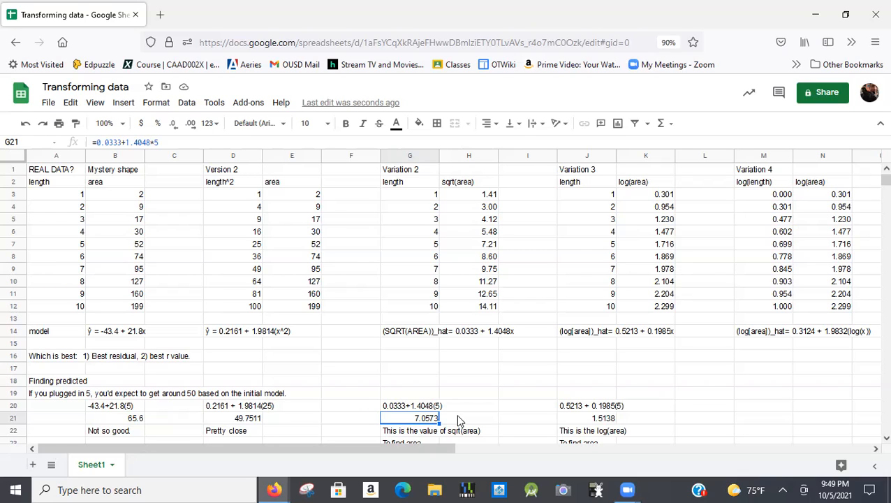
- Compare the computed square-root prediction in G21 with the sqrt(area) line in G24
key(Down)
key(Down)
key(Down)
key(Down)
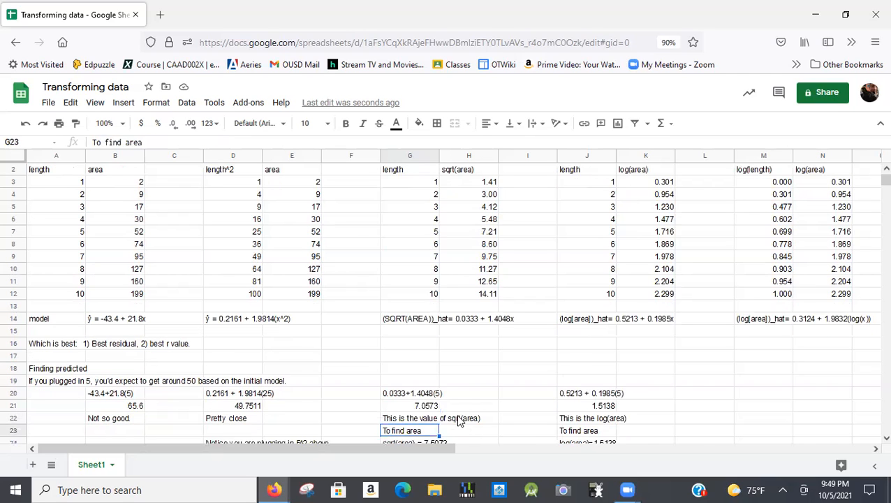
key(Up)
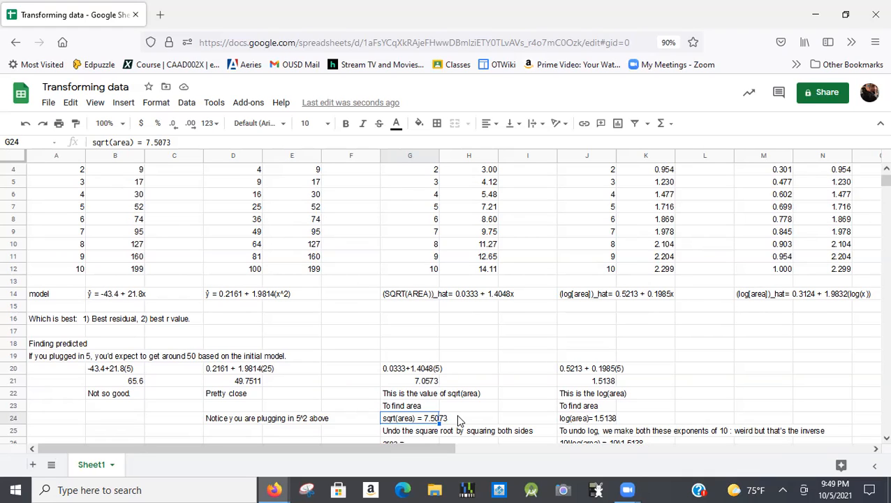
key(Up)
key(Up)
key(Up)
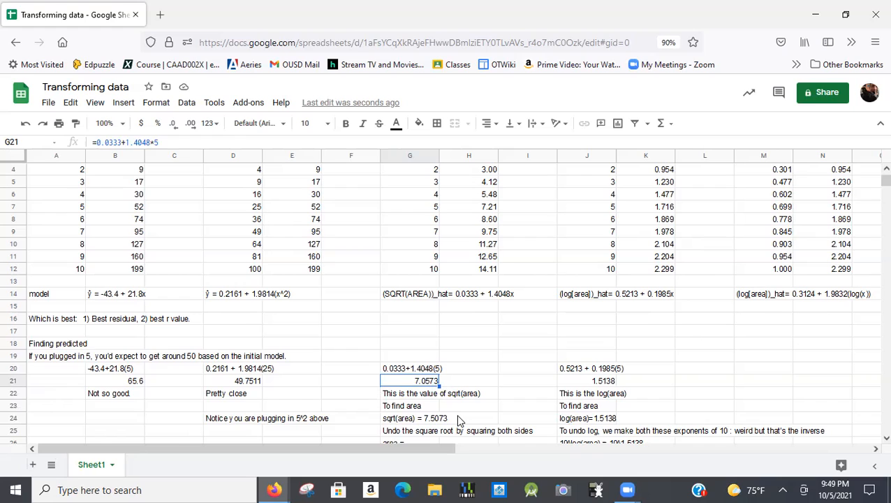
key(Down)
key(Down)
key(Down)
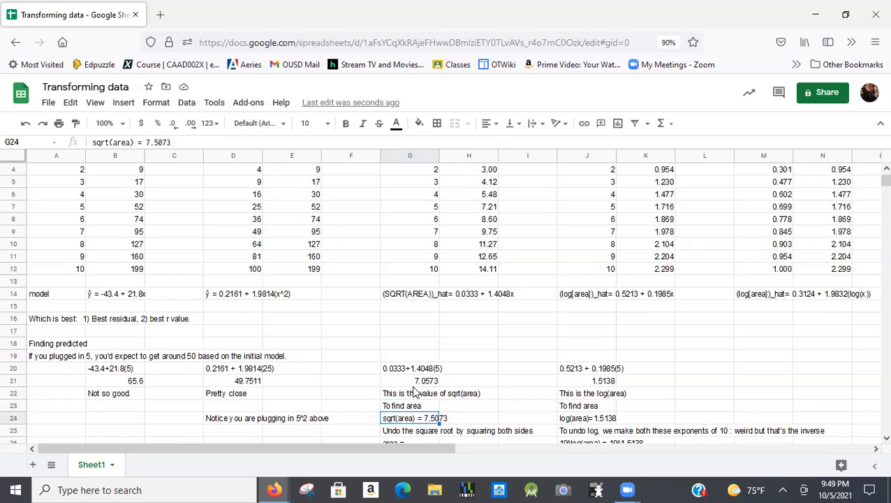
- Correct the text in G24 to read sqrt(area) = 7.053
click(159, 141)
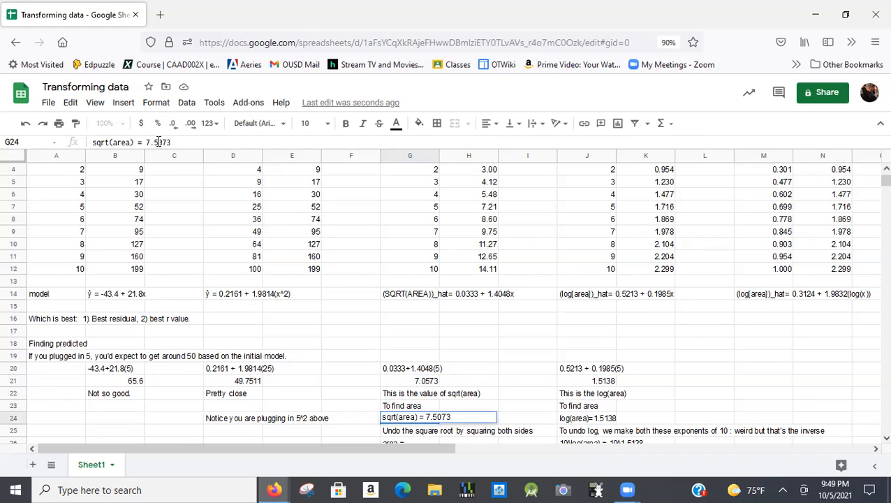
key(BackSpace)
text(0)
key(shift+Right)
key(shift+Right)
key(shift+Right)
text(53)
key(Return)
- Check G24 against the prediction in G21, then follow the squaring instruction in G25 to the area formula in G27
key(Up)
key(Up)
key(Up)
key(Up)
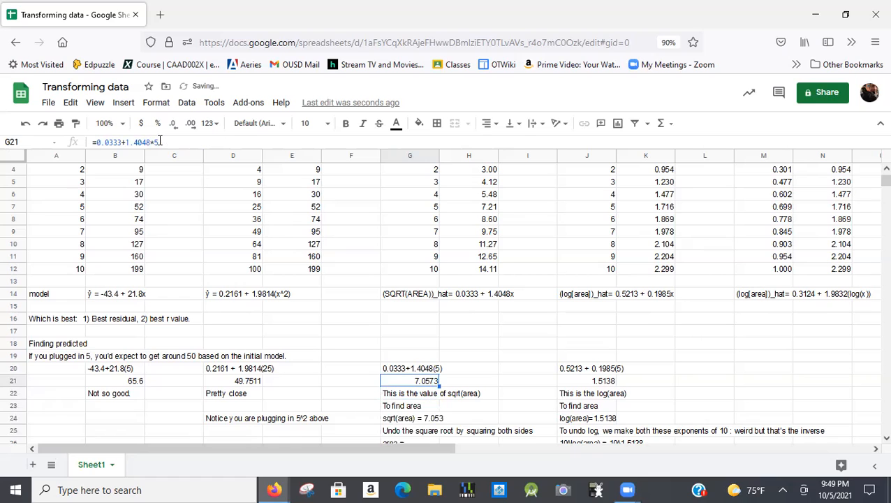
key(Down)
key(Down)
key(Down)
key(Down)
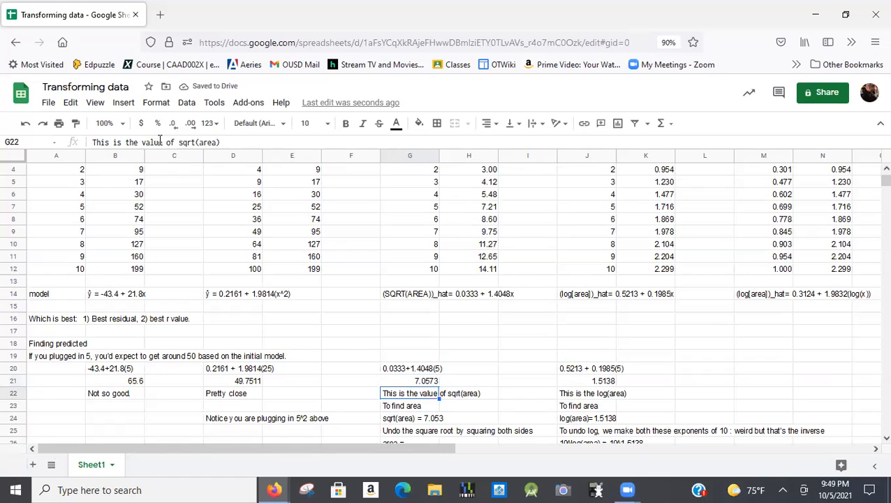
key(Up)
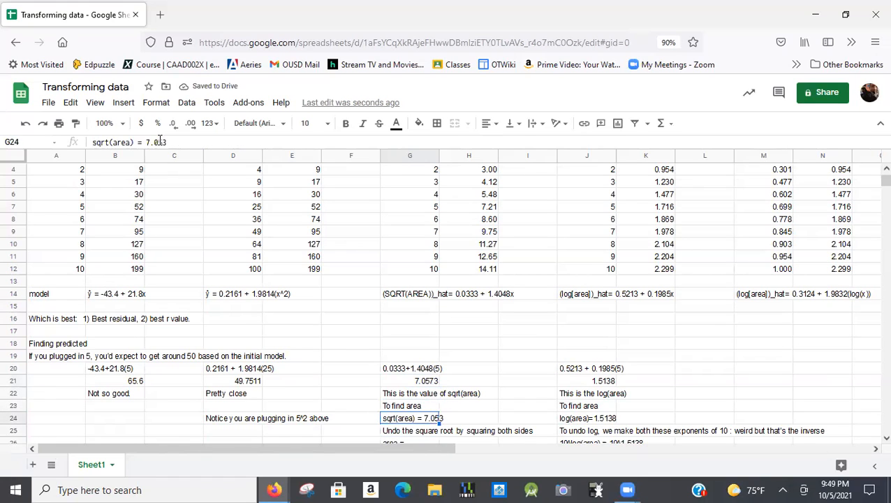
key(Down)
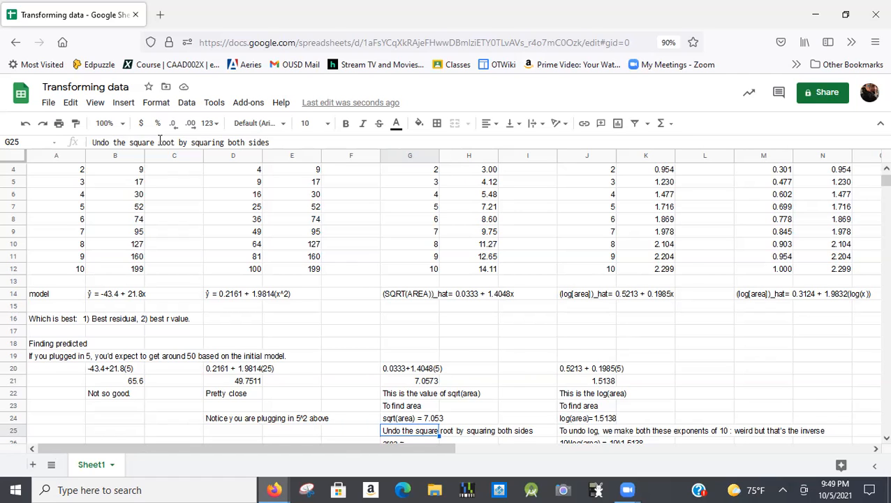
key(Down)
key(Down)
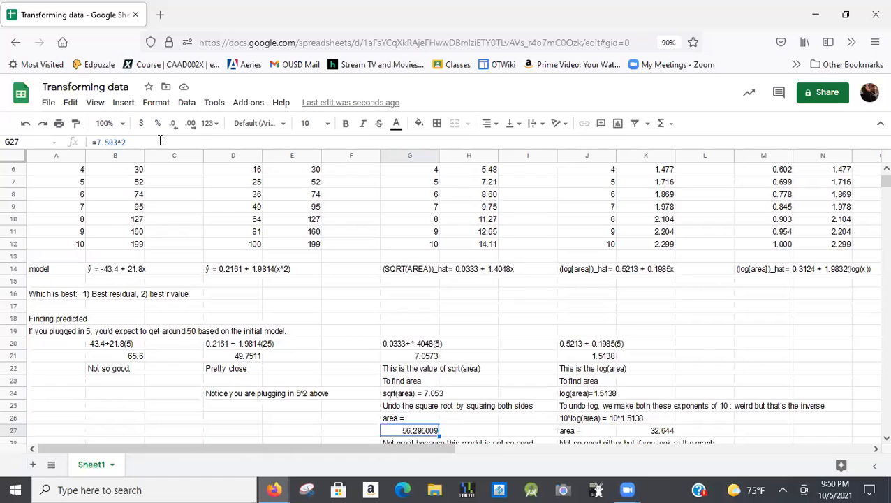
- Correct the area formula in G27 to =7.053^2
click(112, 142)
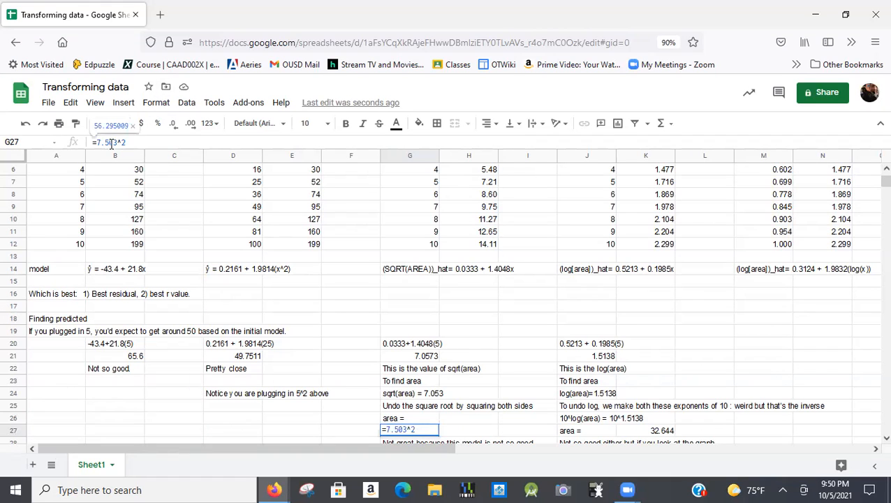
key(BackSpace)
key(BackSpace)
text(05)
key(Return)
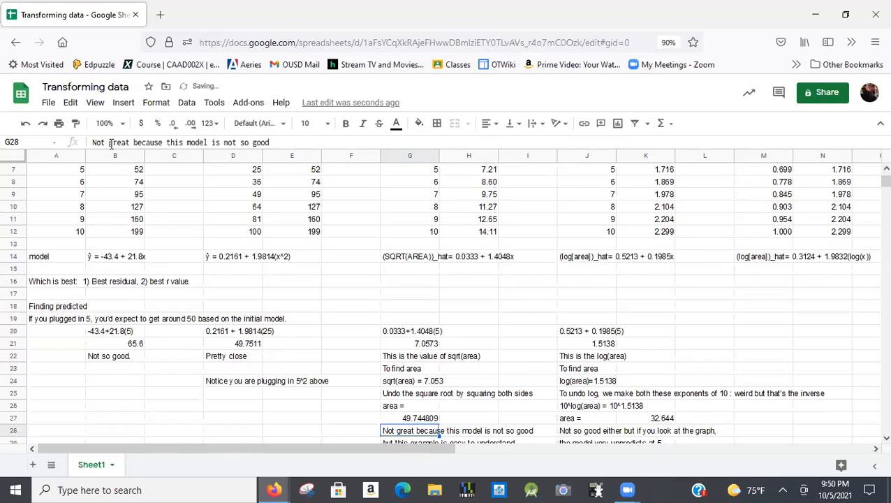
- Delete the two-line note in G28:G29 about the square-root model not being so good
key(Up)
key(Down)
key(Down)
key(Up)
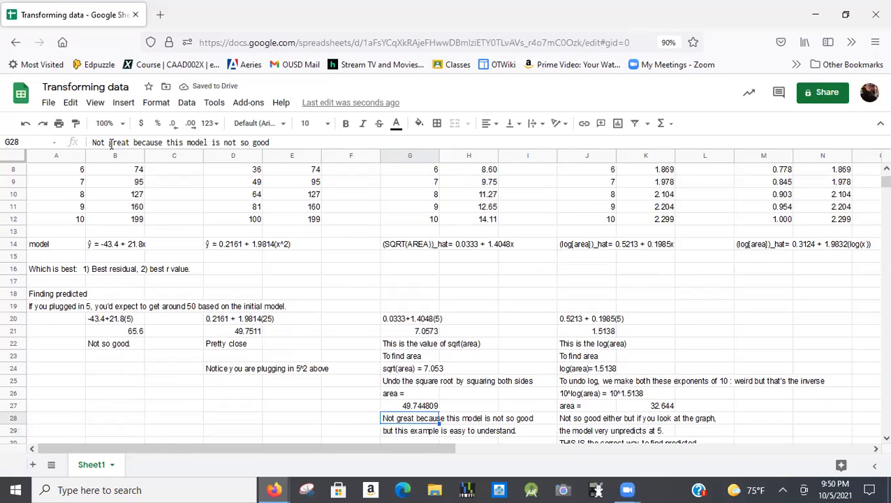
key(Up)
key(Up)
key(Down)
key(Down)
key(shift+Down)
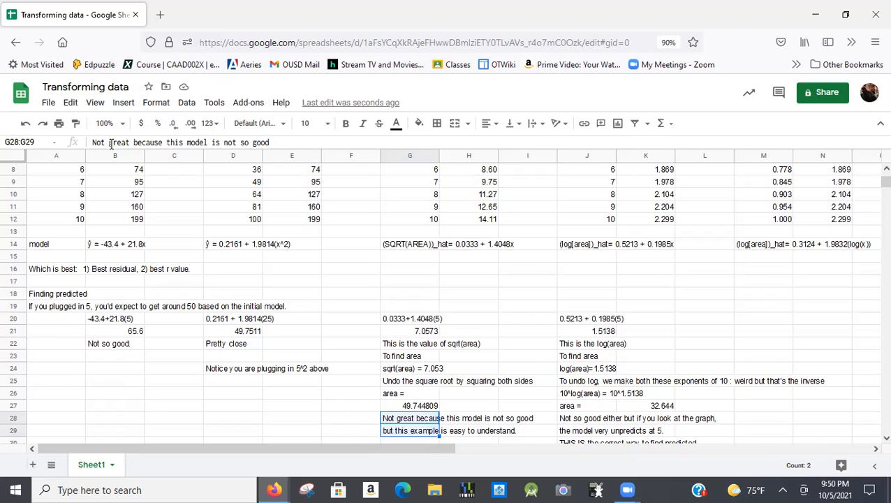
key(Delete)
key(Down)
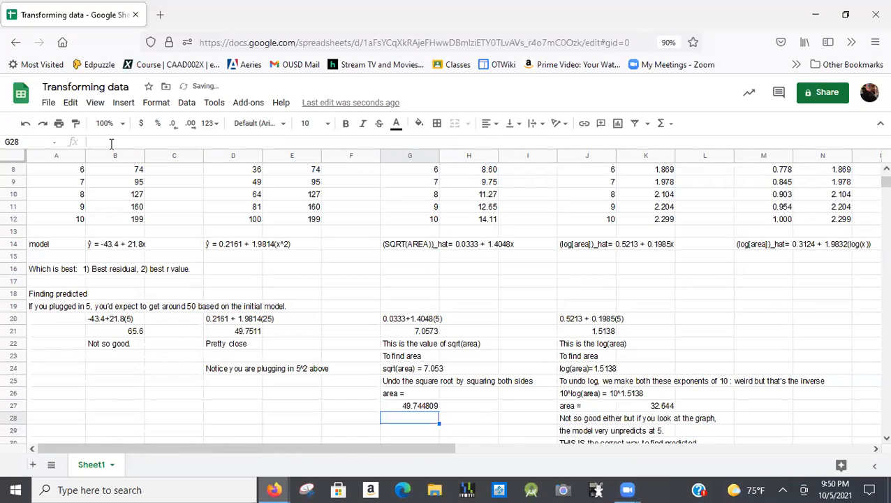
- Retrace the square-root prediction from the sqrt(area) line in G24 up to the model equation, highlighting G14:I14
key(Up)
key(Up)
key(Up)
key(Up)
key(Up)
key(Up)
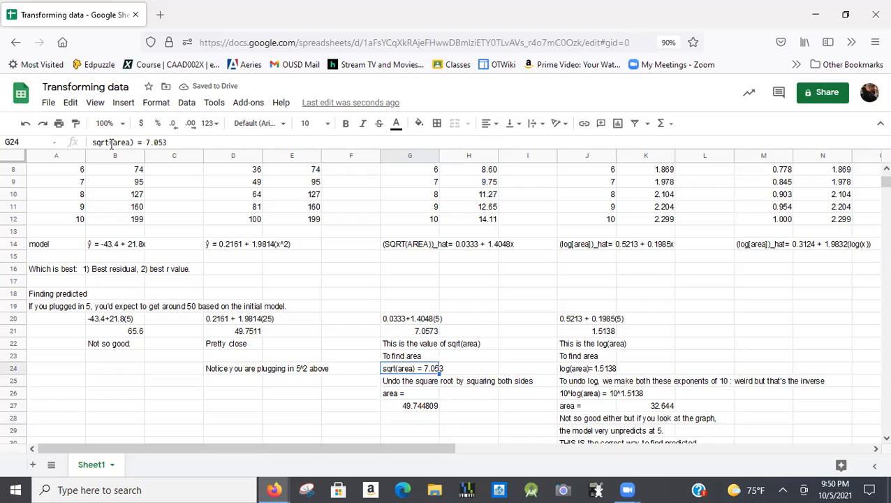
key(Up)
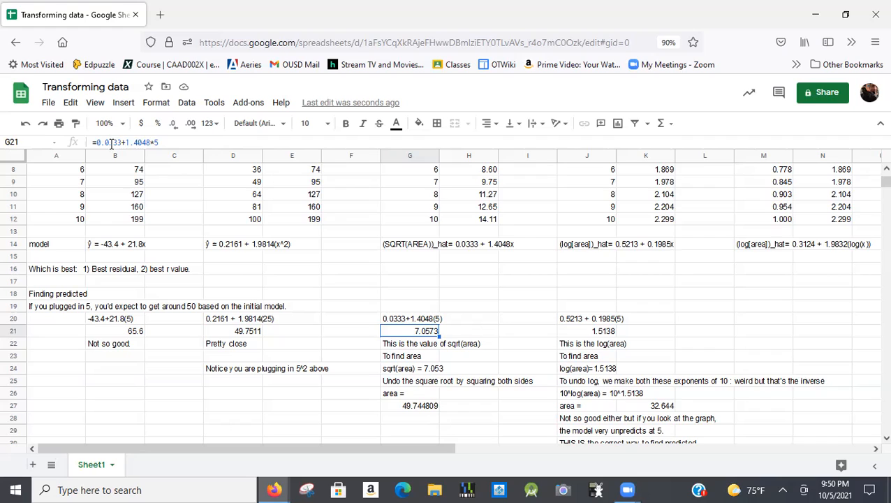
key(Up)
key(Up)
key(Up)
key(Up)
key(Up)
key(Up)
key(Up)
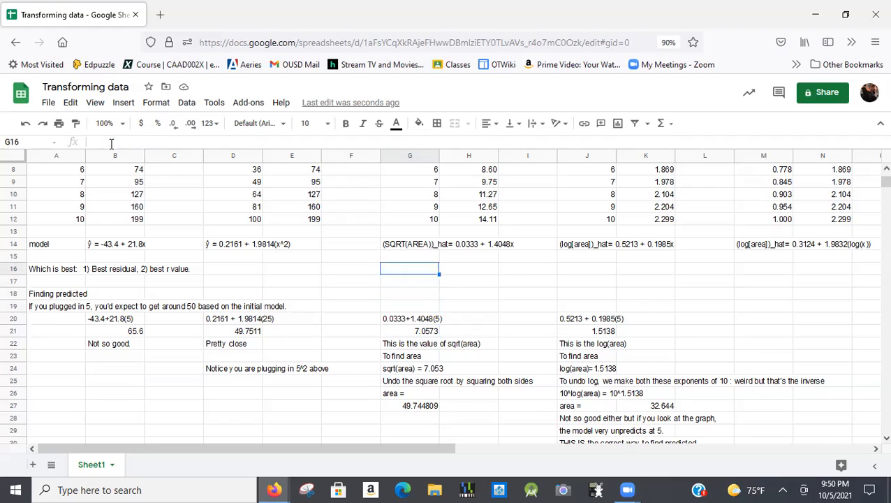
key(shift+Right)
key(shift+Right)
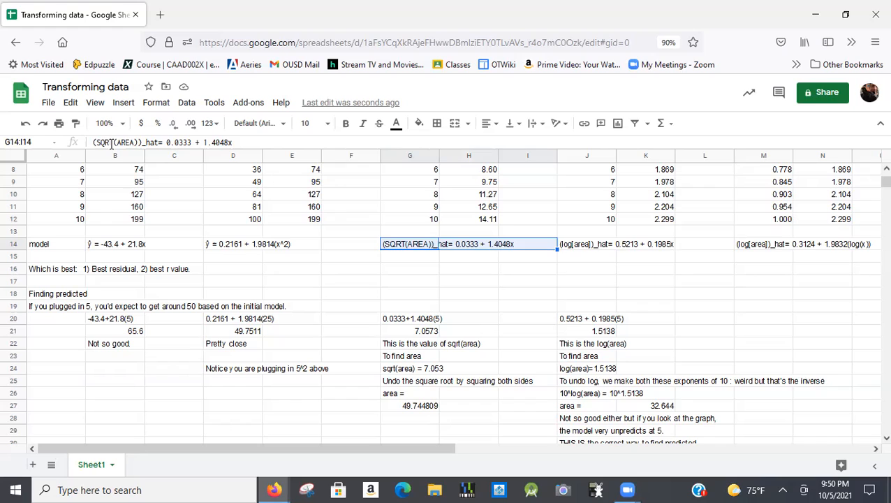
- Review the square-root model's result in G21 and the log(area) model's result in J21
key(Down)
key(Down)
key(Down)
key(Down)
key(Down)
key(Down)
key(Down)
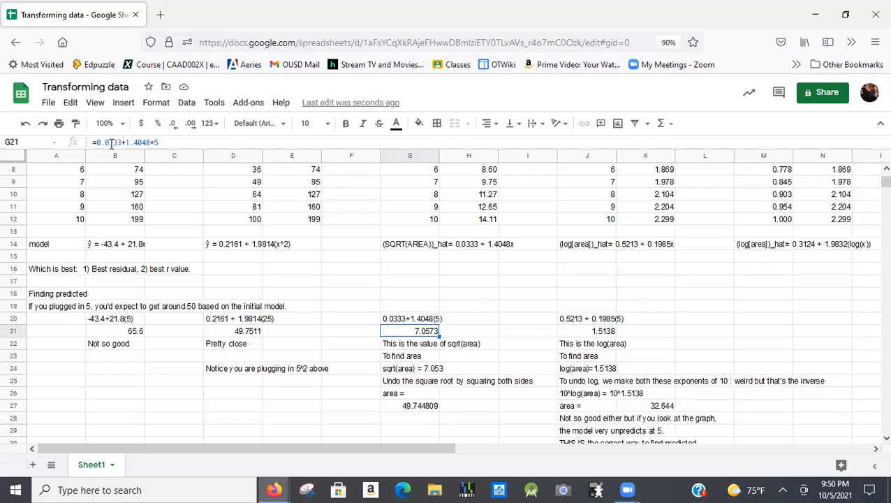
key(Right)
key(Right)
key(Right)
key(Right)
key(Left)
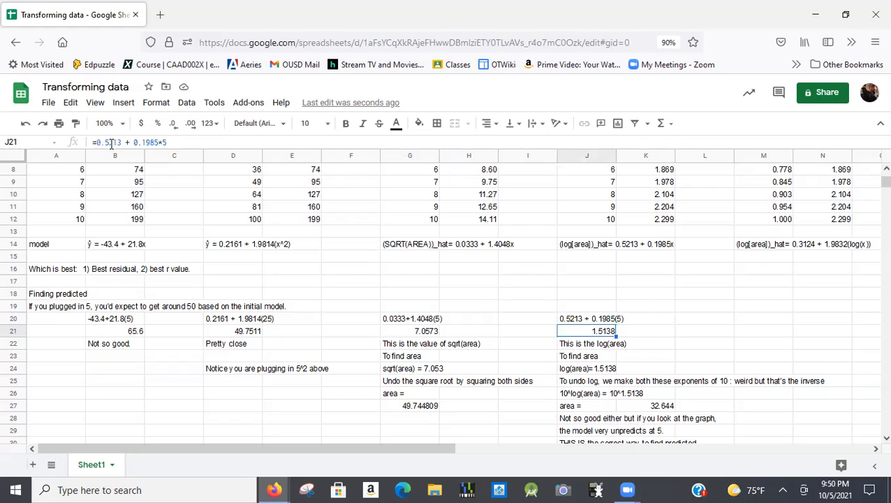
key(Right)
key(Left)
- Examine the log(area) model equation in J14, reading across row 14 and back to its start
key(Up)
key(Up)
key(Up)
key(Up)
key(Up)
key(Up)
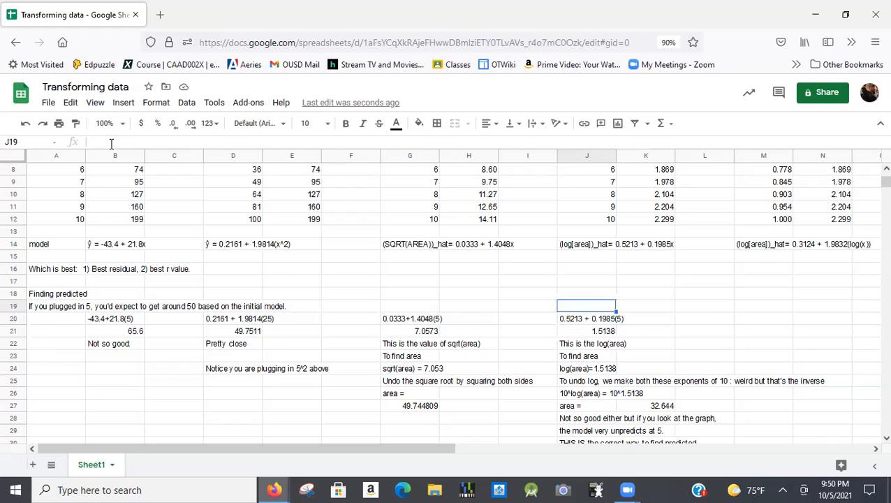
key(Up)
key(Right)
key(Right)
key(Right)
key(Right)
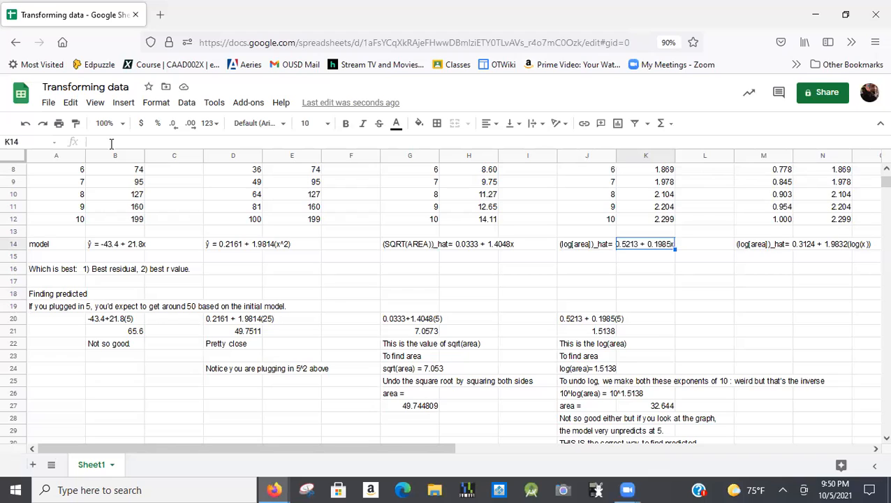
key(Right)
key(Left)
key(Left)
key(Left)
key(Left)
key(Left)
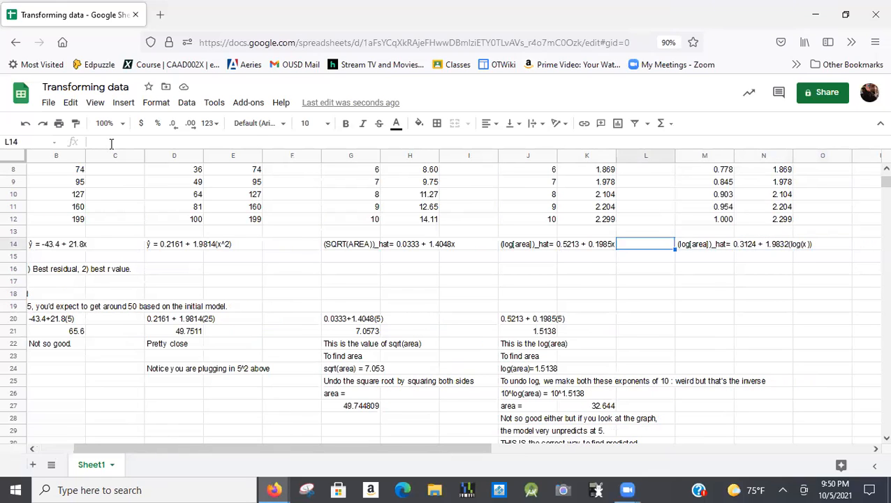
key(Right)
key(Left)
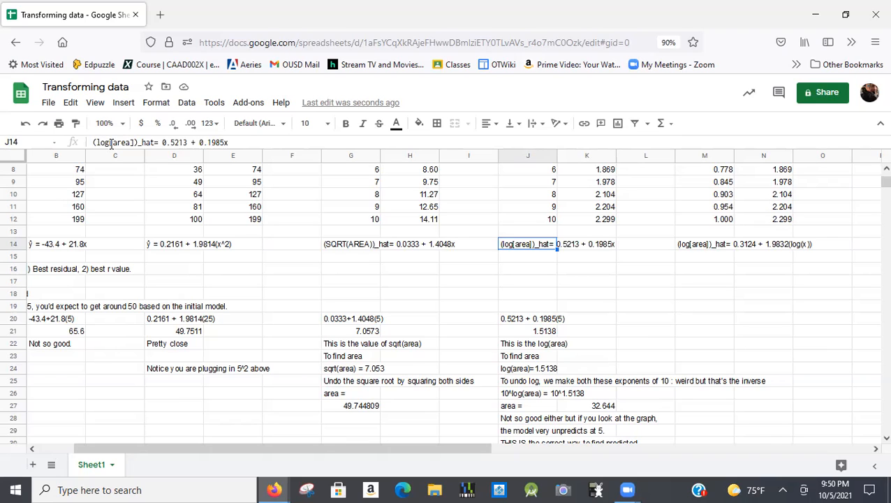
- Switch to the Two Quantitative Variables applet and examine the log(area) scatterplot and regression line near length 5
key(alt+Tab)
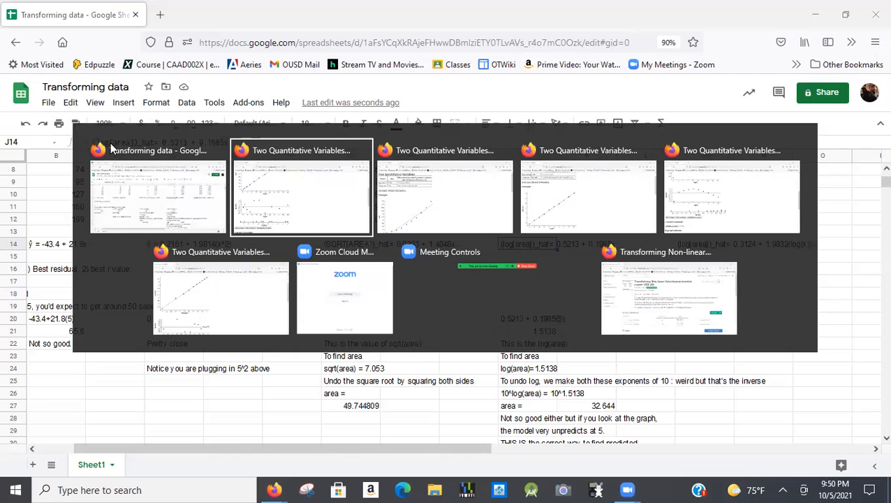
key(alt+Tab)
key(alt+Tab)
key(alt+Tab)
scroll(111, 144, up, 5)
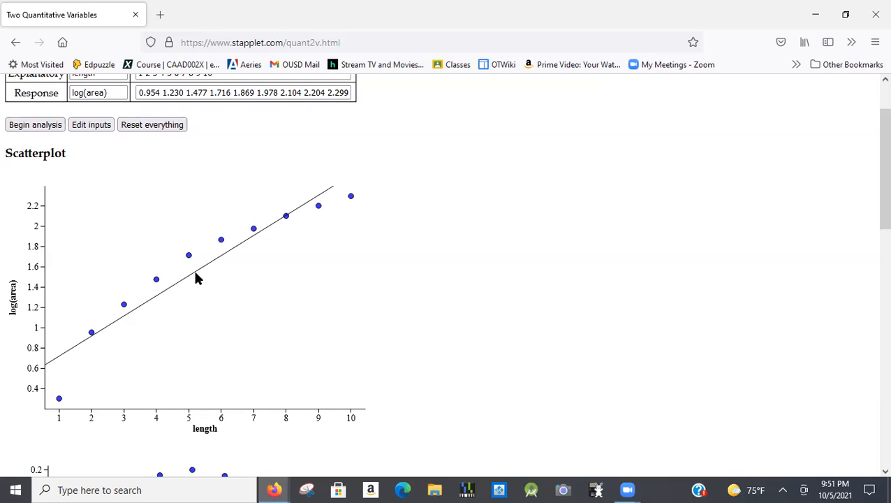
mouse_move(189, 256)
- Switch back to the Transforming data spreadsheet and revisit the log(area) model equation in J14
key(alt+Tab)
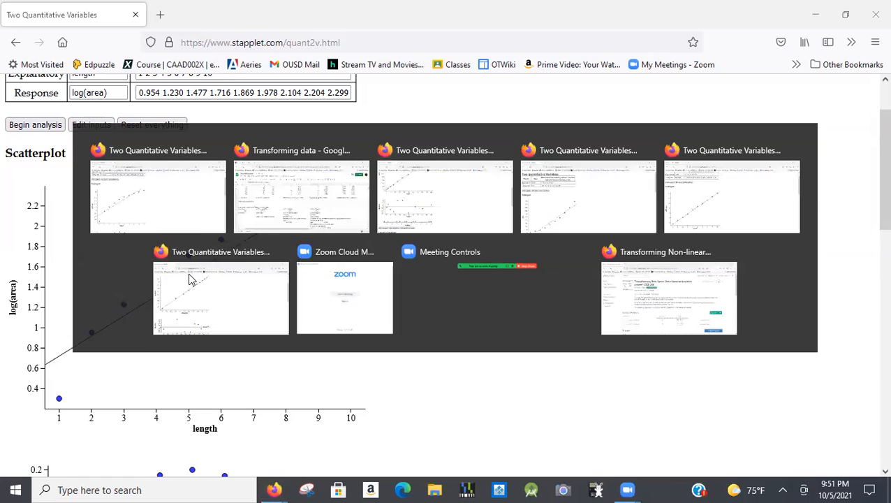
key(Down)
key(Down)
key(Down)
key(Down)
key(Down)
key(Down)
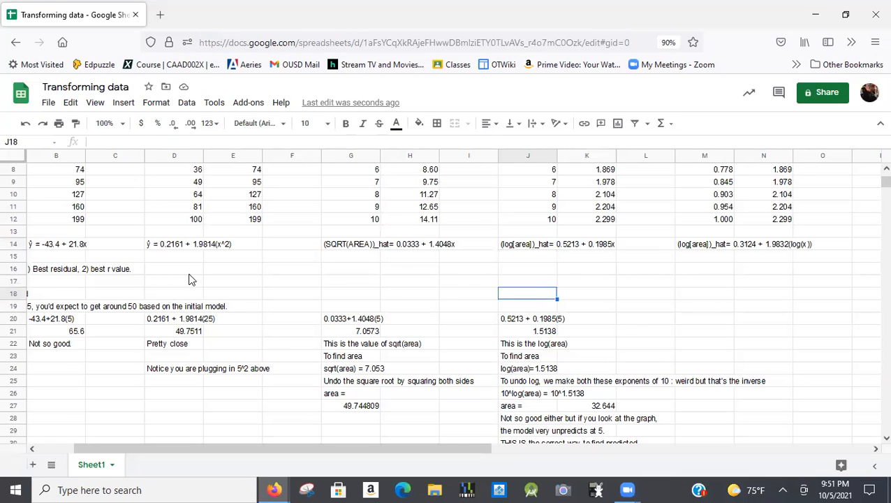
key(Up)
key(Up)
key(Up)
key(Up)
key(Up)
key(Up)
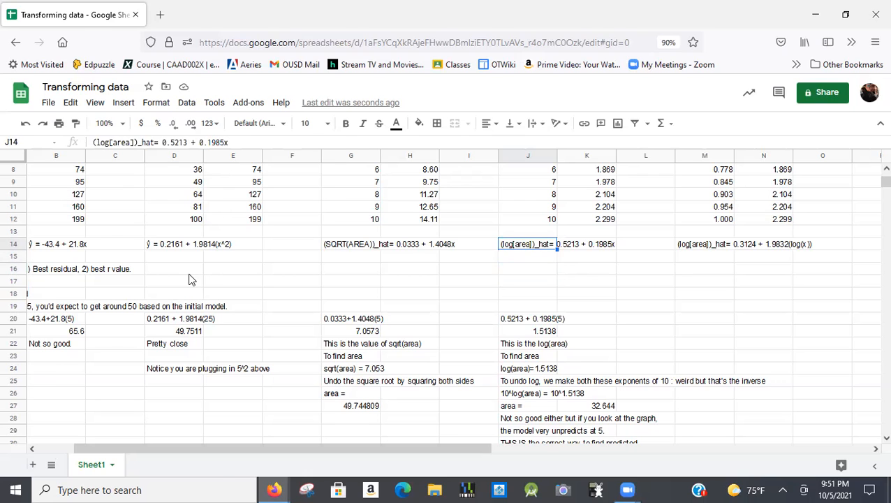
- Switch to the Two Quantitative Variables applet and examine the log(area) model's residual plot and correlation
key(alt+Tab)
scroll(188, 280, down, 5)
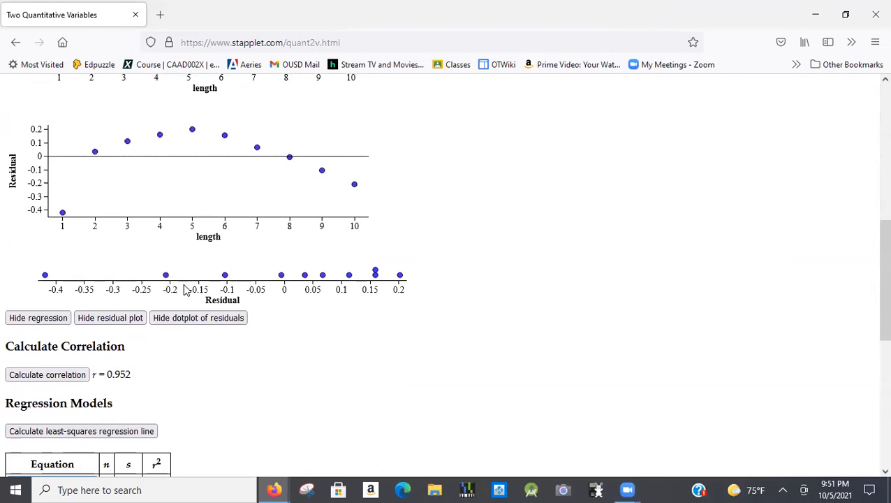
- Check the log(area) regression equation, then switch back to the Transforming data spreadsheet and examine the length 5 prediction in J21
scroll(186, 289, down, 3)
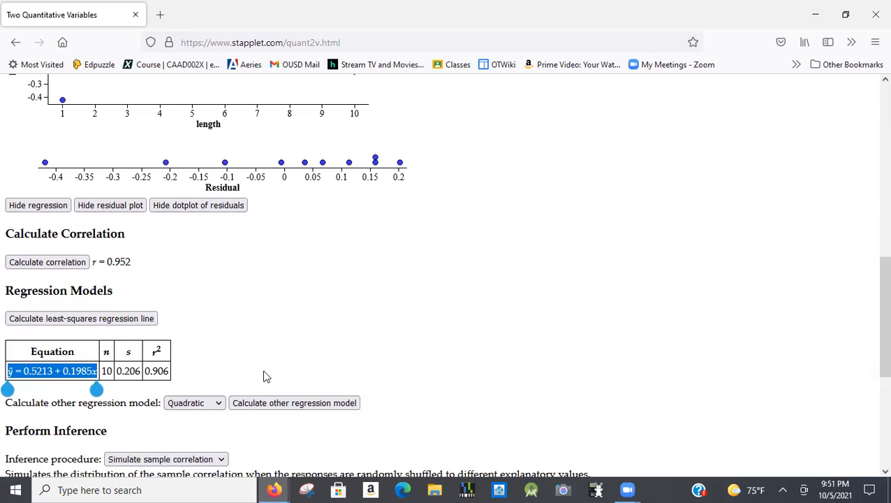
key(alt+Tab)
key(Down)
key(Down)
key(Down)
key(Down)
key(Down)
key(Down)
key(Down)
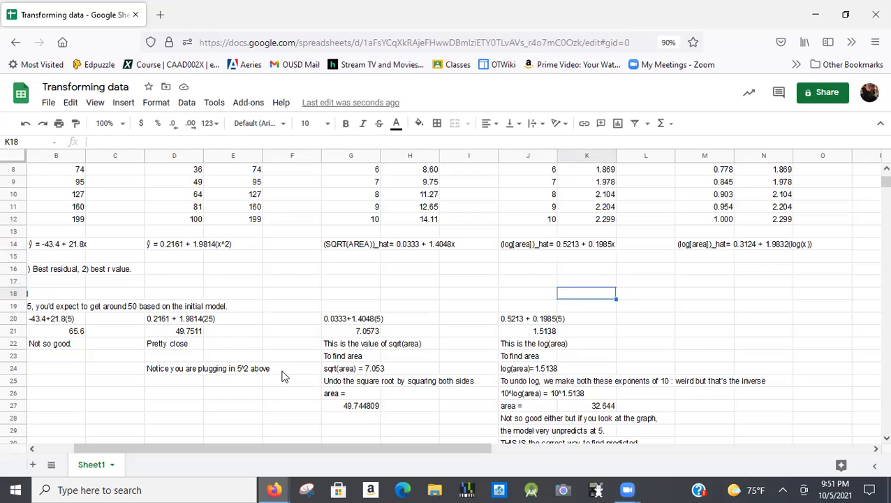
key(Left)
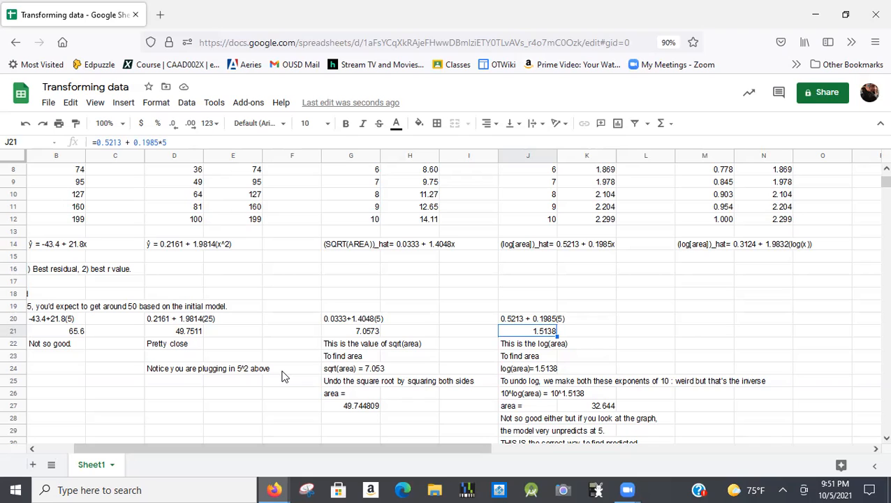
- Read through the steps for undoing the log in J22 to J26, ending at the powers-of-10 equation
key(Down)
key(Up)
key(Down)
key(Down)
key(Down)
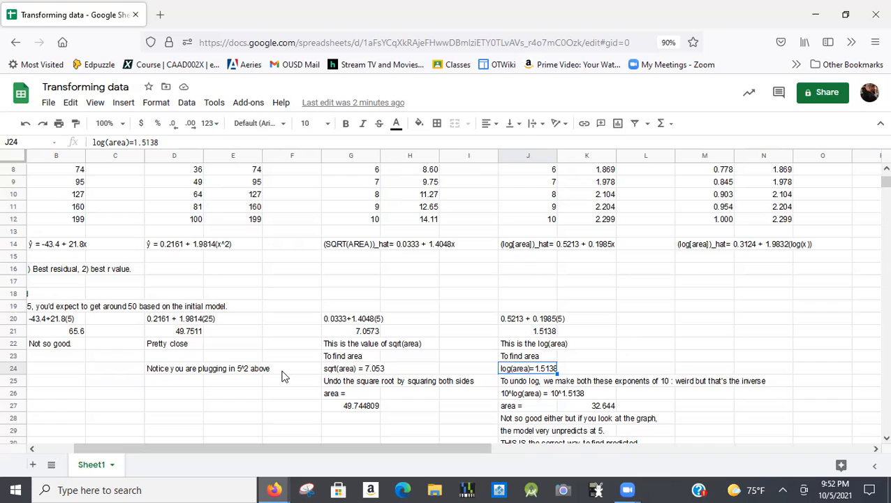
key(Down)
key(Down)
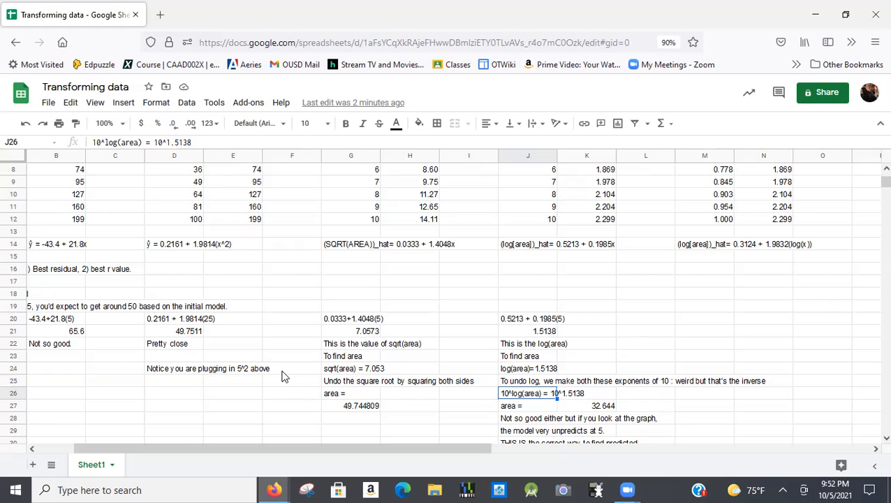
- Compare the log back-transformation with the square-root back-transformation worked out in column G
key(Down)
key(Left)
key(Left)
key(Left)
key(Up)
key(Up)
key(Up)
key(Down)
key(Down)
key(Right)
key(Right)
key(Right)
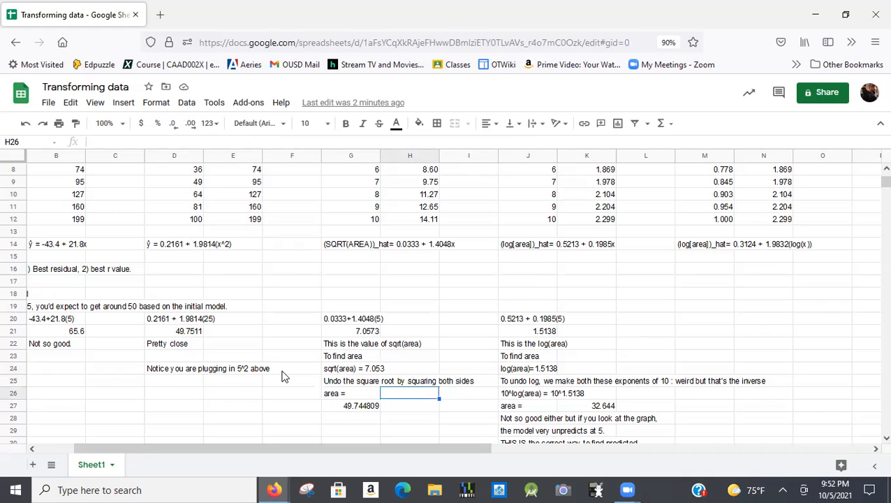
- Examine the predicted area formula in K27 beside its label in J27
key(Down)
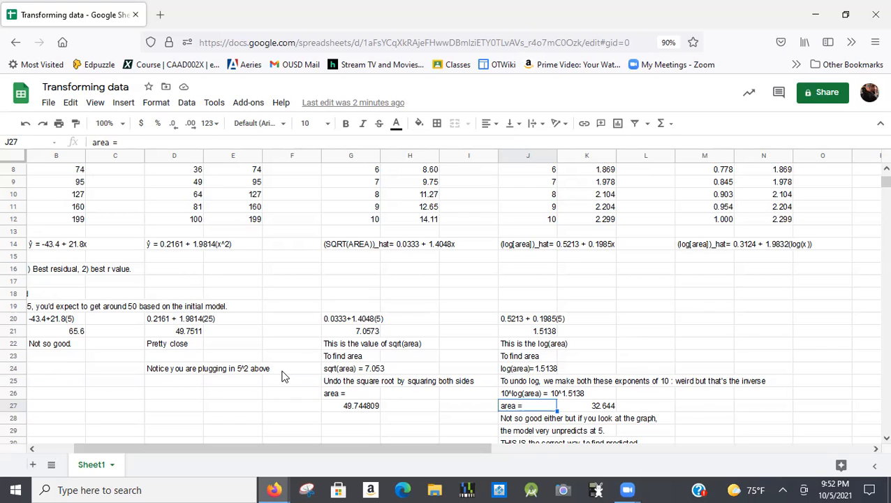
key(Right)
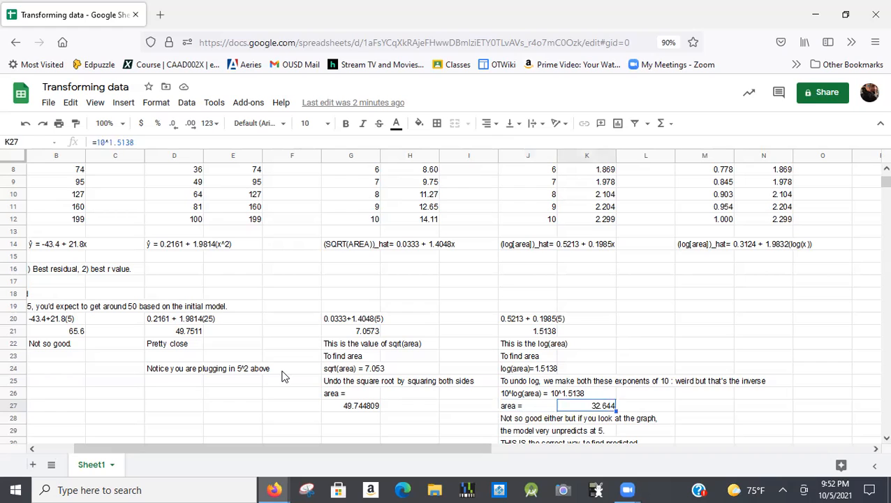
key(Left)
key(Right)
key(Left)
- Retrace the log(area) prediction for length 5 from J21 down to the comment in J28
key(Up)
key(Up)
key(Up)
key(Up)
key(Up)
key(Up)
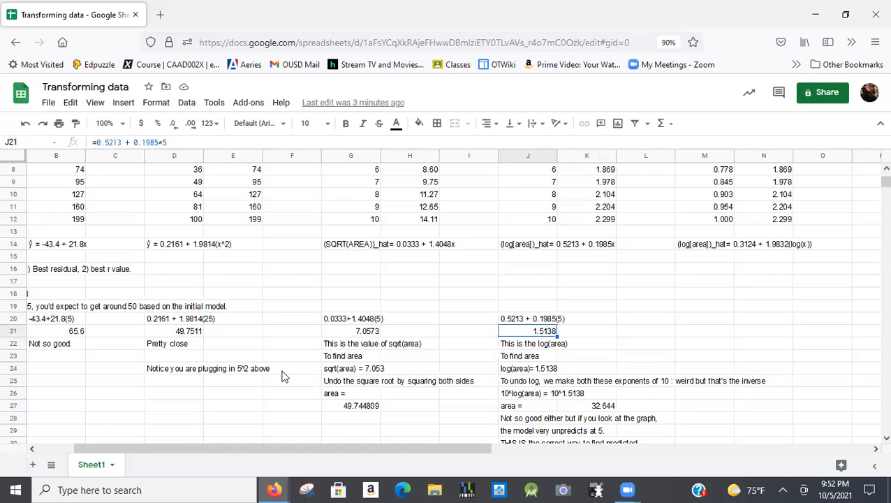
key(Down)
key(Down)
key(Down)
key(Down)
key(Down)
key(Down)
key(Down)
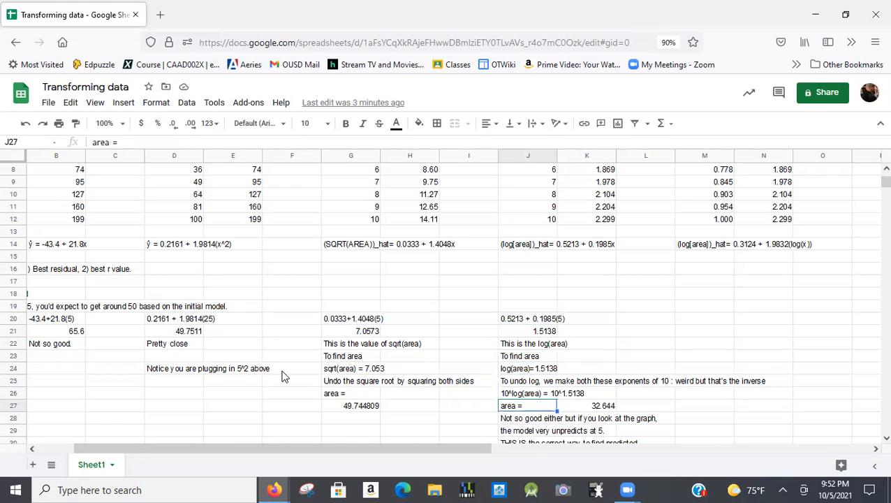
- Switch to the Two Quantitative Variables applet and compare the length 5 point with the log(area) regression line
key(alt+Tab)
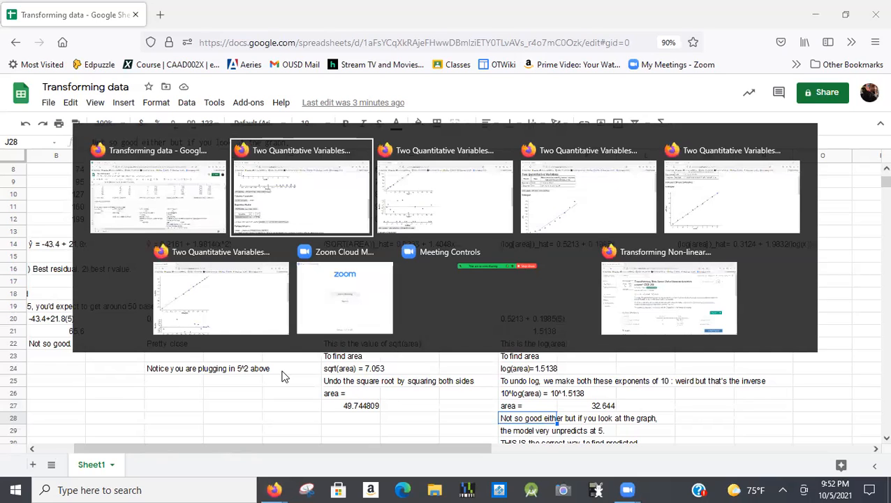
scroll(283, 377, up, 10)
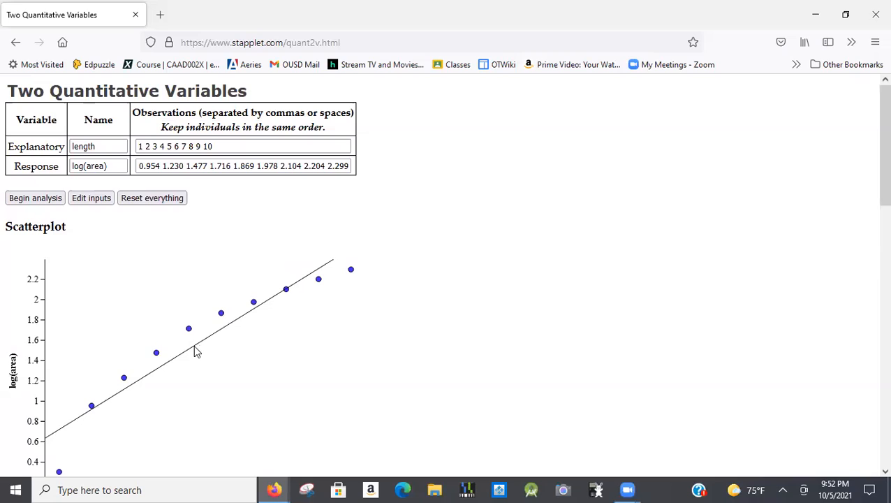
scroll(195, 344, down, 2)
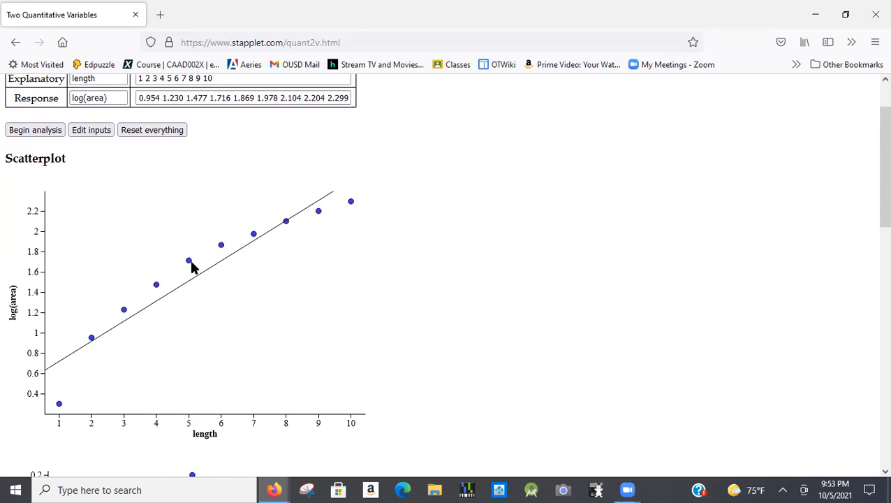
mouse_move(191, 266)
- Glance at the Transforming data spreadsheet, then return to the applet and inspect the length 8 point on the scatterplot
key(alt+Tab)
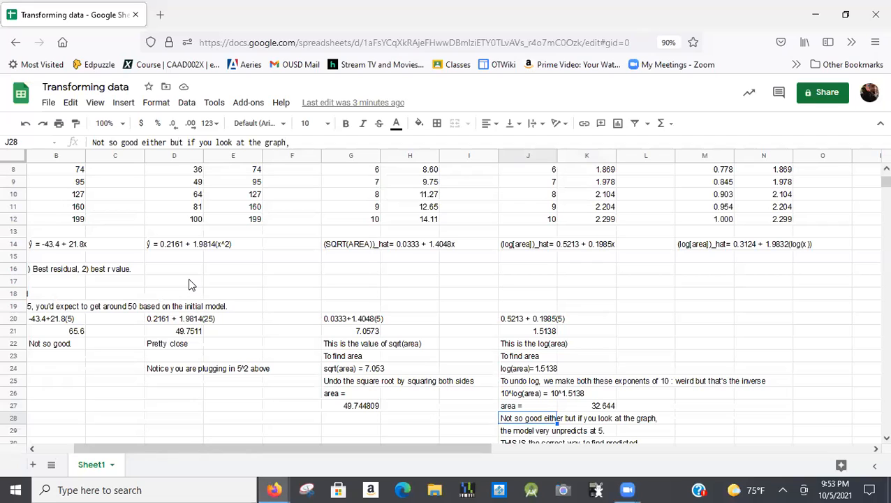
key(alt+Tab)
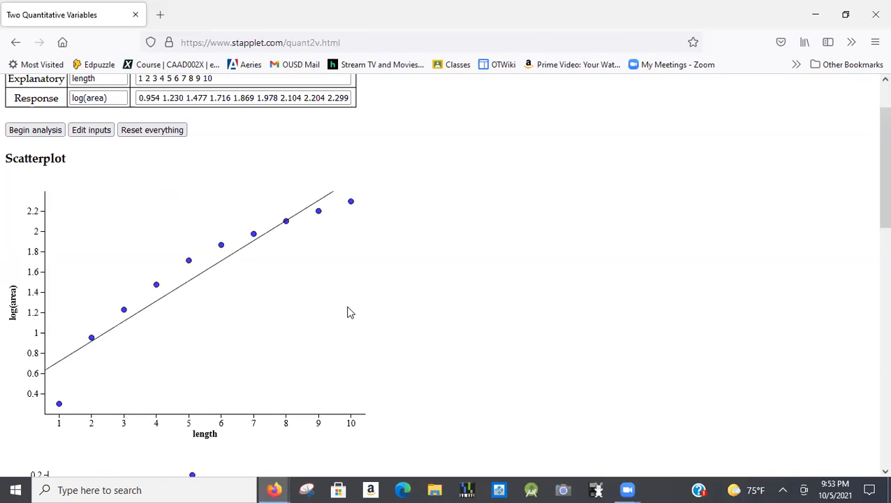
mouse_move(288, 228)
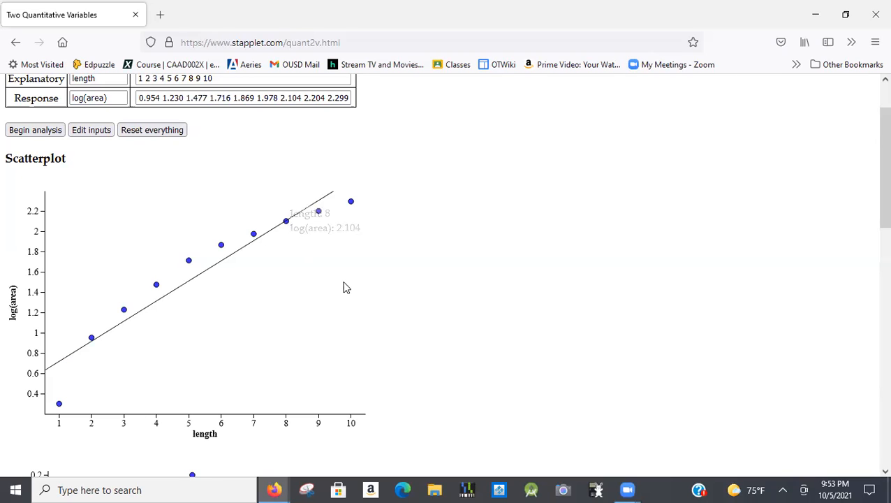
- Switch back to the Transforming data spreadsheet and look up length 8 and its original area in row 10
key(alt+Tab)
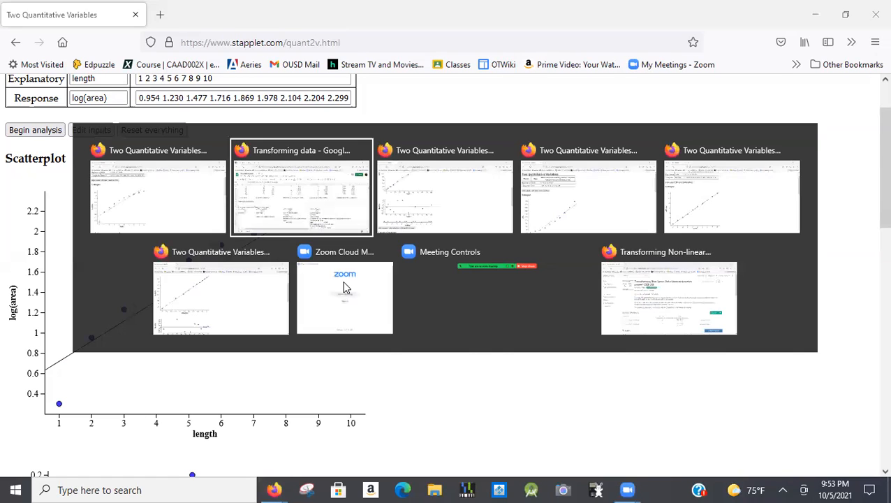
key(Left)
key(Left)
key(Left)
key(Left)
key(Left)
key(Left)
key(Left)
key(Left)
key(Up)
key(Up)
key(Up)
key(Up)
key(Up)
key(Up)
key(Up)
key(Up)
key(Up)
key(Up)
key(Up)
key(Up)
key(Up)
key(Up)
key(Up)
key(Up)
key(Up)
key(Up)
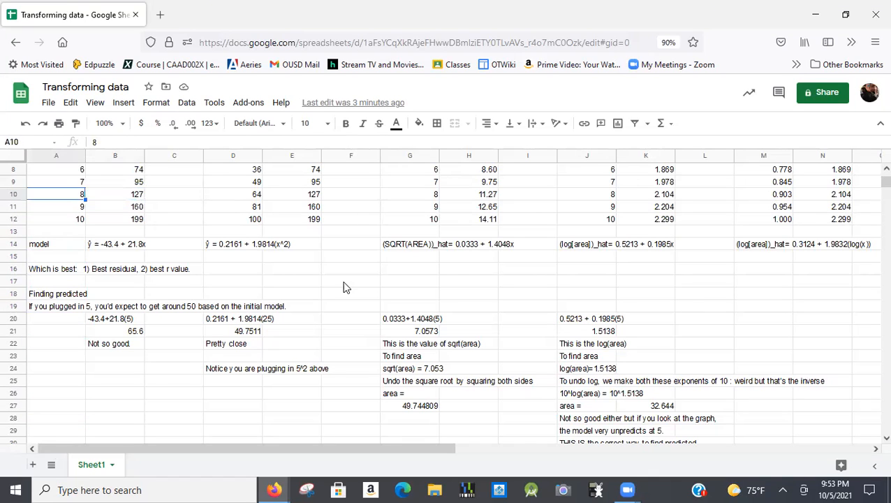
key(Right)
key(Left)
key(Right)
key(Down)
key(Up)
key(Left)
- Read down column J from J26 to the worked prediction for length 8 in J34
click(595, 396)
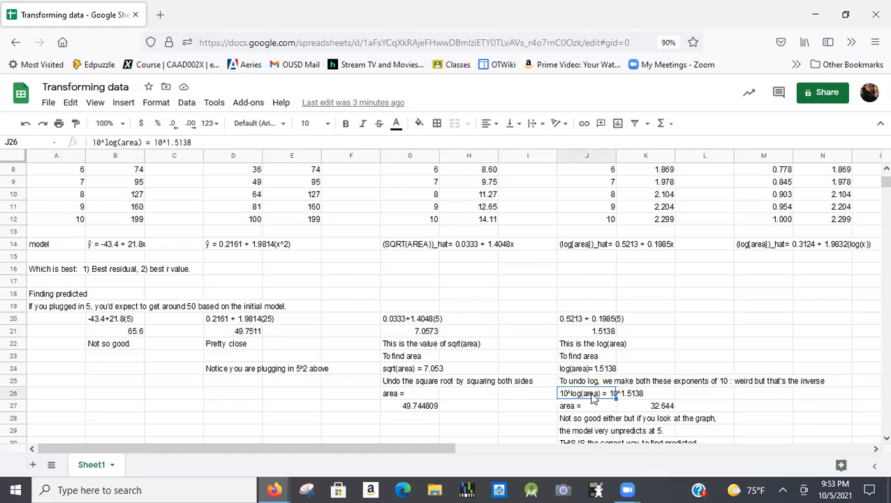
key(Down)
key(Down)
key(Down)
key(Down)
key(Down)
key(Down)
key(Down)
key(Down)
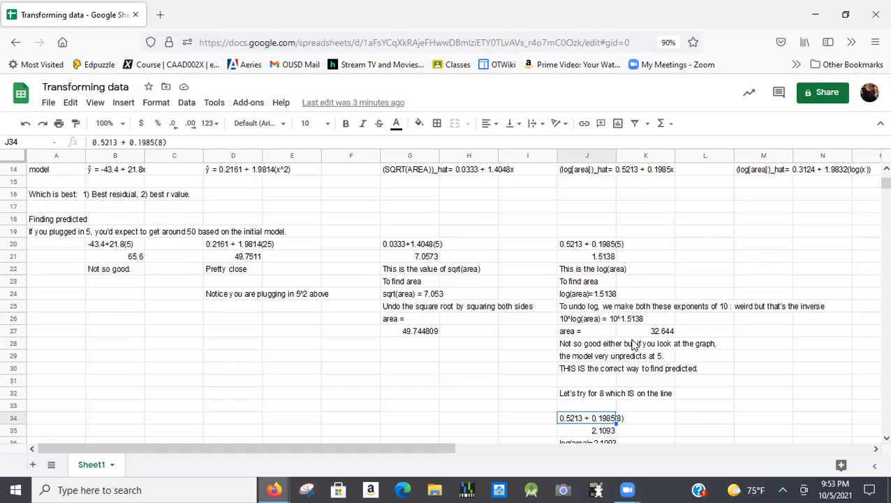
- Examine the length 8 prediction from the log(area) value in J35 through the inverse step to the area in K38
key(Down)
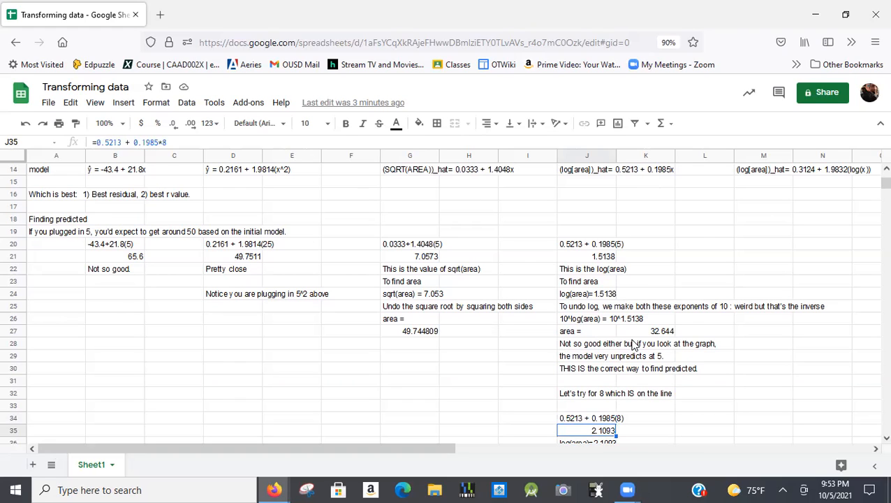
key(Down)
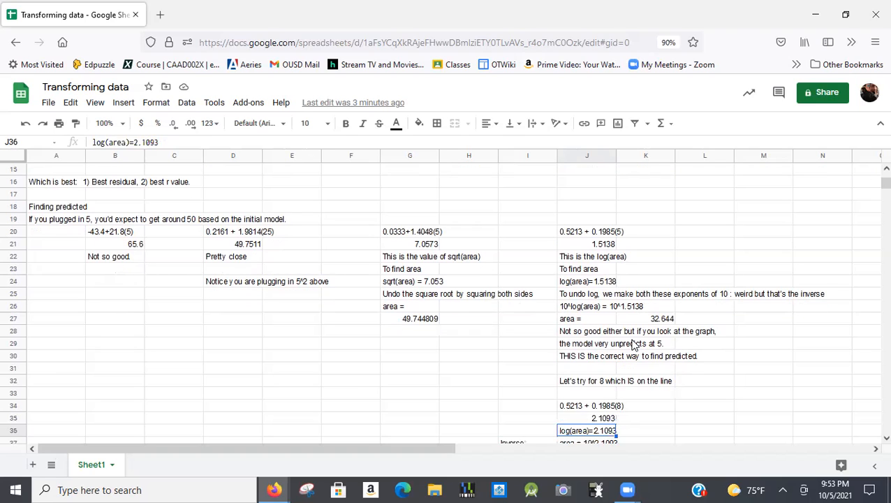
key(Up)
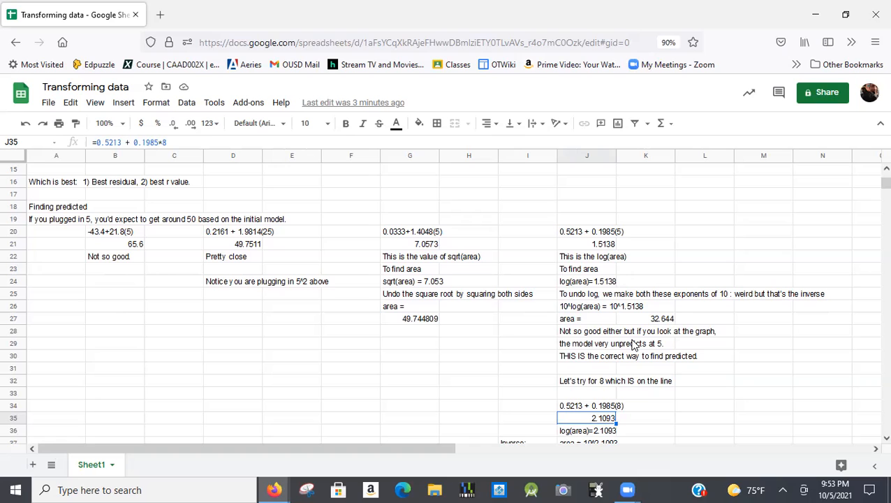
key(Down)
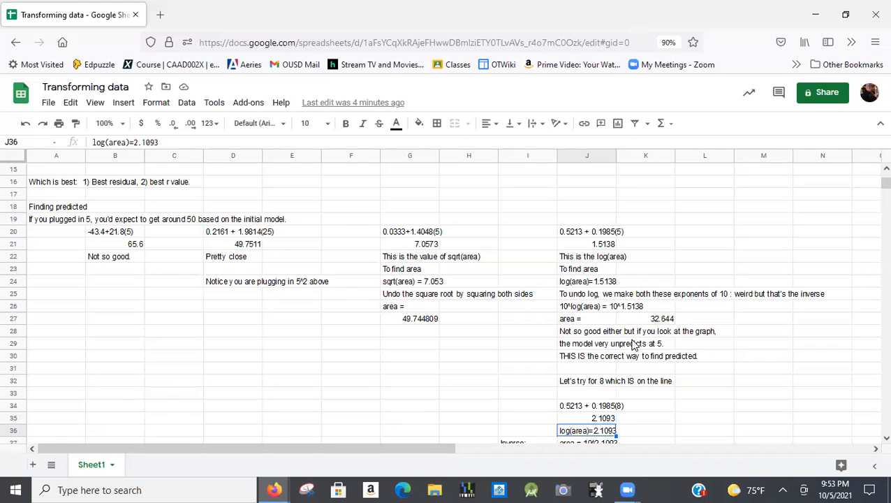
key(Down)
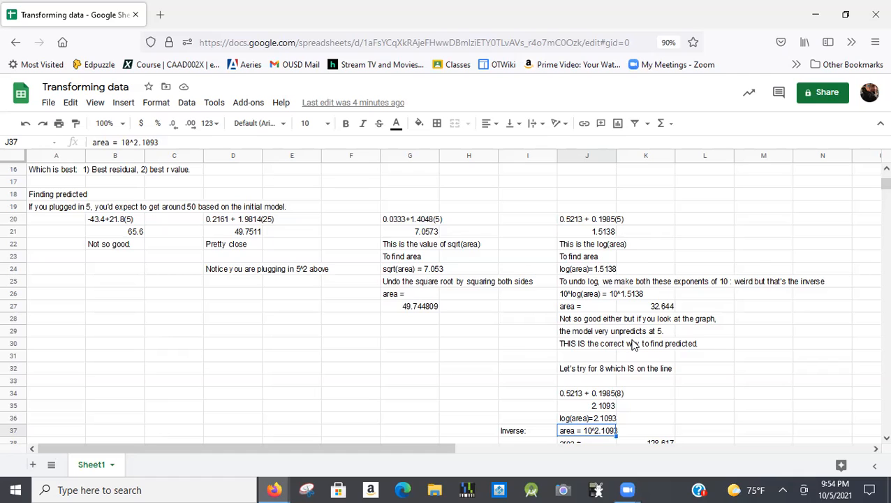
key(Down)
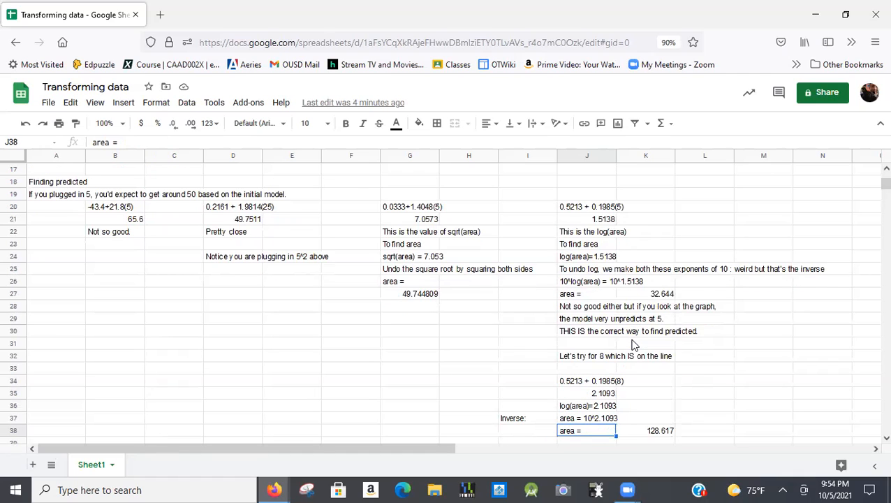
key(Right)
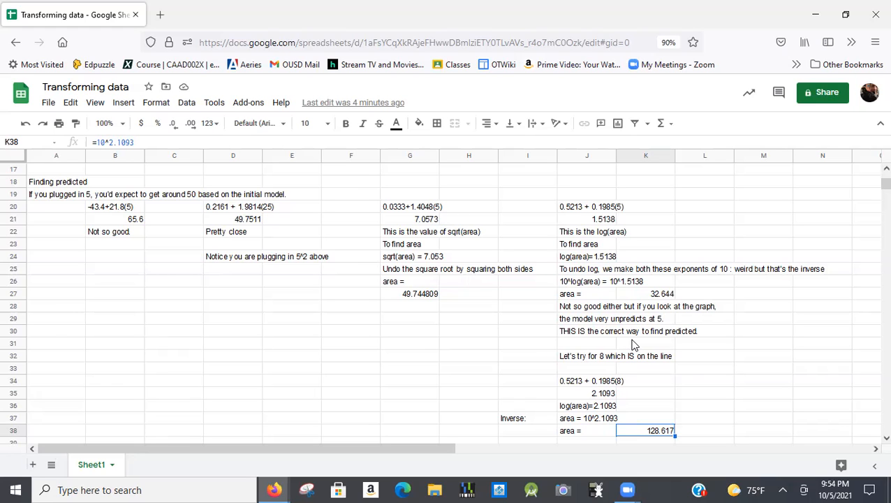
- Revisit the log(area) scatterplot in the applet, then return to the spreadsheet and go to the first original length in A3
key(alt+Tab)
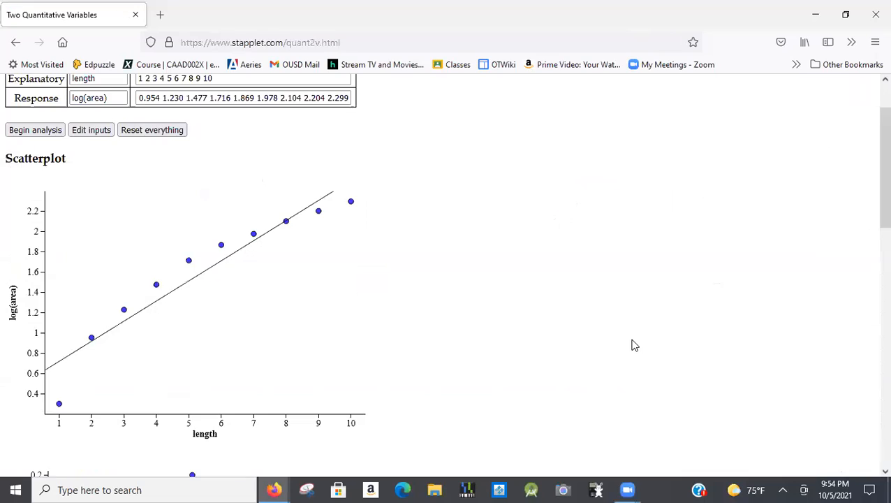
key(alt+Tab)
key(Left)
key(Left)
key(Left)
key(Left)
key(Left)
key(Left)
key(Left)
key(Left)
key(Left)
key(Left)
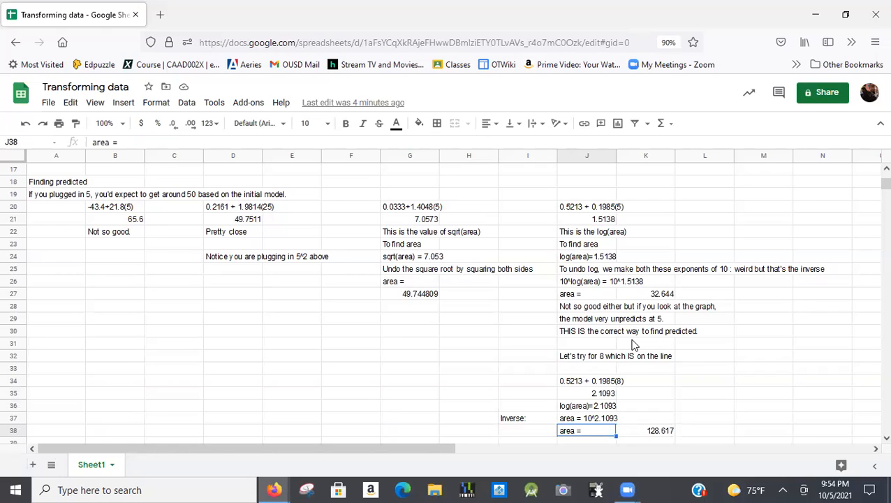
key(Up)
key(Up)
key(Up)
key(Up)
key(Up)
key(Up)
key(Up)
key(Up)
key(Up)
key(Up)
key(Up)
key(Up)
key(Up)
key(Up)
key(Up)
key(Up)
key(Up)
key(Up)
key(Up)
key(Up)
key(Up)
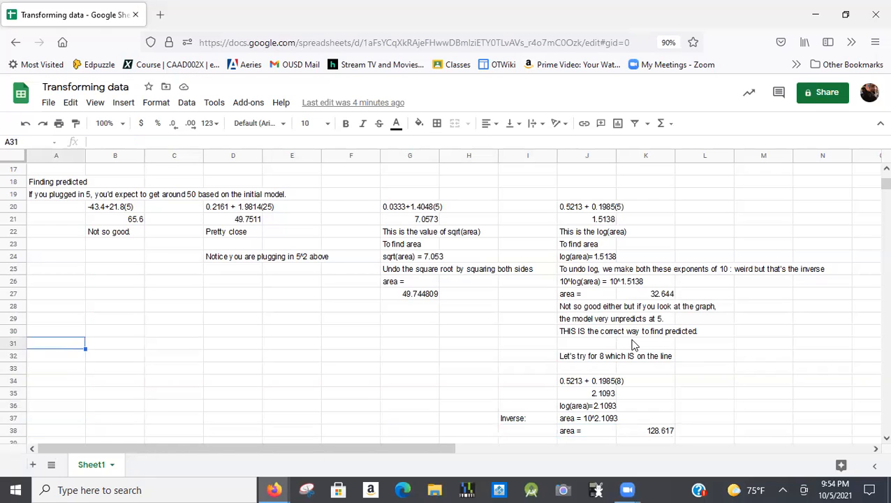
key(Up)
key(Down)
key(Down)
key(Right)
key(Left)
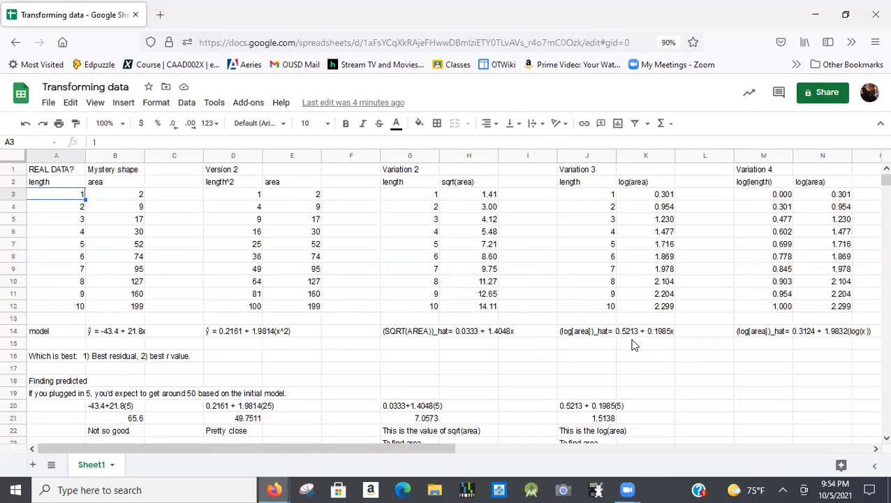
- Highlight the original length values in column A, starting at A3
key(shift+Down)
key(shift+Down)
key(shift+Down)
key(shift+Down)
key(shift+Down)
key(shift+Down)
key(shift+Down)
key(shift+Down)
key(shift+Down)
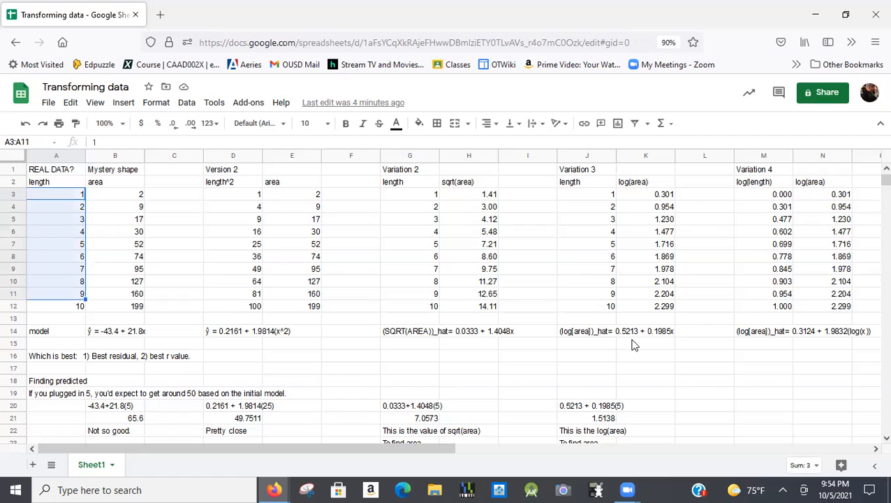
- Highlight the original area values in B3:B12
key(Right)
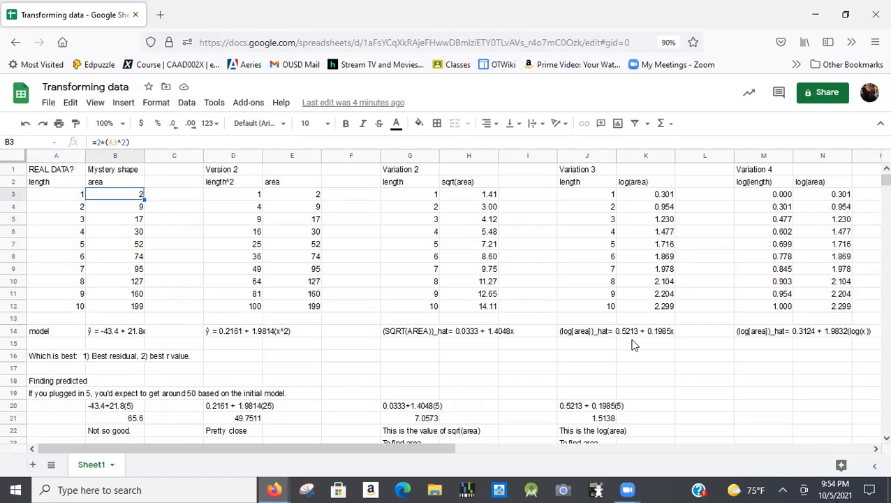
key(shift+Down)
key(shift+Down)
key(shift+Down)
key(shift+Down)
key(shift+Down)
key(shift+Down)
key(shift+Down)
key(shift+Down)
key(shift+Down)
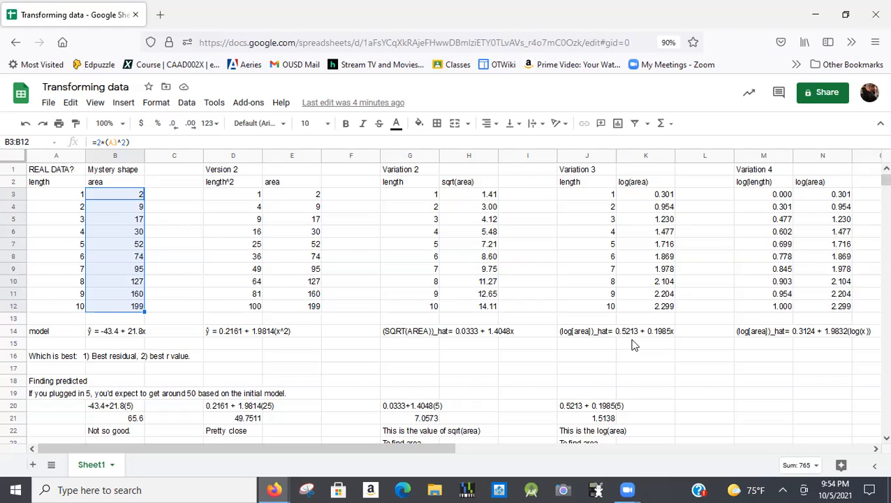
- Review the model equations in row 14, moving from the original area data across the length^2, sqrt(area) and log(area) versions
key(Down)
key(Down)
key(Down)
key(Down)
key(Down)
key(Down)
key(Down)
key(Down)
key(Down)
key(Down)
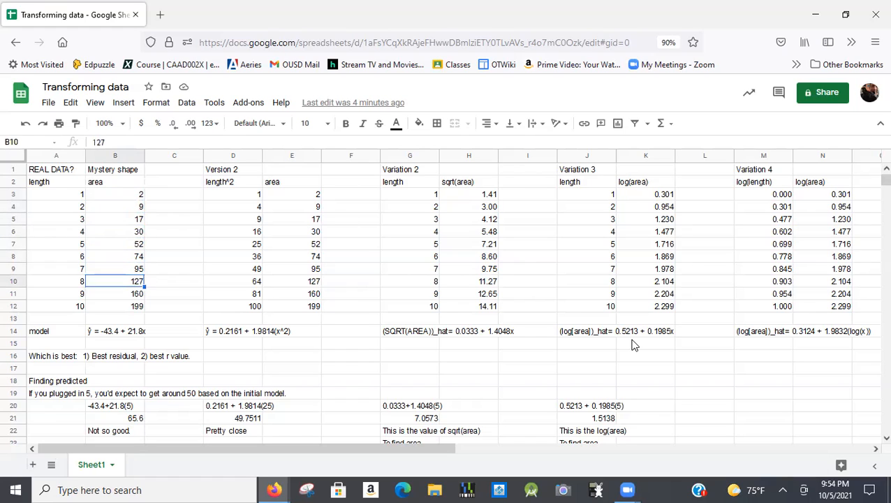
key(Down)
key(Right)
key(Right)
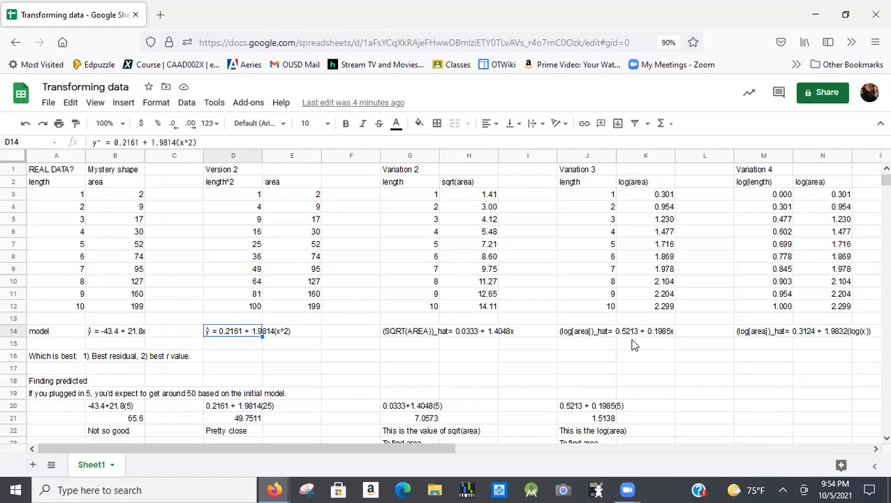
key(Right)
key(Right)
key(Right)
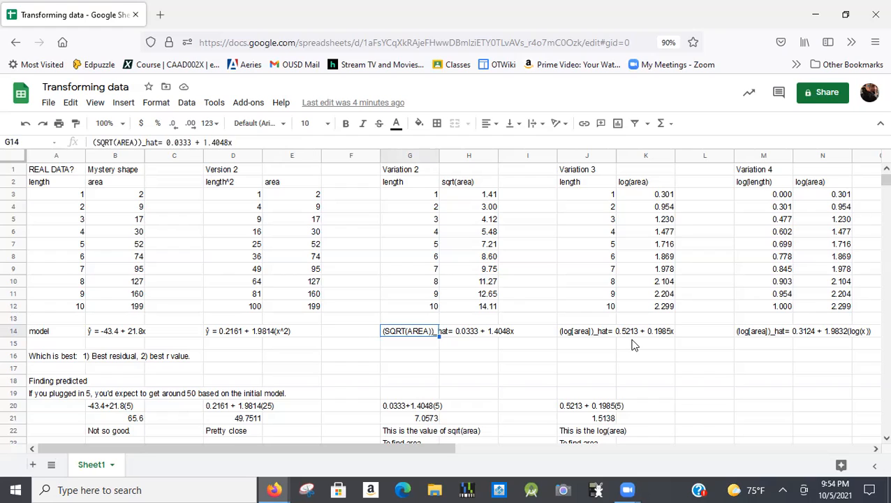
key(Right)
key(Right)
key(Left)
key(Left)
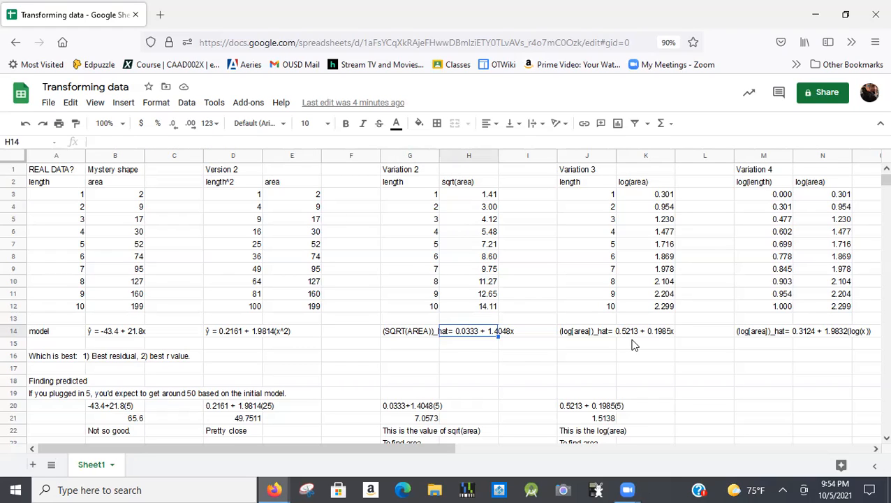
- Examine the sqrt(area) model's prediction for length 5 in column G, from G21 through the squaring explanation in G25
key(Down)
key(Down)
key(Down)
key(Down)
key(Down)
key(Down)
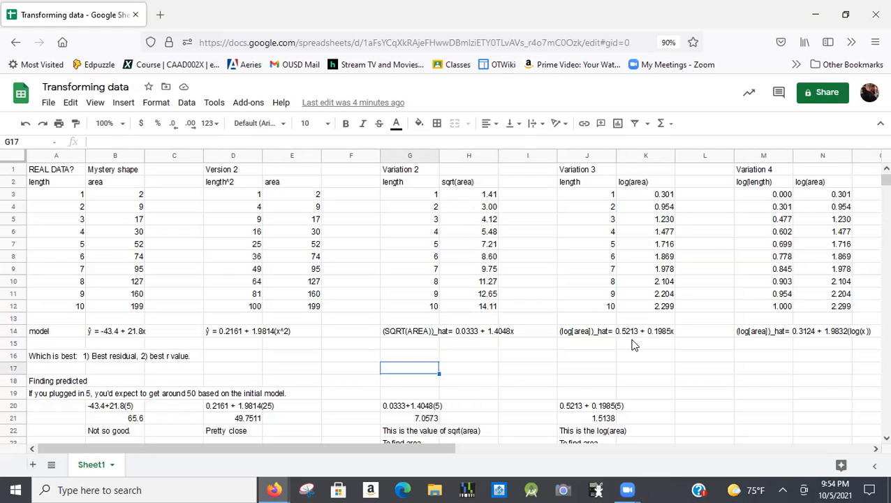
key(Down)
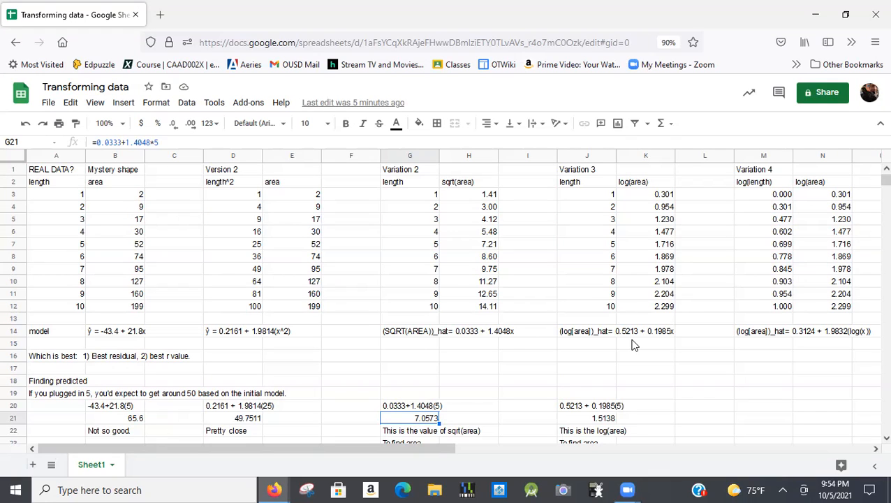
key(Down)
key(Down)
key(Down)
key(Down)
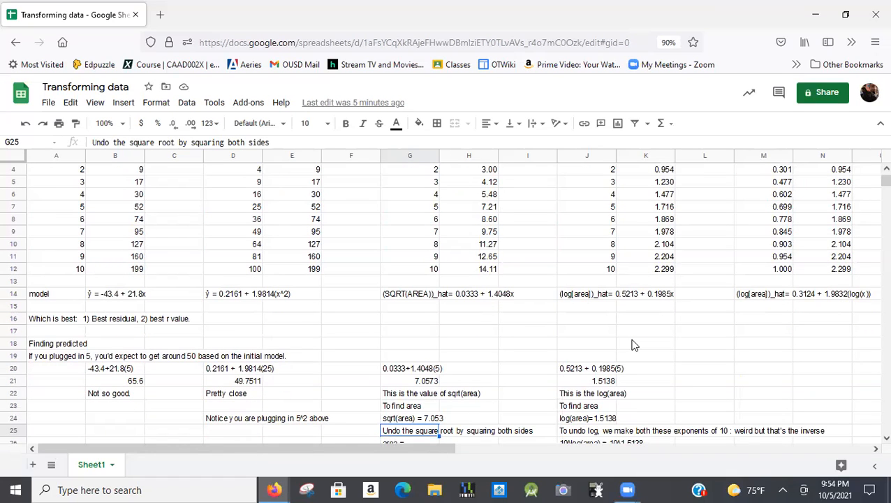
- Switch to the Two Quantitative Variables applet, examine the length^2 scatterplot and residual plot, and move on to another applet window
key(alt+Tab)
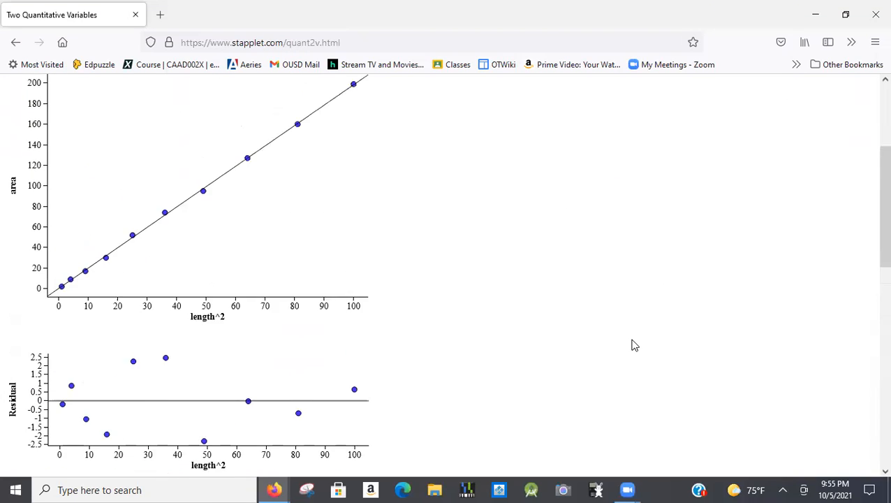
scroll(633, 345, up, 1)
scroll(449, 273, down, 2)
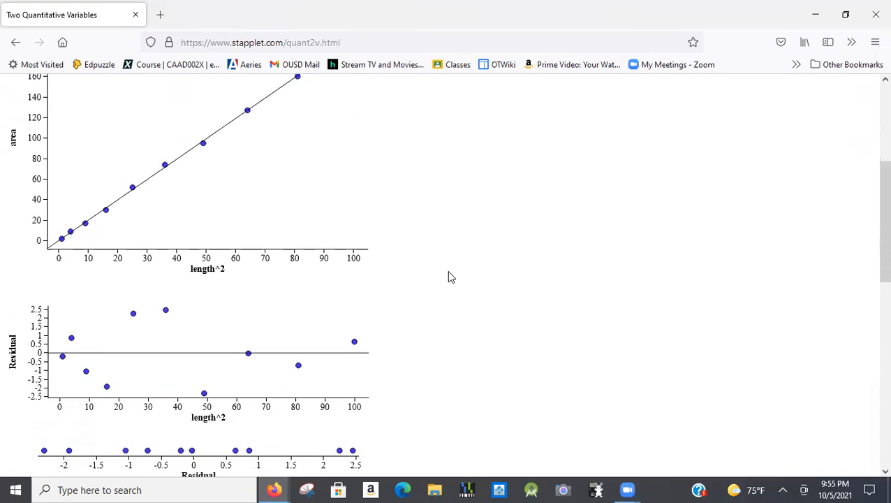
key(alt+Tab)
key(alt+Tab)
key(alt+Tab)
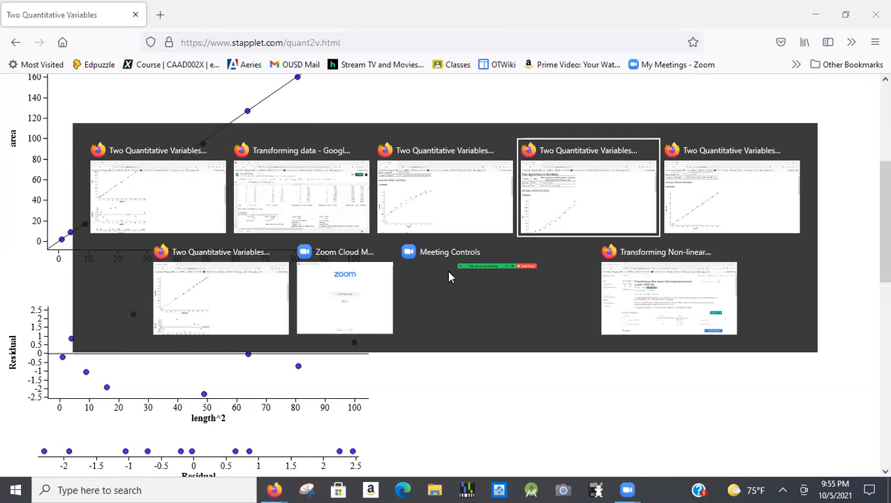